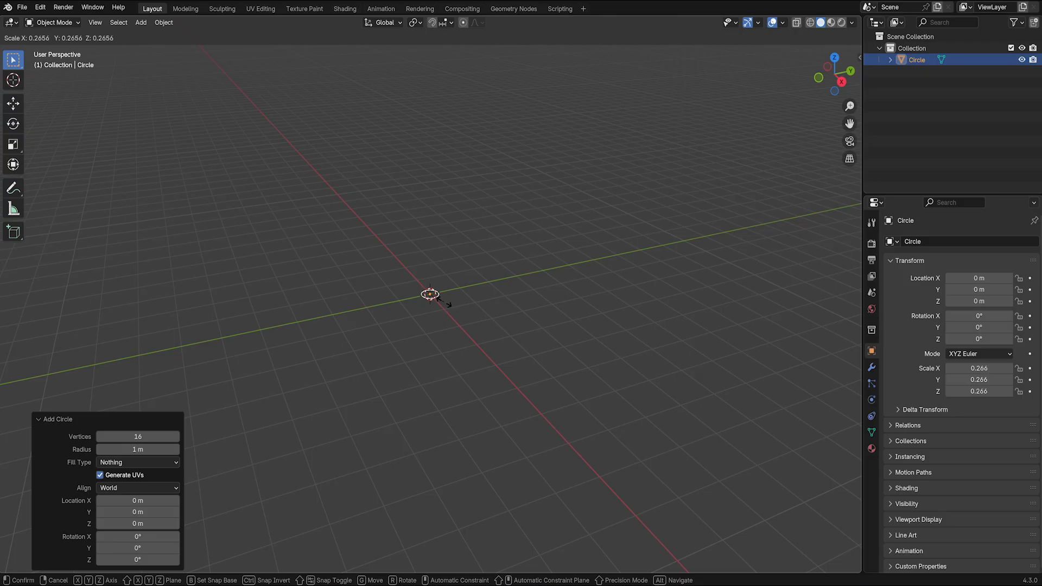
Step: Scale the circle to 0.207 and extrude its ring about 0.51 m upward along Z
click(430, 297)
key(Tab)
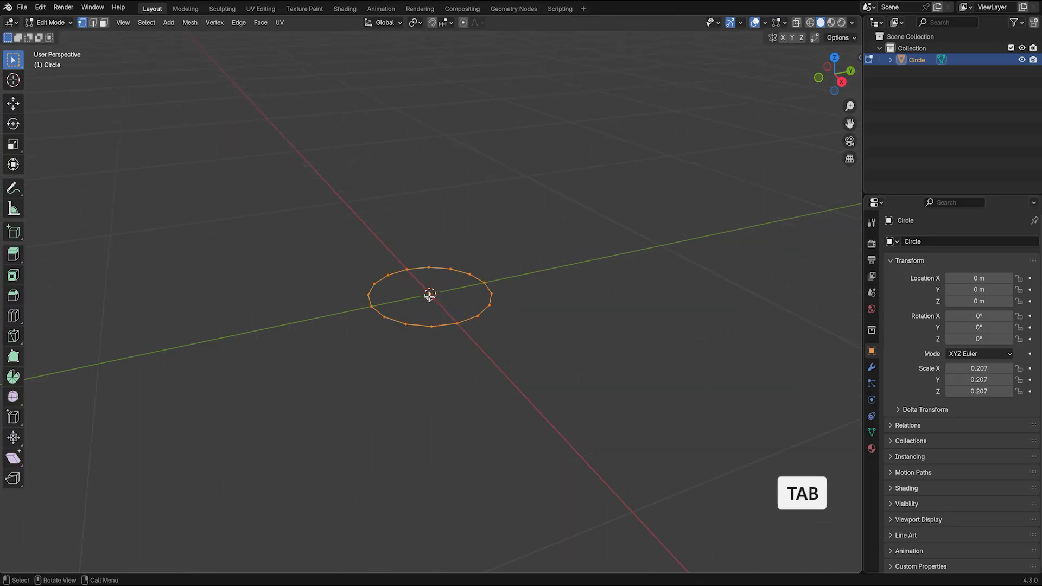
key(e)
key(z)
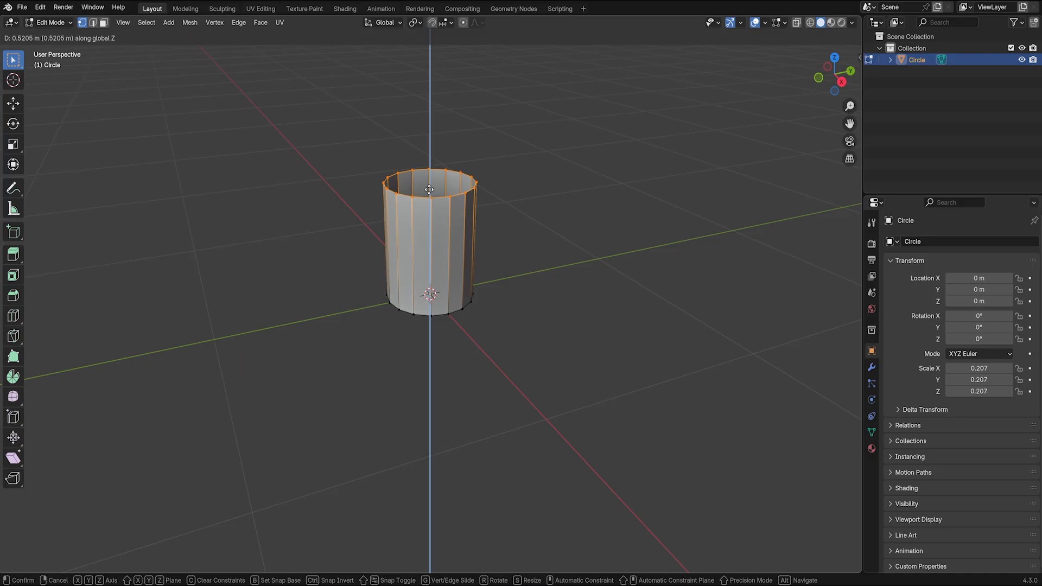
click(429, 192)
Step: Scale the cylinder's top ring to 0.463 and add two evenly spaced loop cuts around the body
middle_drag(430, 192, 490, 249)
key(s)
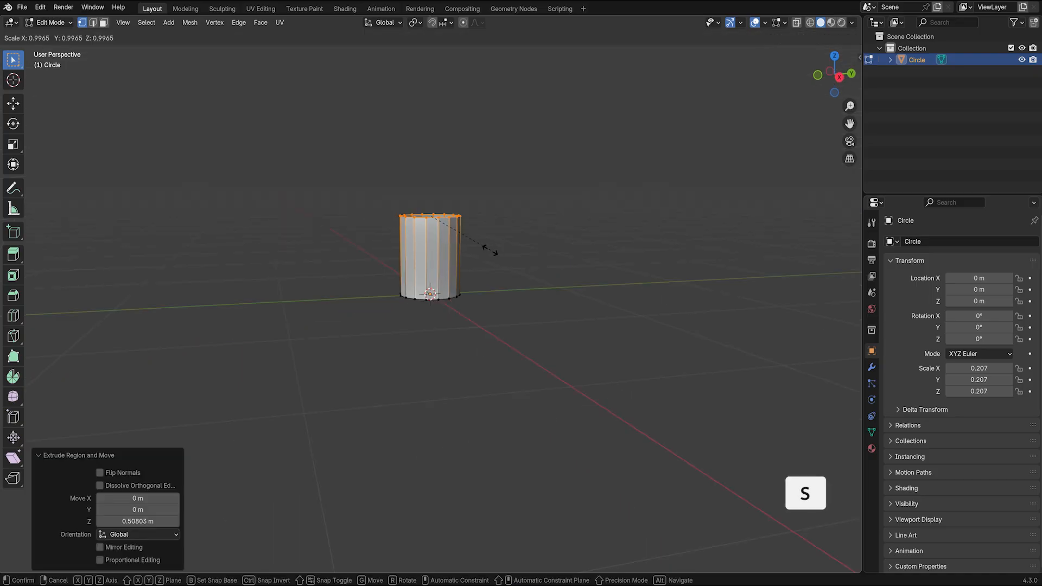
click(456, 235)
key(ctrl+r)
click(456, 235)
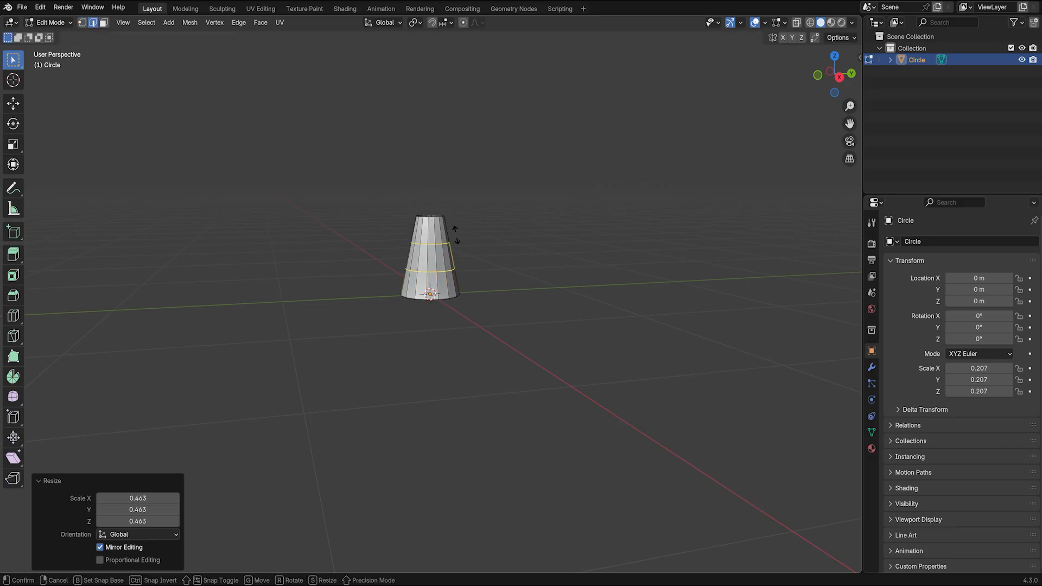
click(456, 235)
Step: Scale the two middle loops and the bottom ring inward to form a slender stem, with the lower middle loop at about 0.80
alt+click(434, 271)
key(s)
alt+click(434, 243)
key(s)
alt+click(434, 299)
key(s)
click(483, 290)
alt+click(433, 271)
key(s)
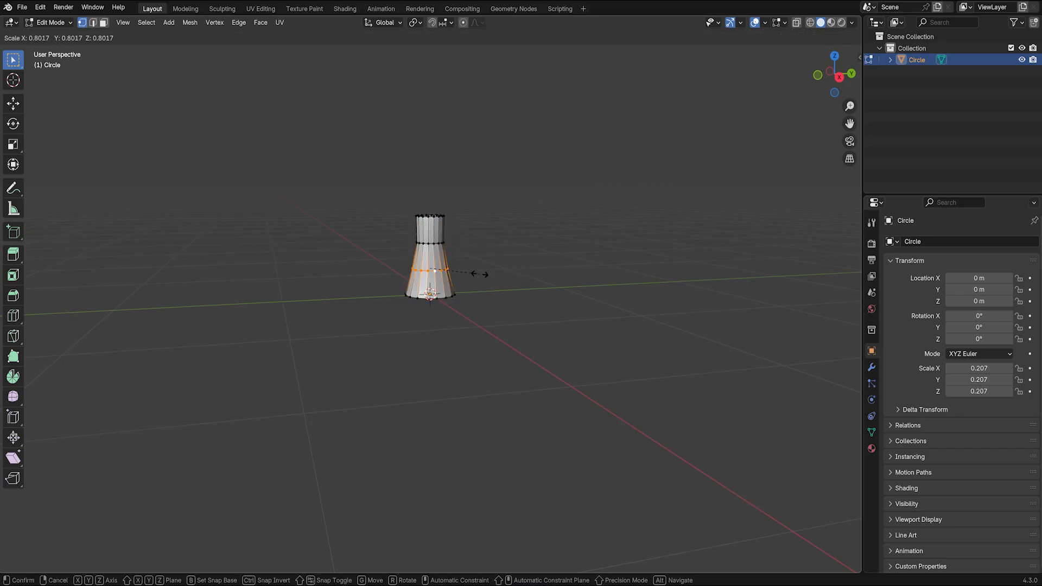
click(477, 274)
Step: Extrude the stem's bottom ring about 0.053 m downward along Z and scale it to about 0.51 to round the base
scroll(440, 246, up, 2)
middle_drag(435, 266, 426, 297)
alt+click(433, 325)
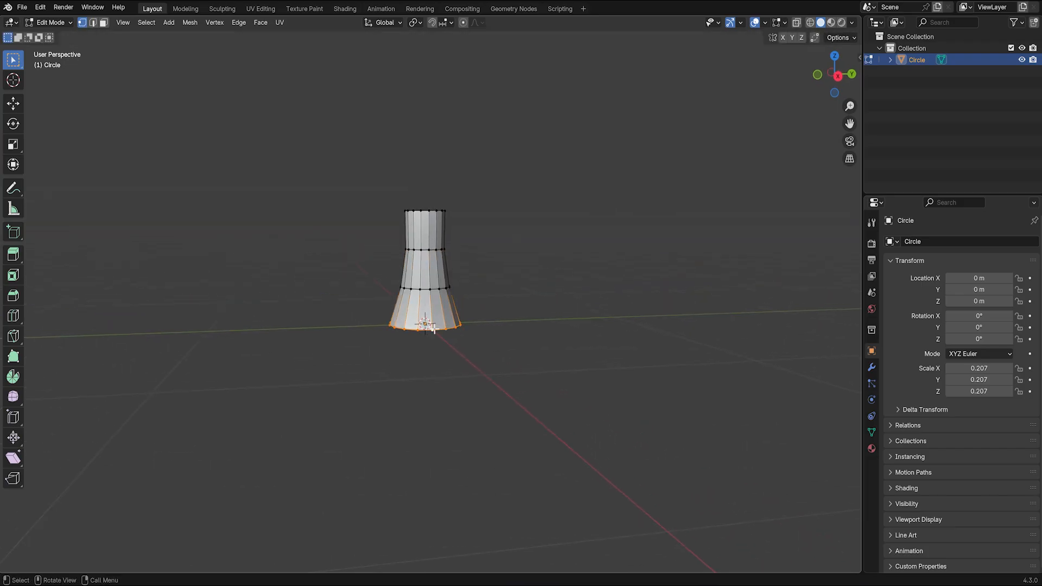
key(g)
key(z)
click(434, 340)
middle_drag(437, 343, 442, 314)
key(s)
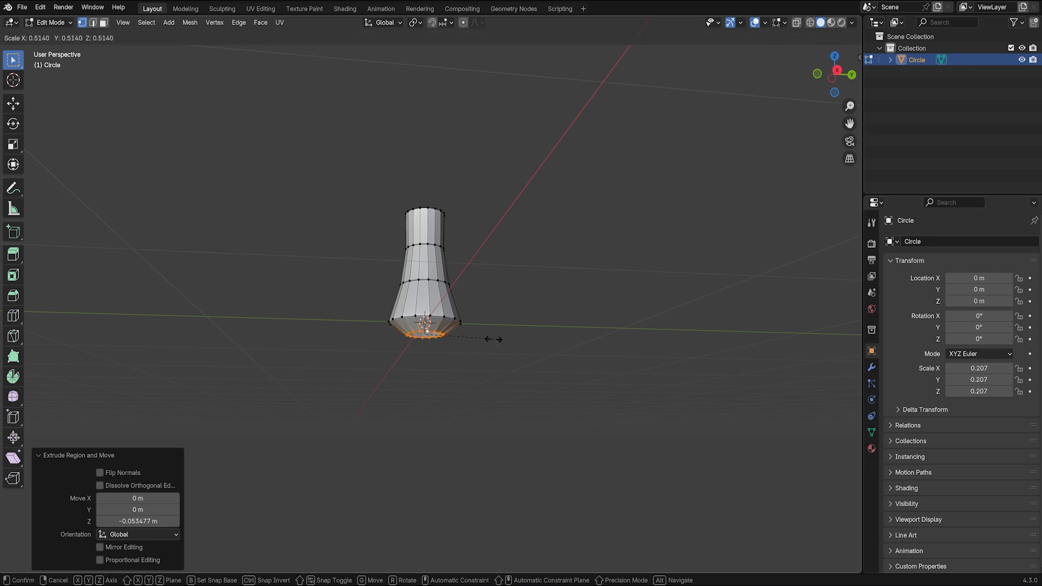
click(495, 340)
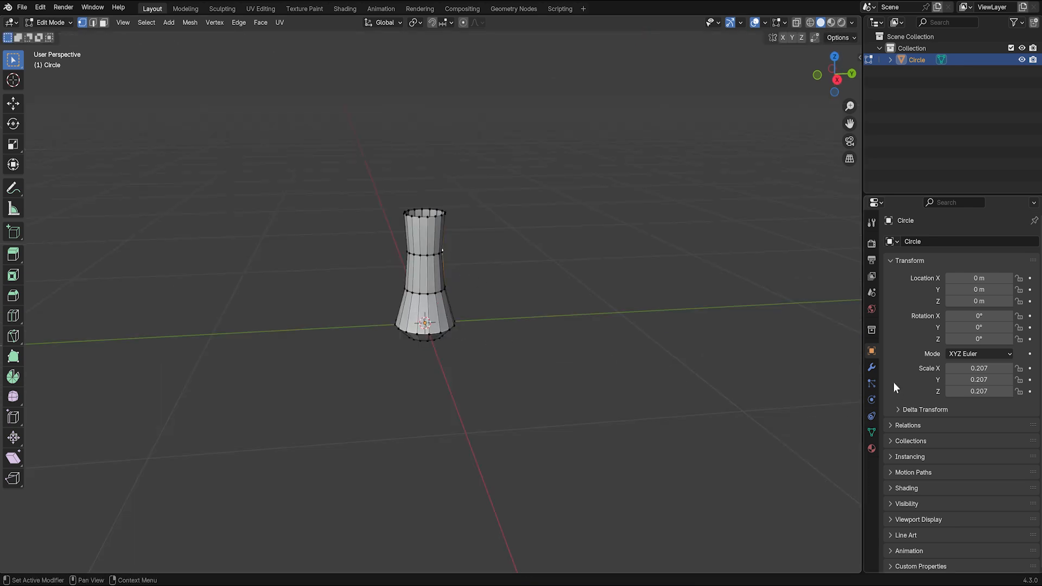
Step: Add a Subdivision modifier to the stem with two viewport levels
click(871, 368)
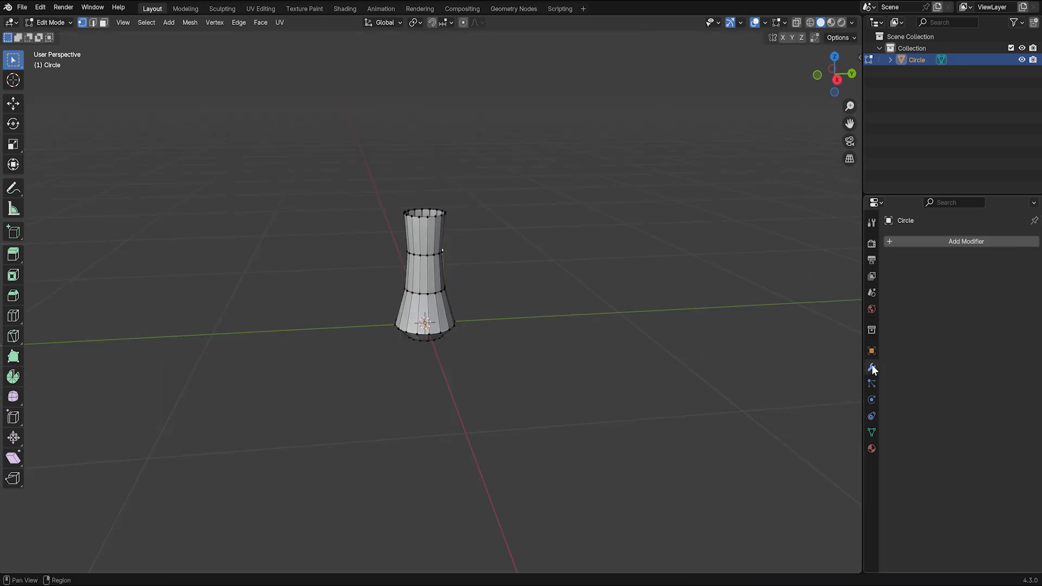
click(941, 242)
click(937, 242)
key(Return)
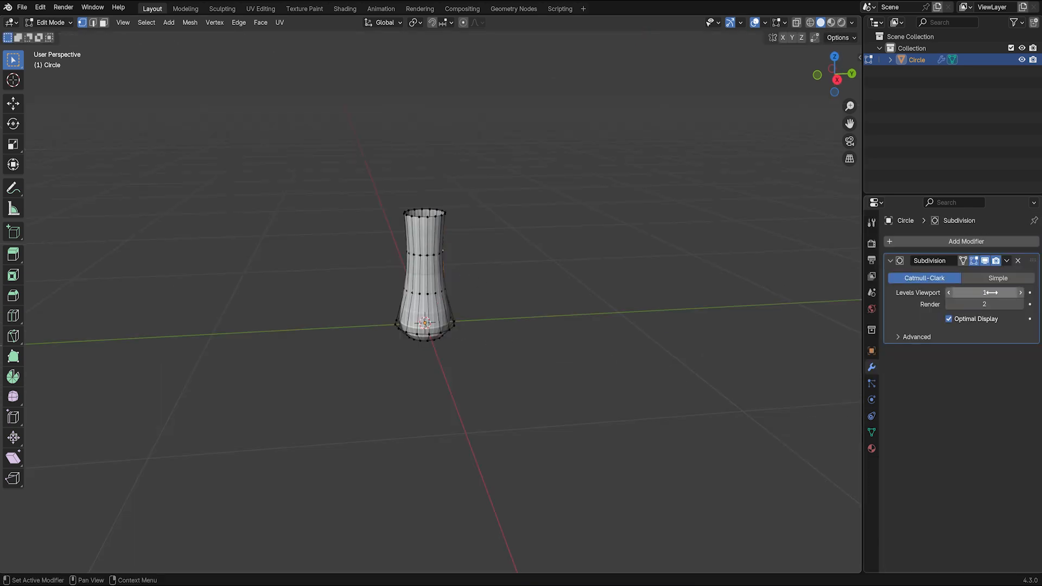
middle_drag(464, 315, 434, 265)
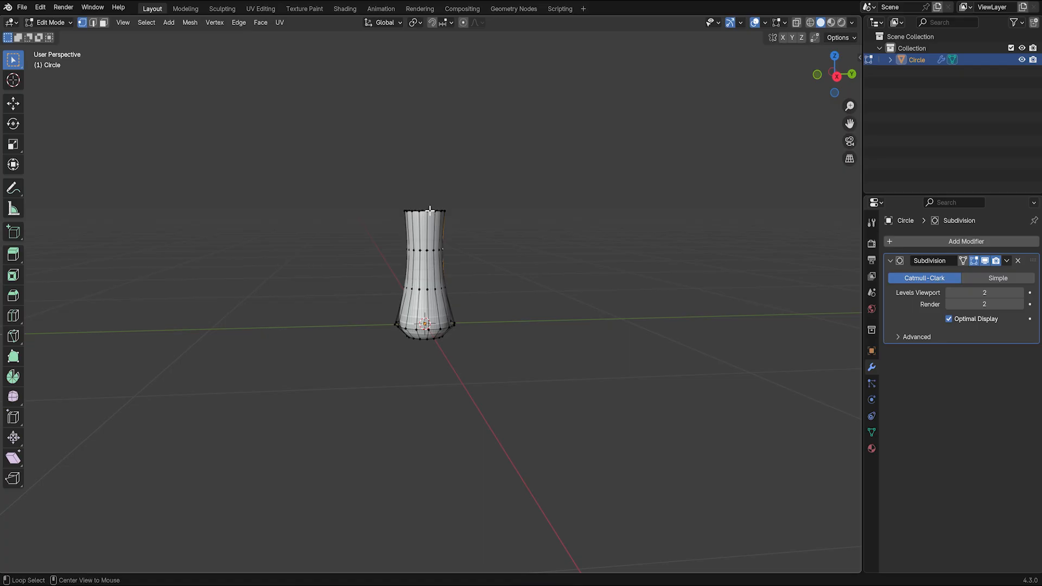
Step: Duplicate the stem's top ring, extrude the copy in place and scale it outward to form the cap's flat underside
alt+click(433, 211)
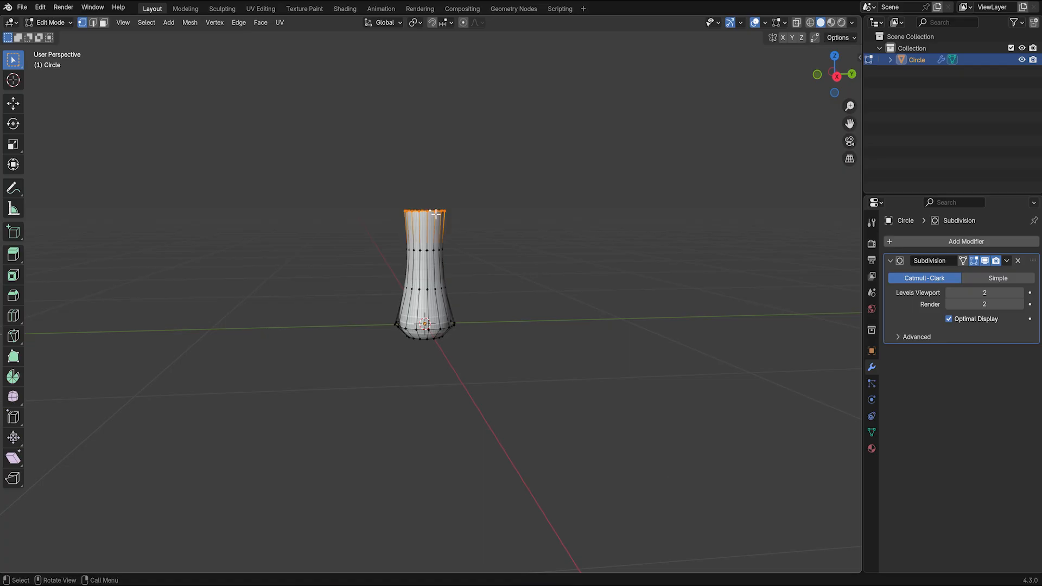
key(shift+d)
right_click(455, 198)
key(g)
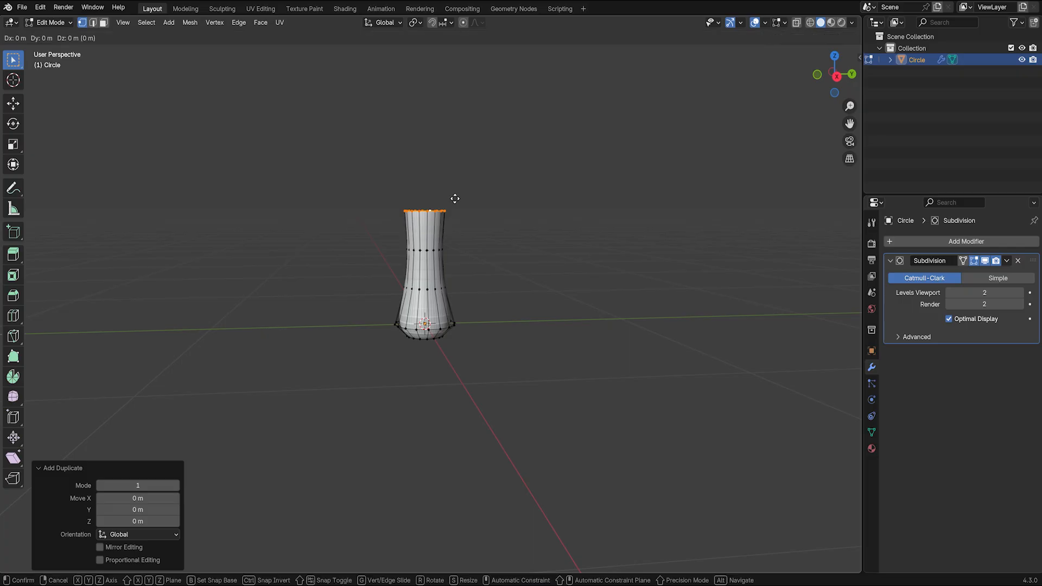
right_click(461, 183)
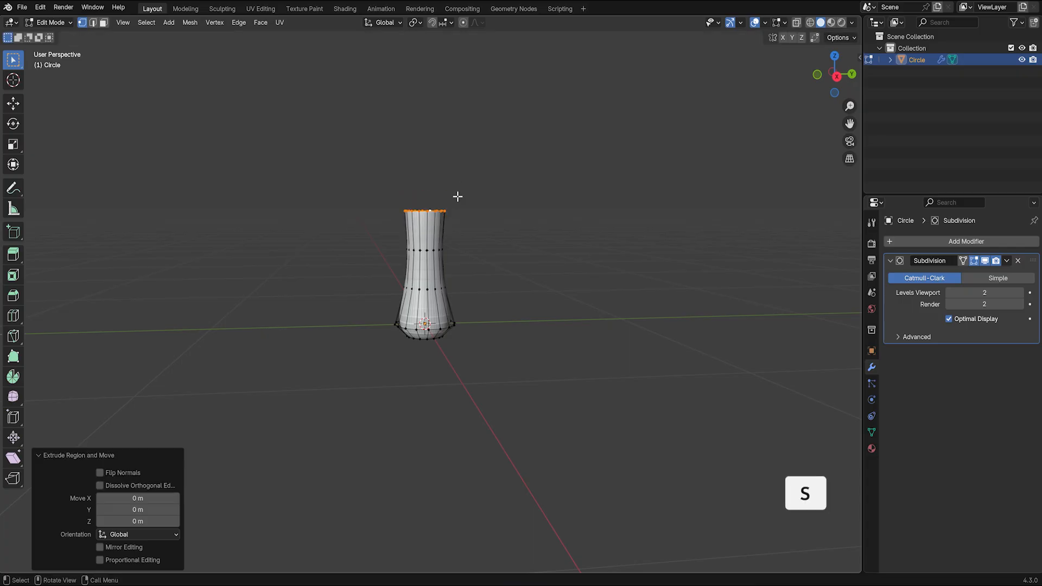
key(s)
click(553, 214)
Step: From the front view, extrude the cap's outer ring upward twice, scaling the upper ring to 0.815
key(KP_1)
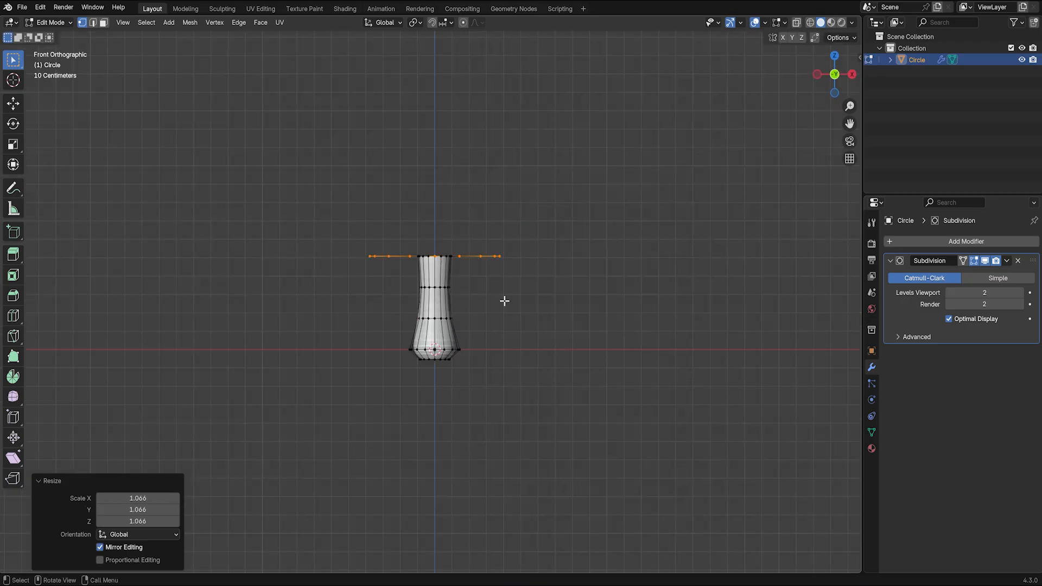
key(e)
click(504, 283)
key(s)
click(548, 281)
key(e)
click(549, 268)
key(s)
click(558, 266)
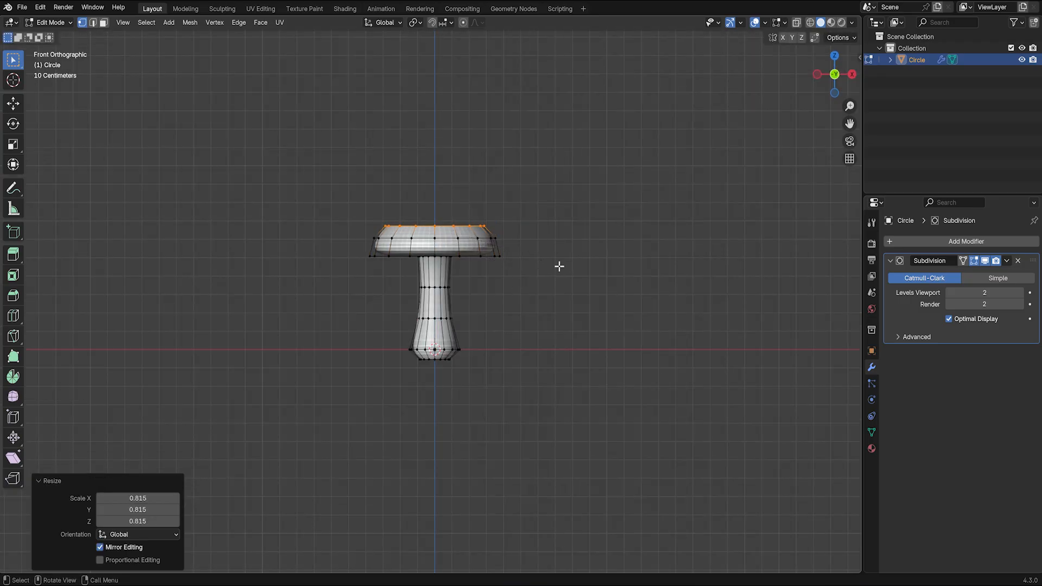
Step: Extrude the cap's top ring upward twice more, narrowing it each time and scaling the last ring to 0.456
key(e)
click(574, 255)
key(s)
click(524, 242)
key(e)
click(430, 310)
key(s)
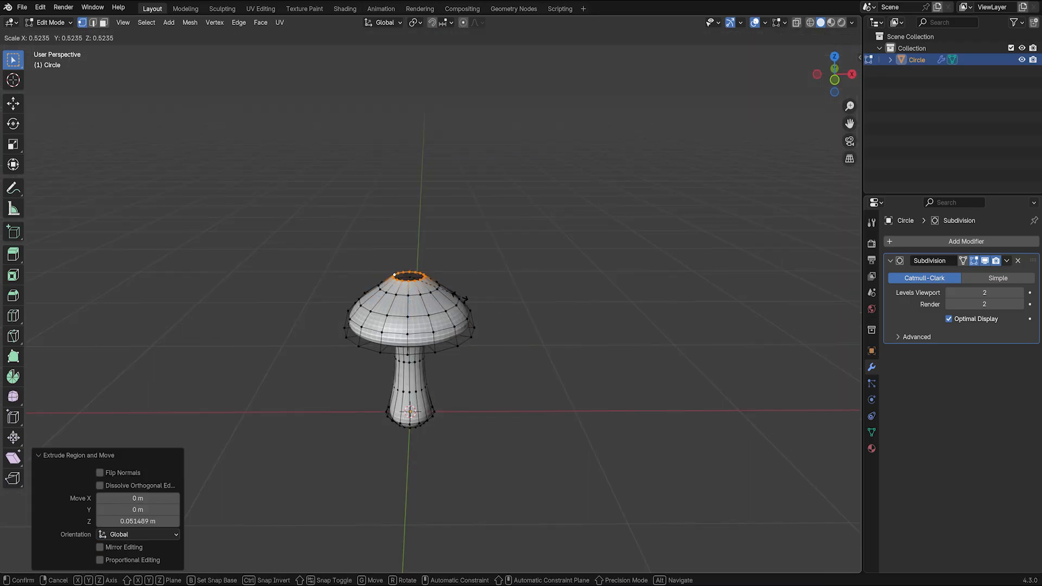
click(442, 299)
Step: Merge the cap's top ring at its center and lower the resulting vertex about 0.01 m
key(m)
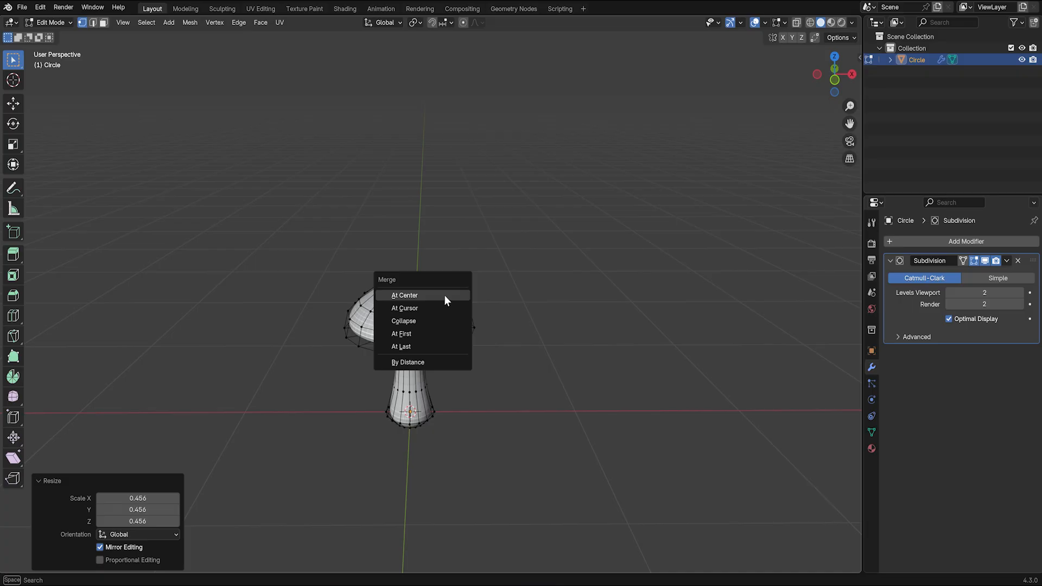
click(428, 297)
middle_drag(408, 347, 408, 328)
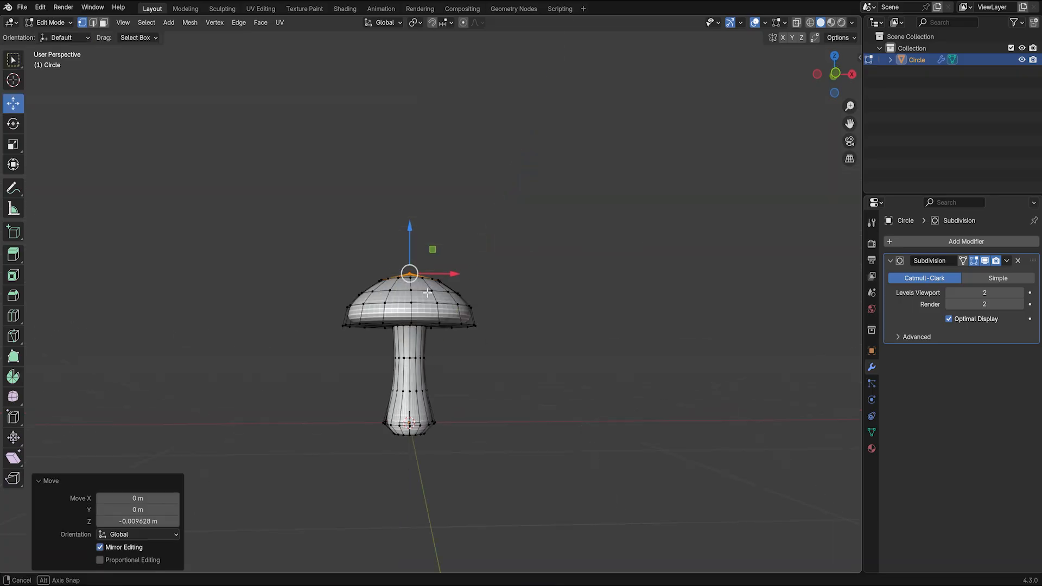
Step: Raise the inner ring of the cap's underside about 0.037 m along Z
scroll(399, 348, up, 4)
middle_drag(399, 366, 396, 332)
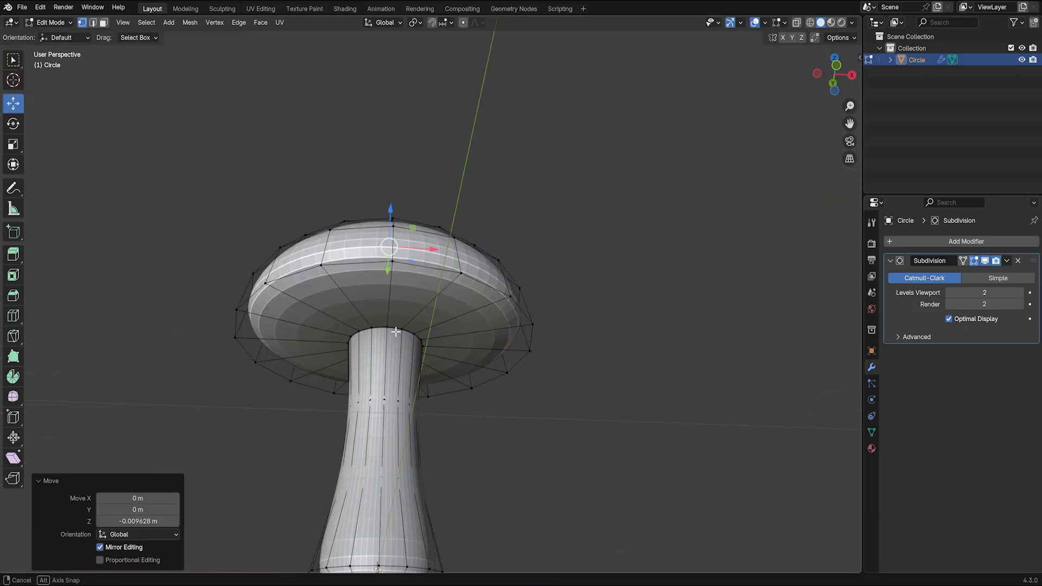
alt+click(396, 332)
drag(388, 299, 390, 291)
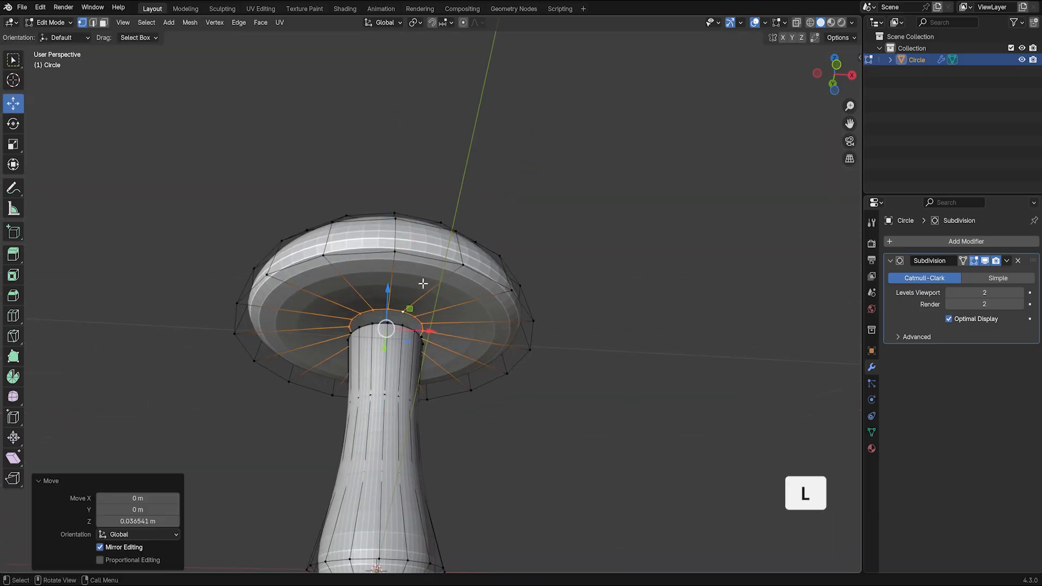
Step: Select the whole linked cap and lower it slightly onto the stem
mouse_move(415, 290)
middle_down()
mouse_move(420, 312)
mouse_move(419, 296)
middle_up()
key(l)
drag(386, 276, 384, 289)
scroll(453, 280, down, 2)
Step: Select the whole linked stem and thin it with Shrink/Fatten
click(401, 416)
key(l)
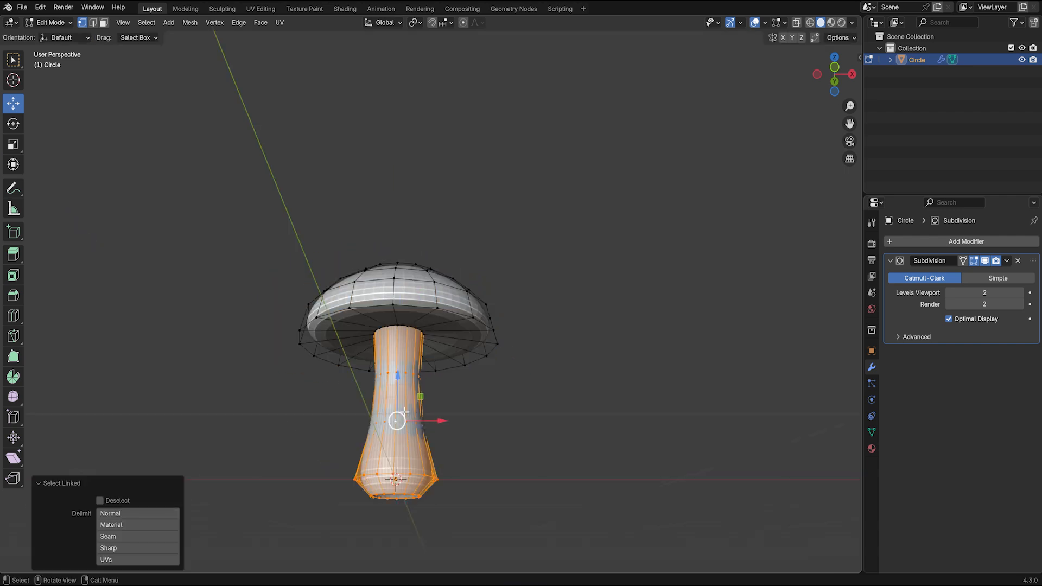
key(alt+s)
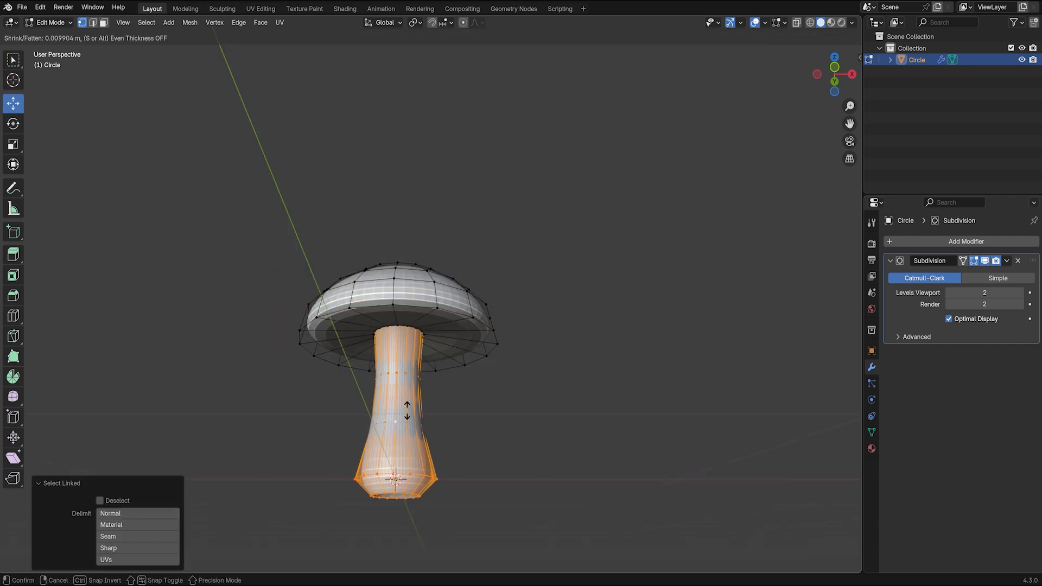
click(408, 398)
Step: Scale the inner ring of the cap's underside to 0.710 so it closes around the stem
alt+click(428, 339)
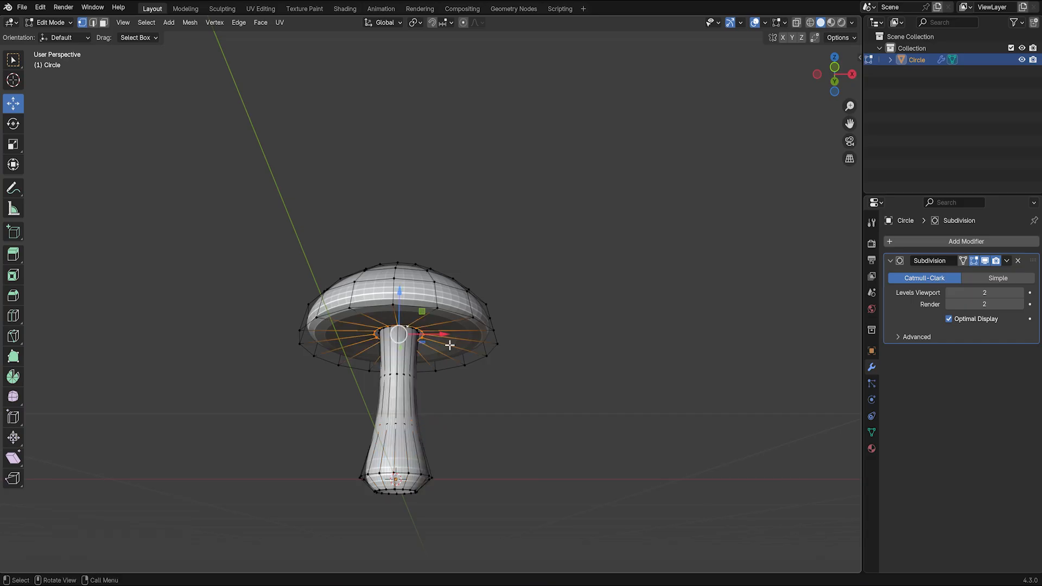
key(s)
click(429, 326)
Step: Switch to Sculpt Mode and set up the Grab brush with a radius of 239 px
middle_drag(428, 323, 422, 296)
click(61, 24)
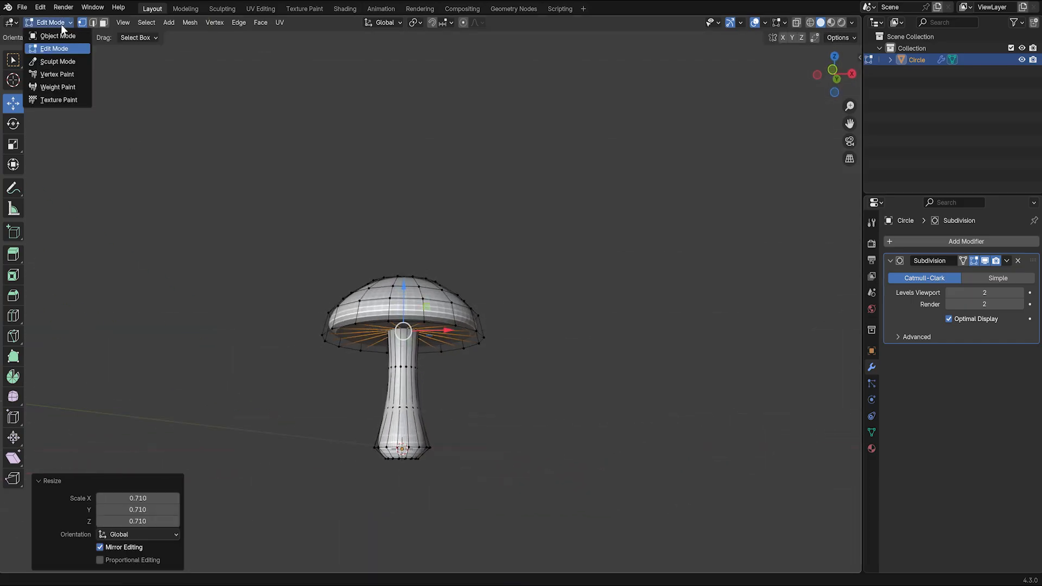
click(58, 61)
key(g)
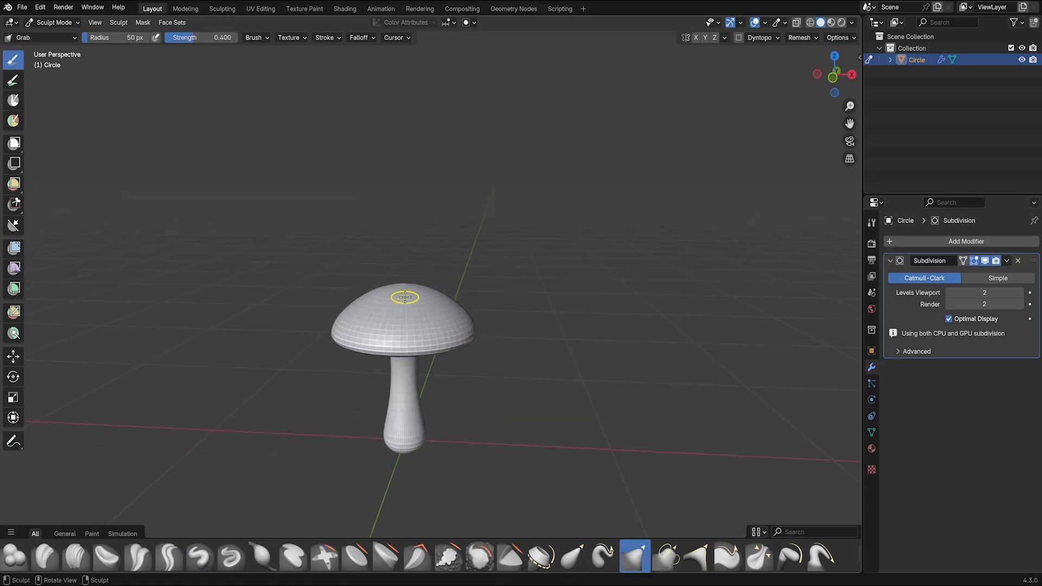
key(f)
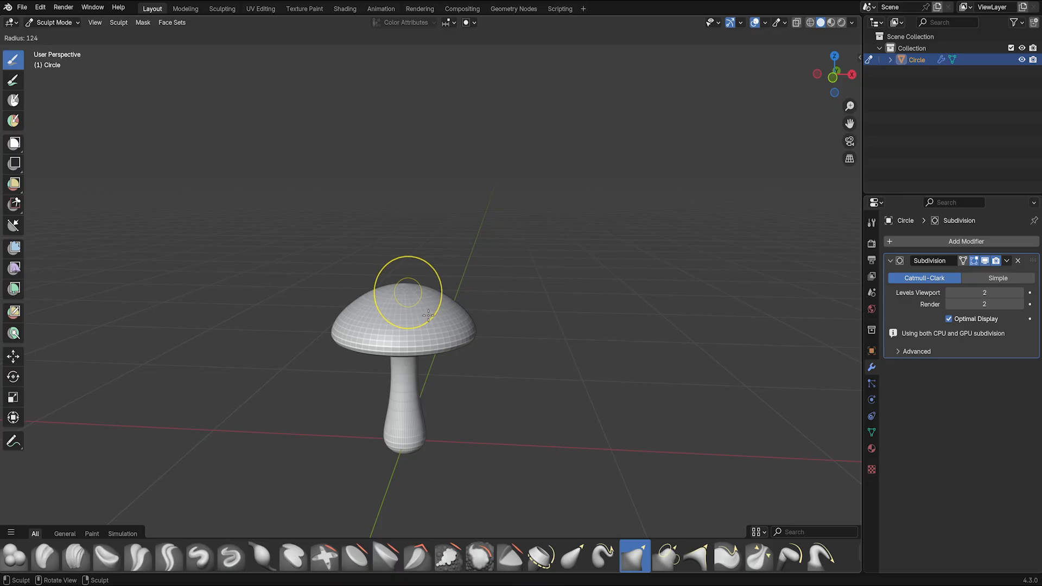
click(428, 316)
scroll(413, 317, up, 2)
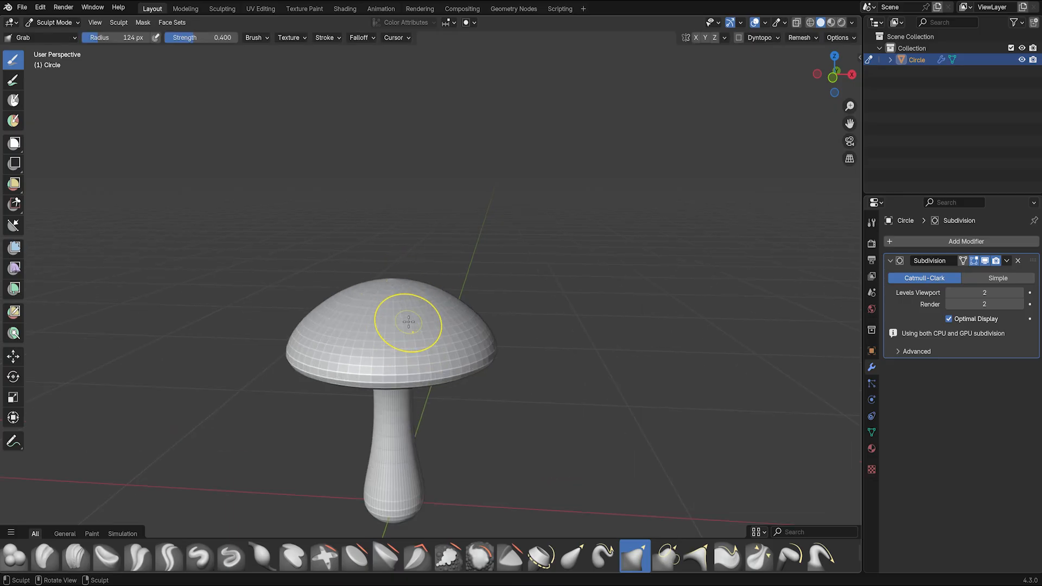
key(f)
click(430, 311)
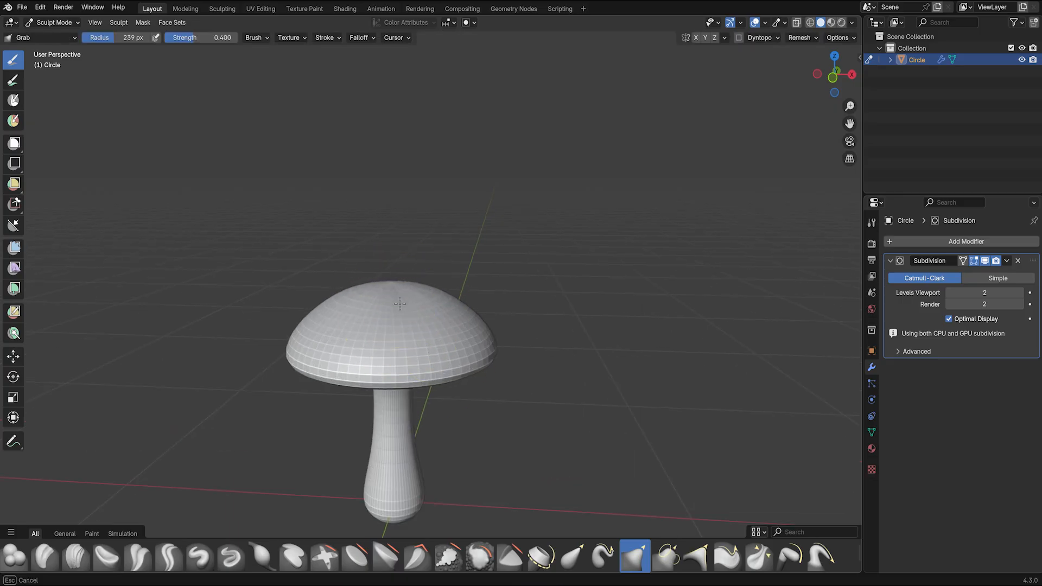
Step: Reshape the mushroom cap's top and rim with Grab brush strokes to give it an uneven, organic form
middle_drag(400, 298, 353, 274)
drag(447, 350, 446, 360)
middle_drag(446, 347, 355, 328)
middle_drag(532, 338, 501, 405)
Step: In Object Mode, duplicate the mushroom, move the copy about 0.35 m along positive Y and scale it down
click(77, 22)
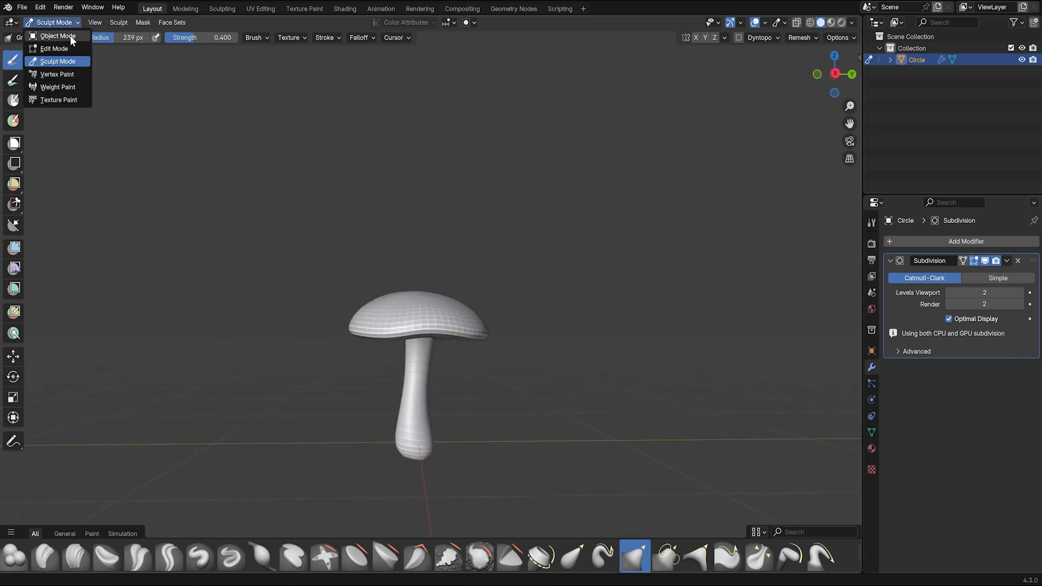
click(70, 36)
key(shift+d)
drag(501, 441, 529, 440)
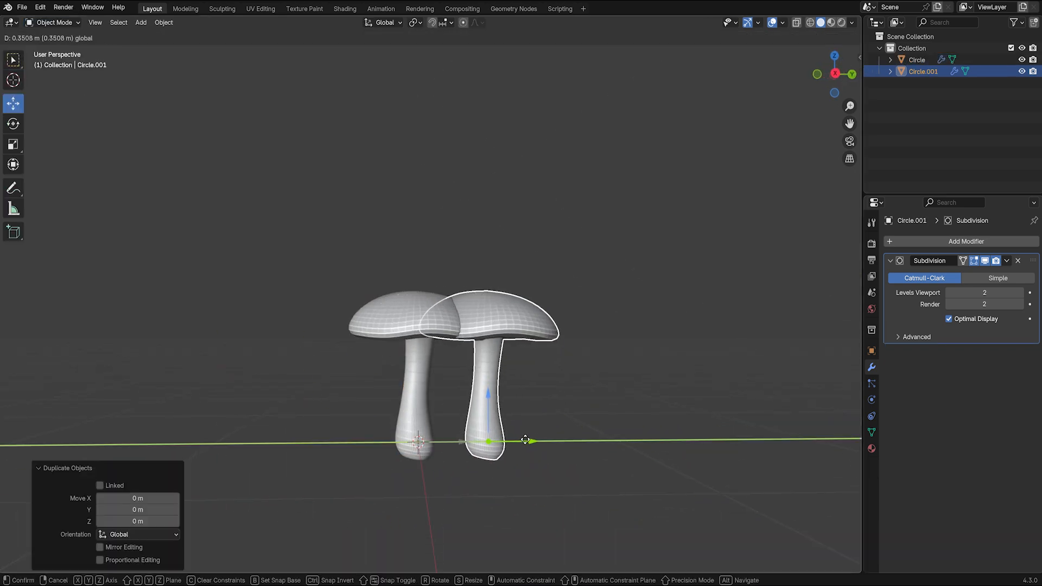
key(s)
click(554, 431)
Step: Duplicate the large mushroom again, move the copy to its other side along negative Y and scale it down
click(421, 412)
key(shift+d)
drag(458, 442, 377, 443)
key(s)
click(454, 427)
Step: Make a third copy of the large mushroom, move it behind the original along X and scale it down
click(417, 412)
key(shift+d)
middle_drag(454, 427, 396, 437)
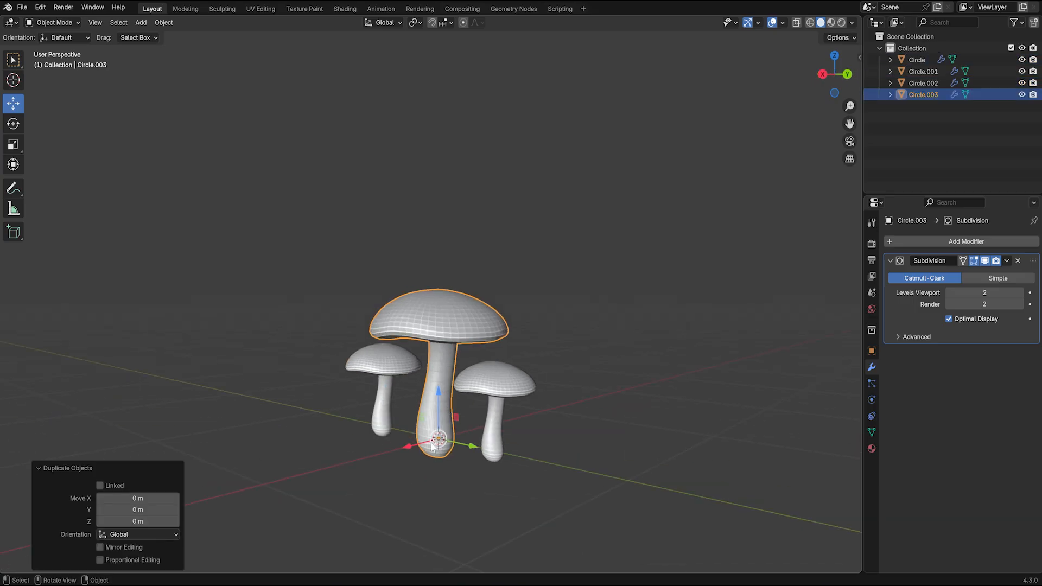
drag(405, 459, 462, 432)
key(s)
Step: Tilt the small mushroom on the positive Y side by -18.6° about X and move it closer to the large one
click(496, 407)
key(s)
drag(537, 450, 500, 472)
key(r)
key(x)
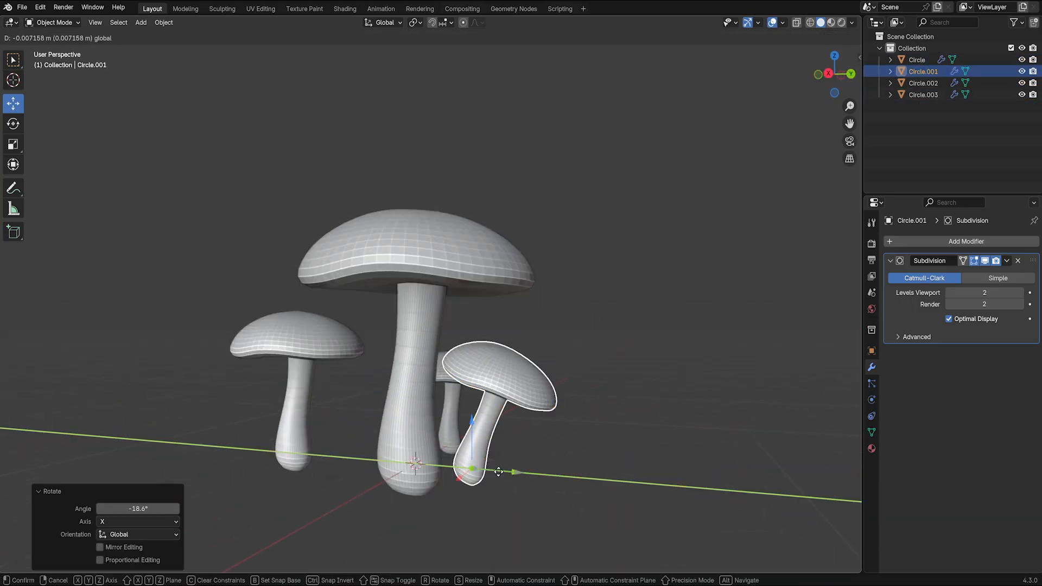
Step: Tilt the small mushroom behind the large one about Y and move it about 0.19 m along X toward the stem
middle_drag(608, 461, 491, 461)
click(597, 404)
key(r)
click(672, 478)
key(r)
key(y)
drag(552, 478, 483, 482)
Step: Tilt the small mushroom on the negative Y side outward about X and move it along Y closer to the large stem
middle_drag(482, 481, 600, 478)
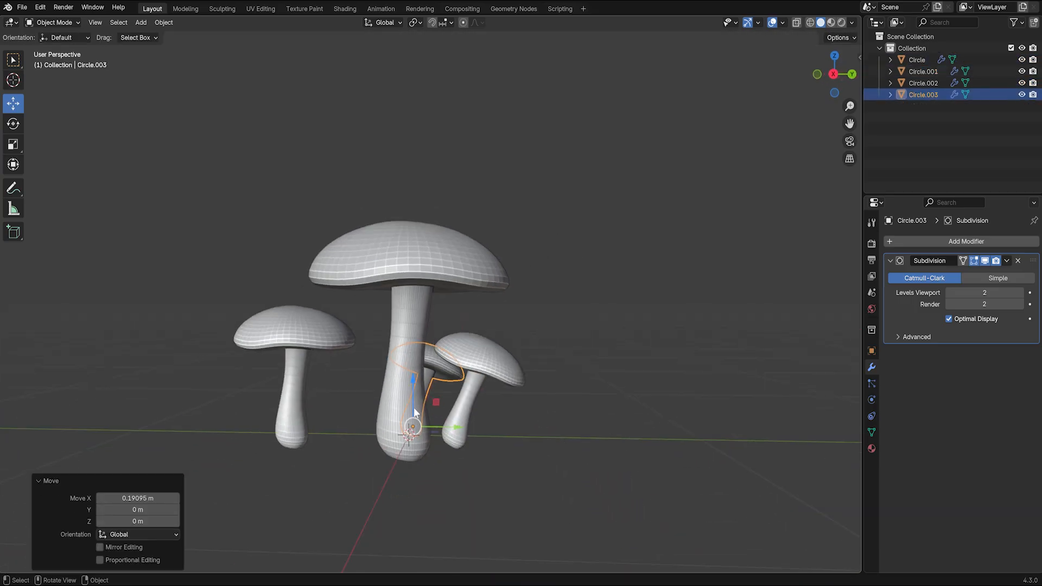
click(300, 341)
key(r)
key(x)
click(388, 412)
drag(332, 436, 392, 438)
key(r)
key(y)
right_click(456, 442)
key(r)
right_click(460, 439)
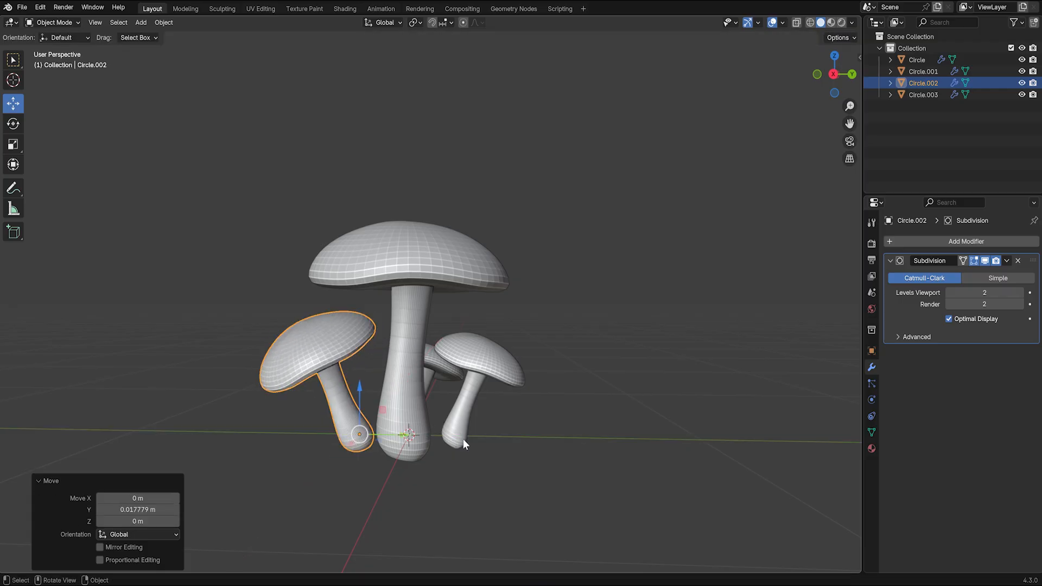
Step: Tilt the small mushroom on the positive Y side about Y and deselect everything
click(463, 438)
key(r)
key(y)
click(484, 427)
mouse_move(483, 426)
middle_down()
mouse_move(406, 418)
mouse_move(498, 422)
middle_up()
click(521, 365)
click(596, 423)
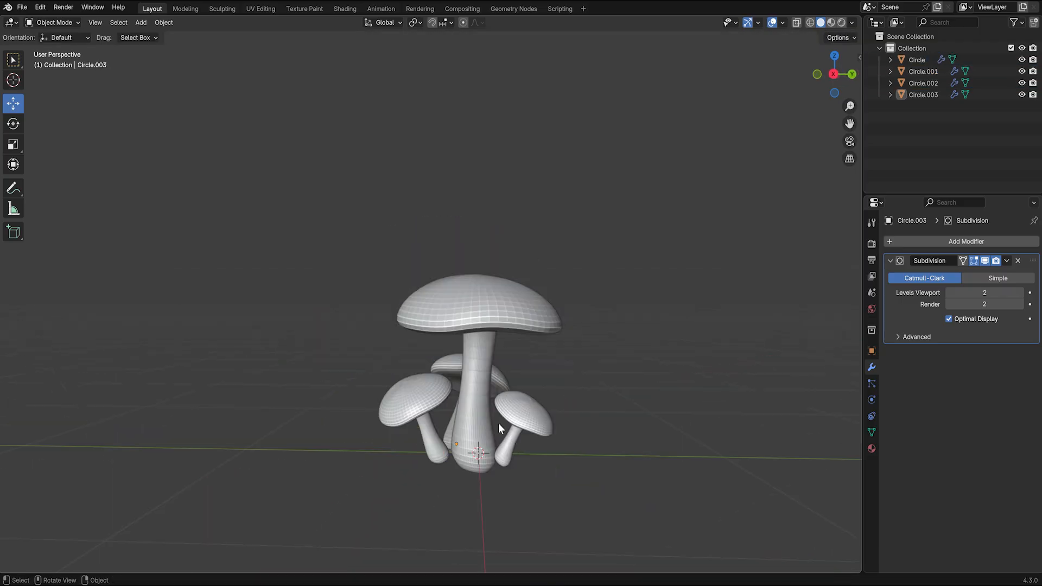
Step: Enter Sculpt Mode and reshape the large mushroom's cap into an uneven, wavy form with the Grab brush
click(63, 21)
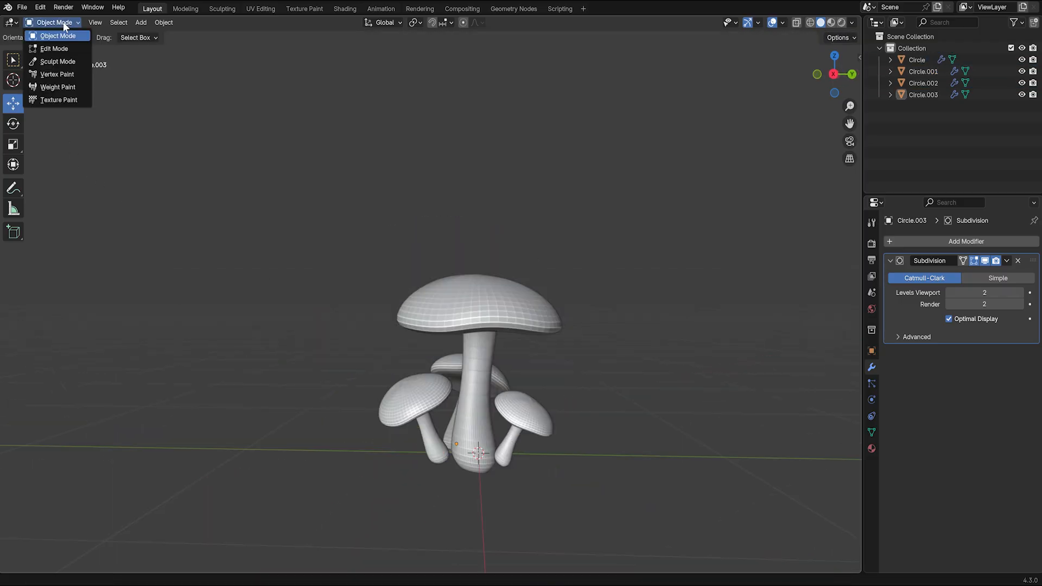
click(64, 60)
middle_drag(470, 347, 534, 444)
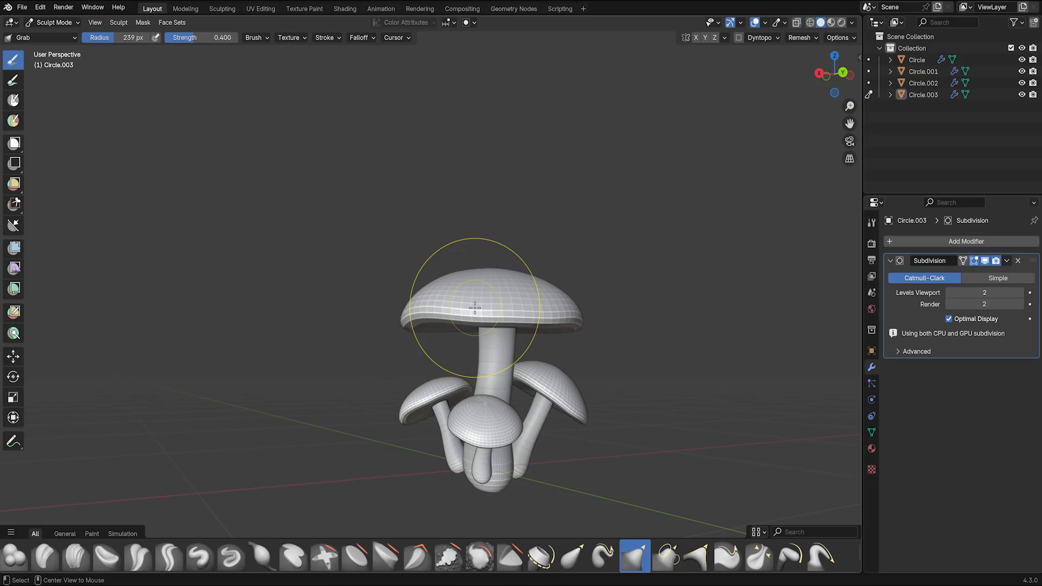
key(alt+q)
middle_drag(477, 306, 496, 310)
mouse_move(415, 321)
middle_down()
mouse_move(403, 443)
mouse_move(431, 396)
middle_up()
Step: Switch sculpting to the small mushroom on the negative Y side and reshape its stem and cap with the Grab brush
key(alt+q)
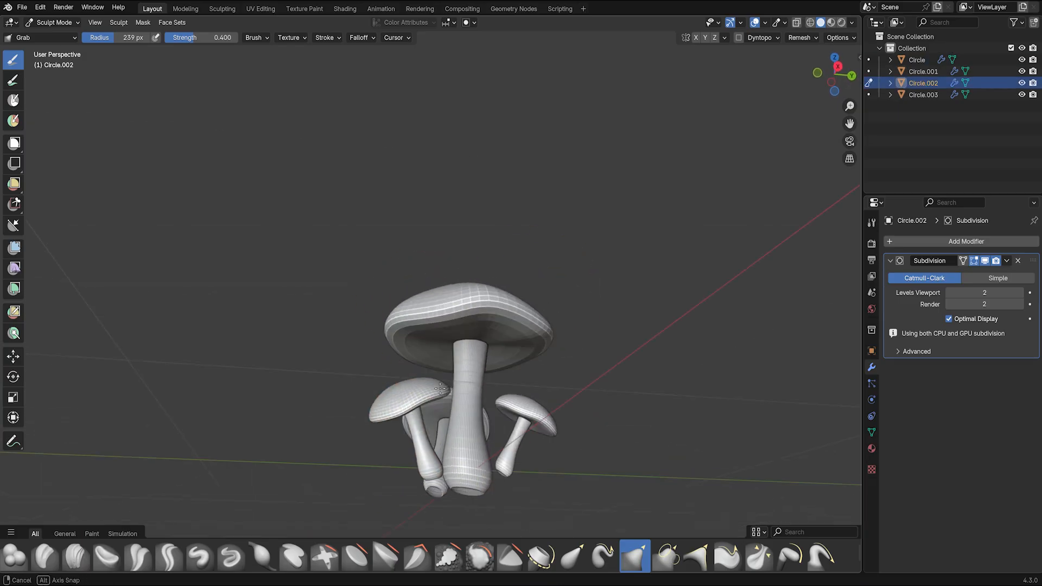
drag(429, 442, 421, 441)
drag(428, 402, 416, 397)
mouse_move(413, 374)
middle_down()
mouse_move(404, 392)
mouse_move(428, 374)
middle_up()
Step: Switch sculpting to the small mushroom on the positive Y side, set the brush radius to 135 px and reshape its stem and cap
key(alt+q)
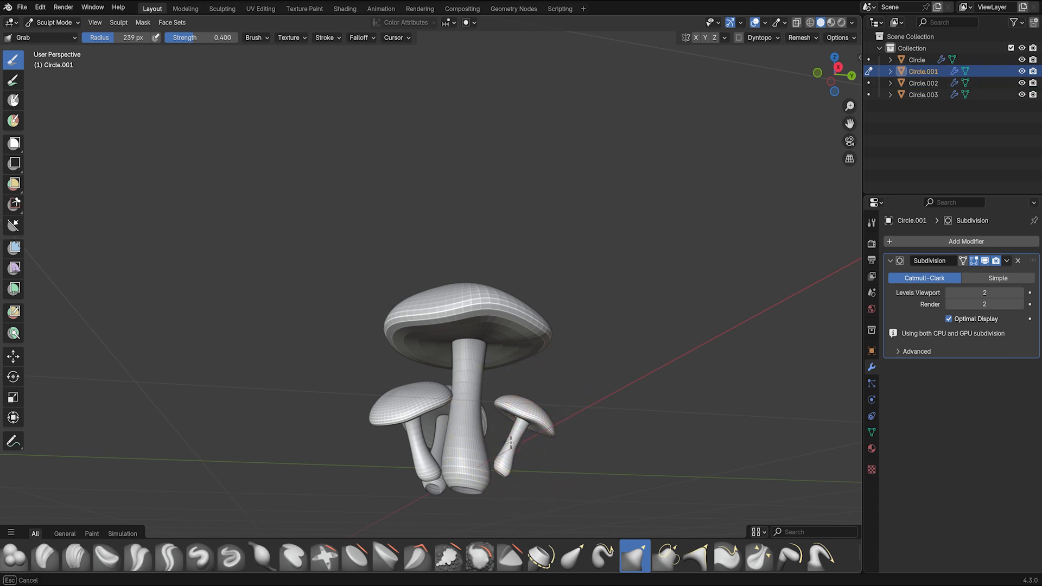
key(f)
click(474, 458)
drag(498, 465, 501, 457)
mouse_move(502, 456)
middle_down()
mouse_move(473, 454)
mouse_move(473, 480)
middle_up()
drag(528, 411, 532, 408)
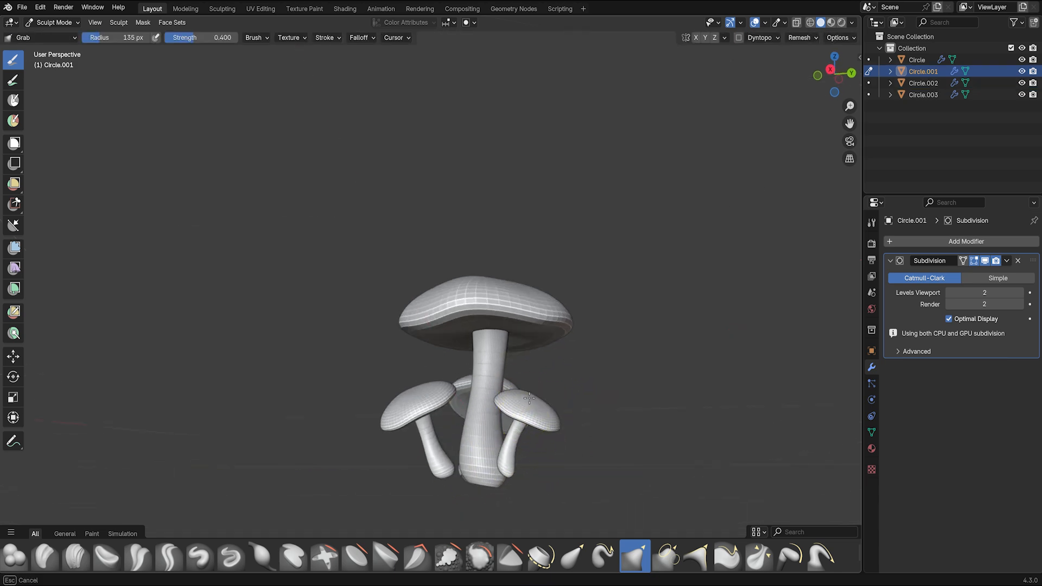
mouse_move(532, 410)
middle_down()
mouse_move(530, 382)
mouse_move(594, 405)
middle_up()
scroll(489, 380, down, 2)
middle_drag(473, 374, 423, 408)
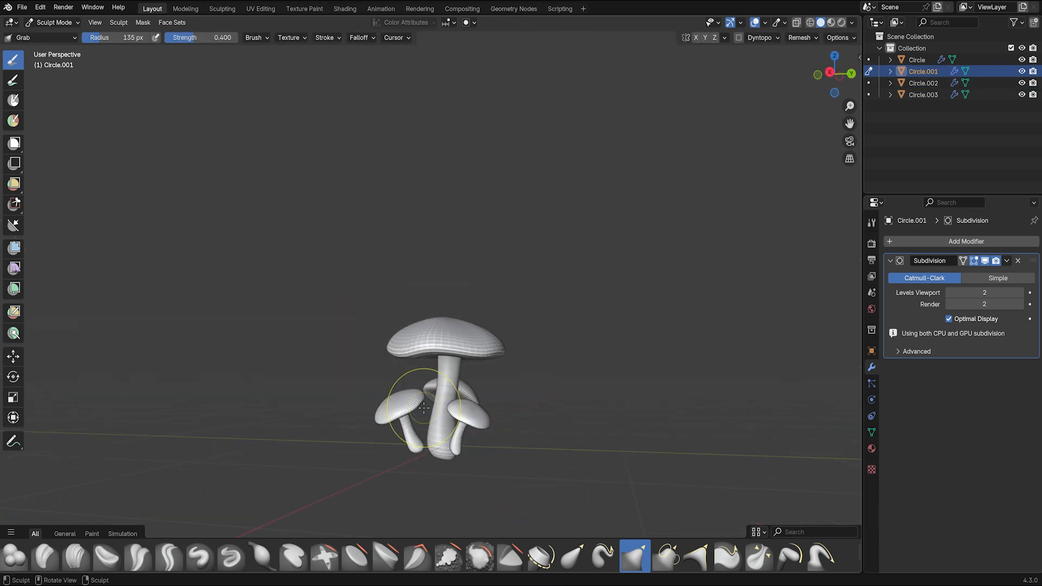
Step: Return to Object Mode and apply Shade Smooth to all four mushrooms
click(40, 37)
click(55, 22)
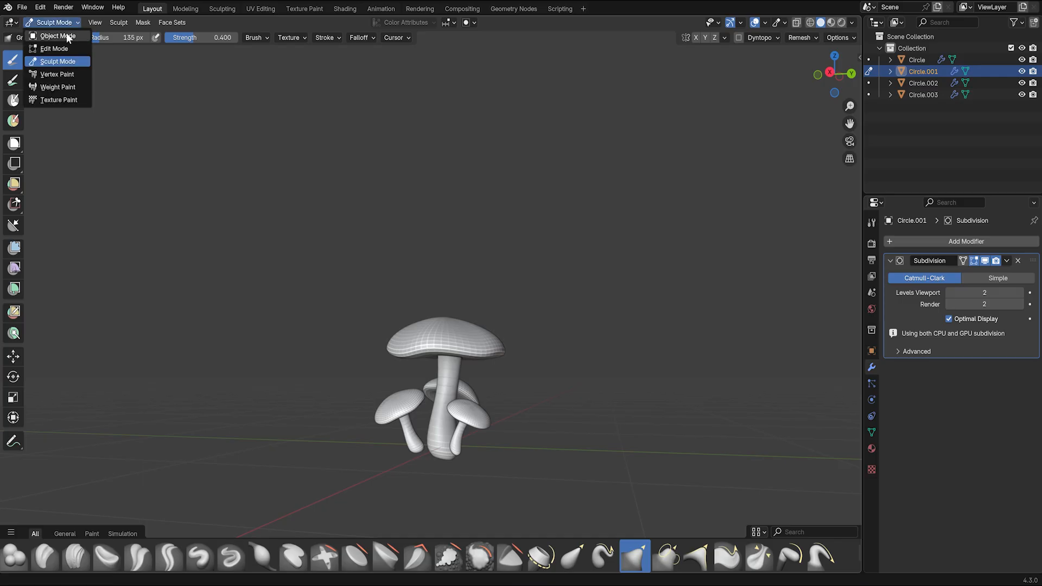
click(60, 36)
right_click(442, 390)
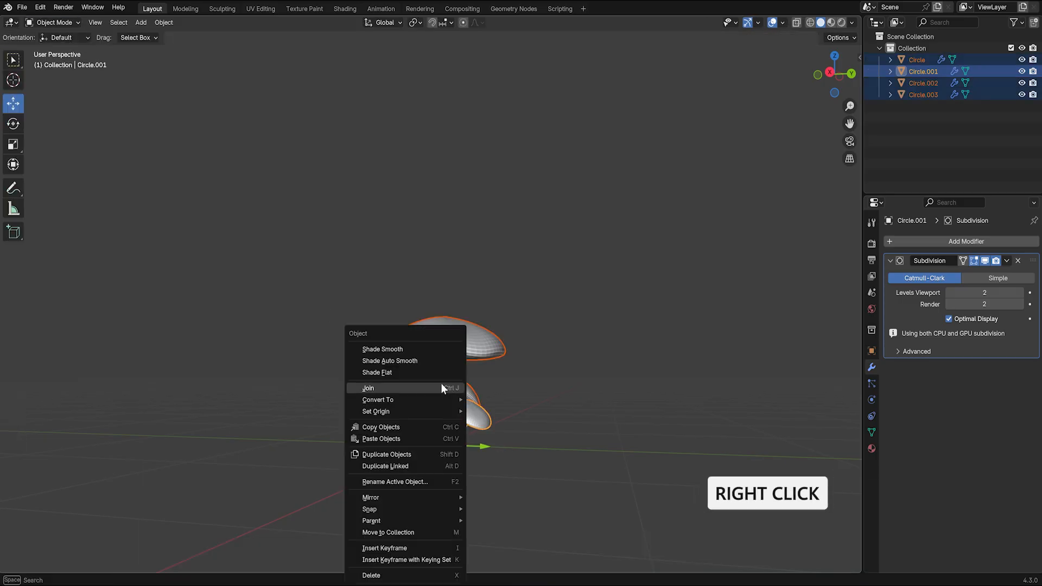
click(421, 351)
key(alt+a)
middle_drag(428, 367, 458, 392)
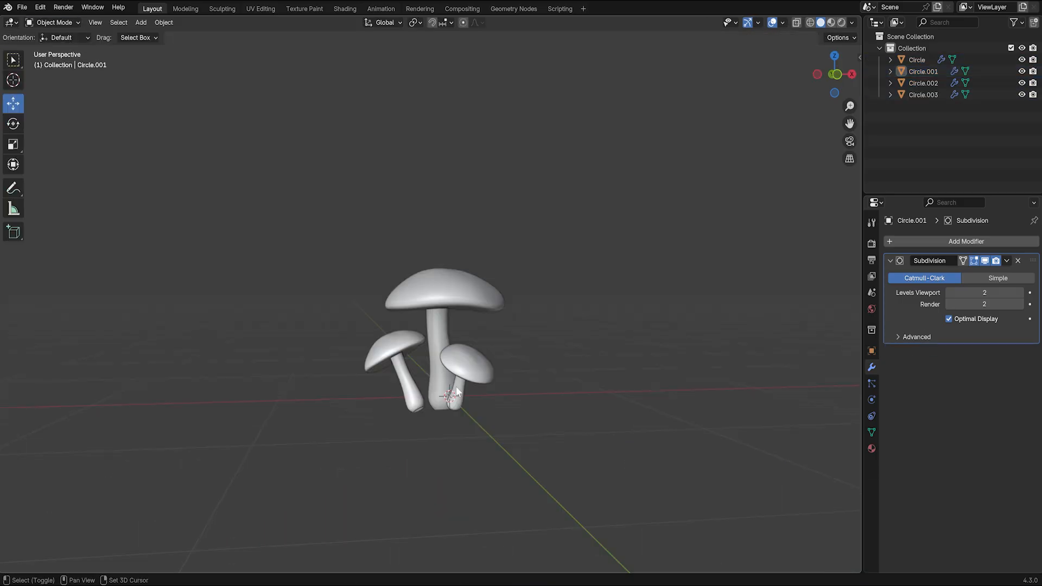
Step: Add a plane and scale it to 0.074
key(shift+a)
mouse_move(441, 359)
click(522, 115)
key(s)
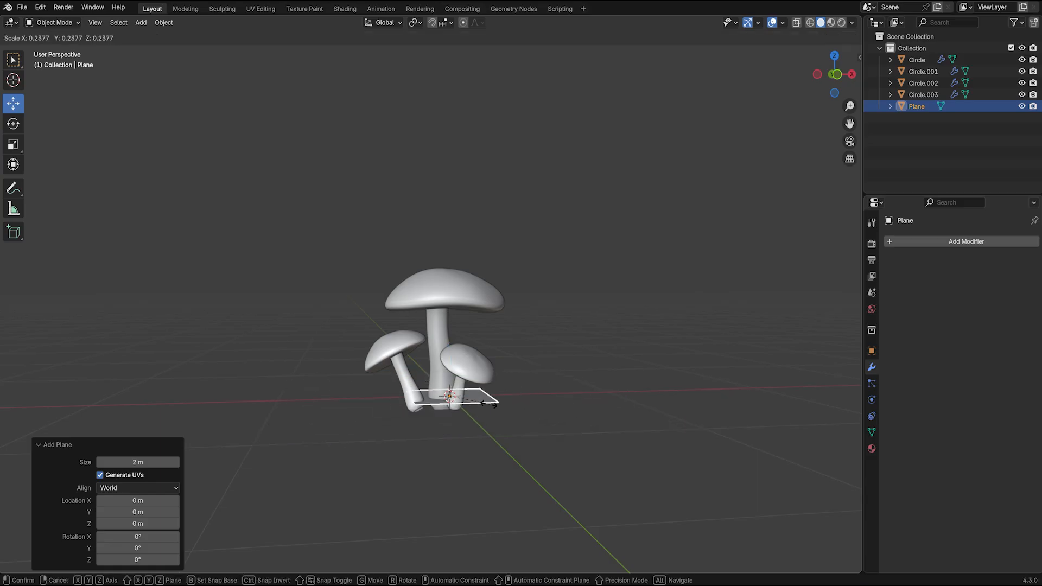
click(456, 400)
Step: Rotate the plane 90° about X and move it about -0.70 m along Y in front of the mushrooms
key(KP_1)
key(r)
key(x)
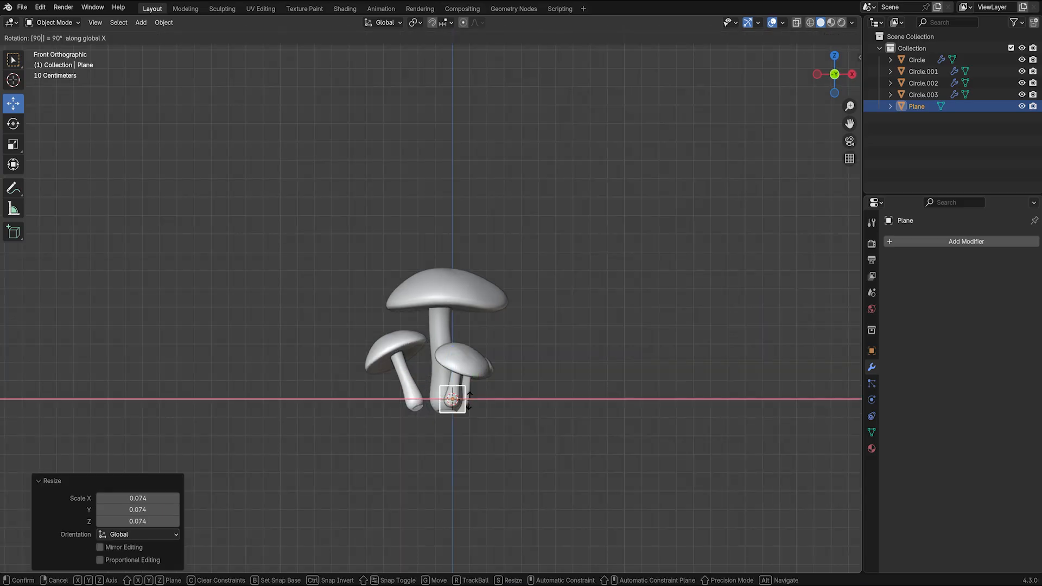
key(Return)
scroll(456, 400, up, 2)
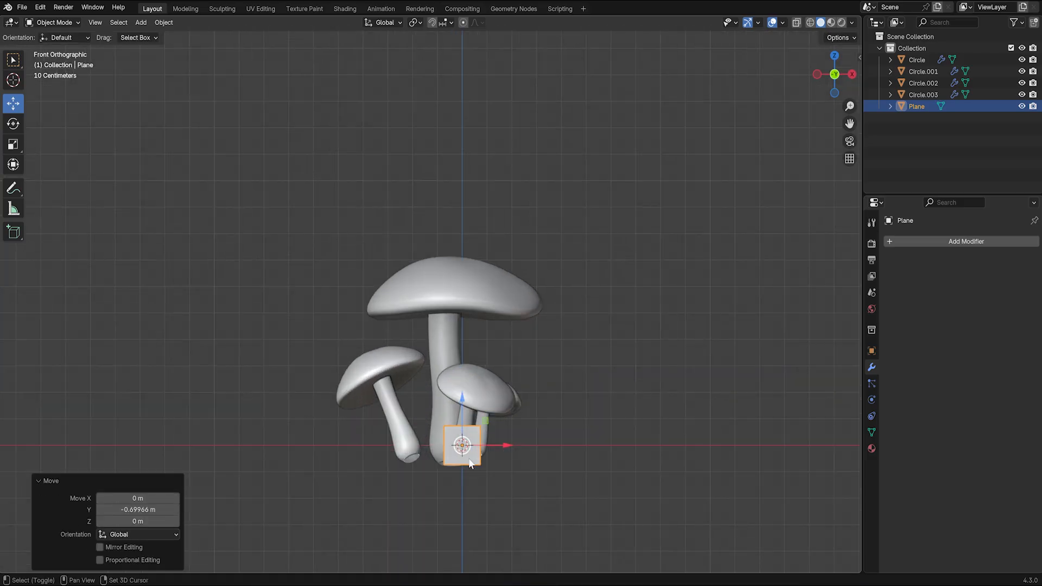
Step: Raise the plane's top edge about 0.27 m along Z and add two horizontal loop cuts
key(Tab)
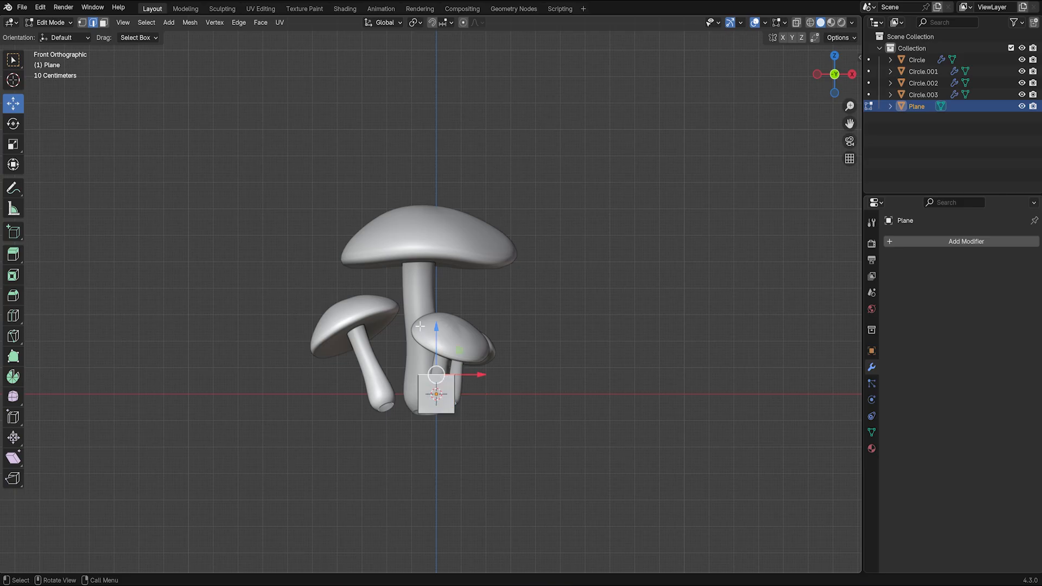
drag(434, 329, 437, 255)
key(ctrl+r)
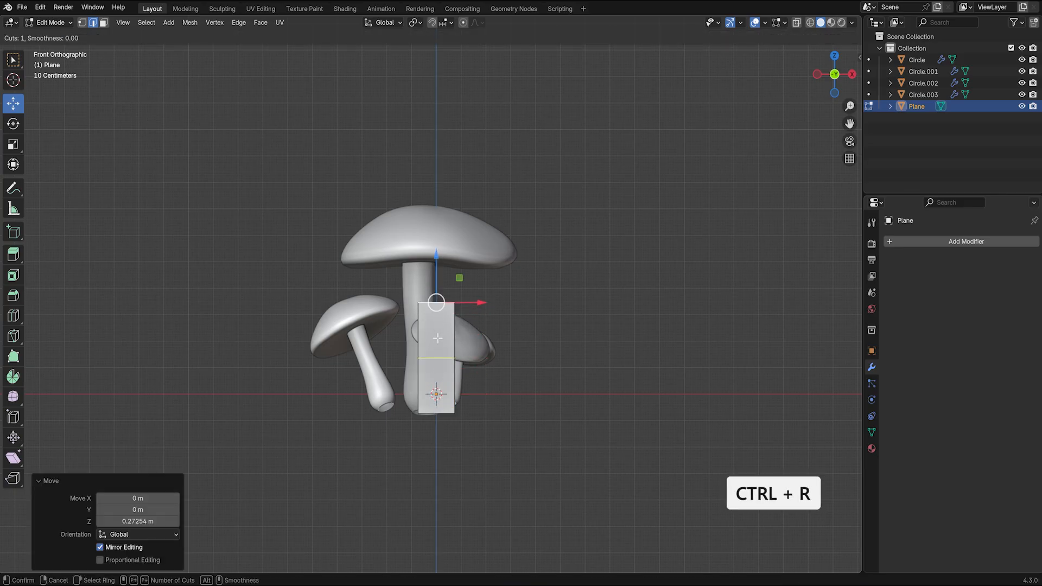
click(437, 337)
right_click(438, 337)
Step: Form a tapered leaf outline by widening the plane's middle edges, scaling the bottom edge to 0.737 and narrowing the top edge
key(s)
click(483, 351)
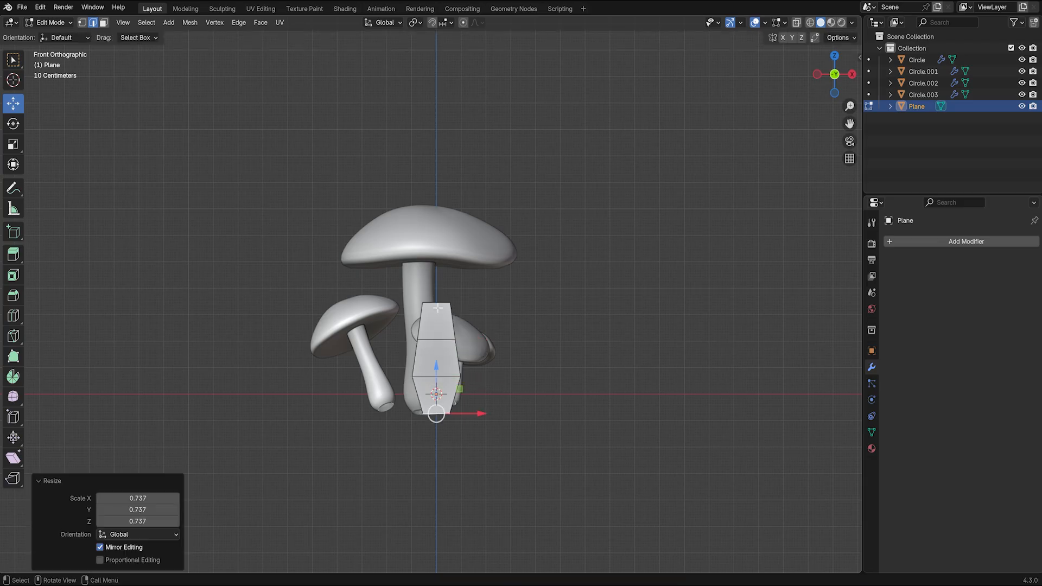
key(s)
click(439, 391)
click(448, 340)
key(s)
click(449, 346)
click(450, 376)
key(s)
click(451, 377)
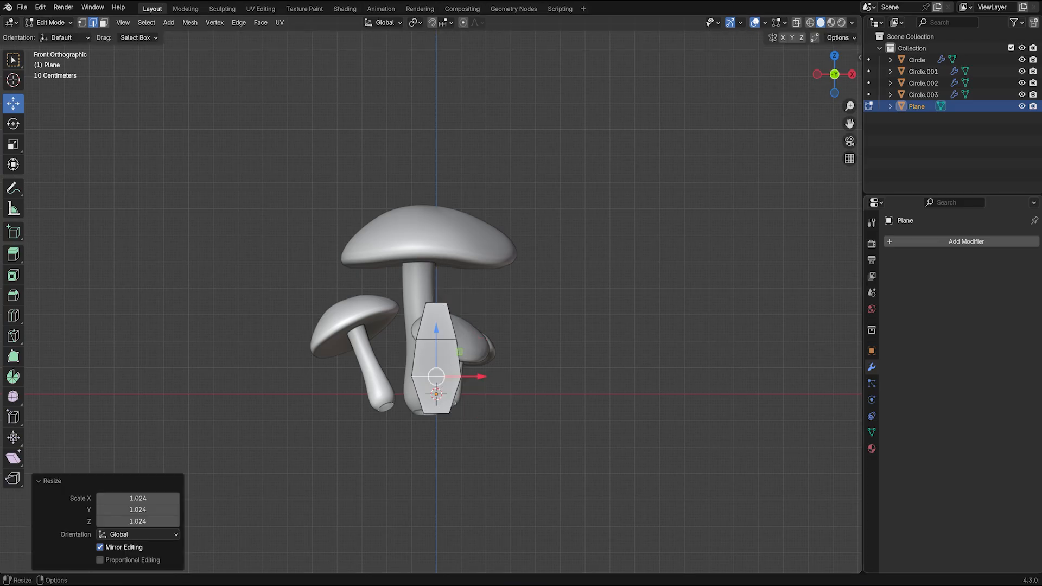
Step: Add a Subdivision Surface modifier to the leaf plane
click(941, 241)
click(939, 237)
click(889, 259)
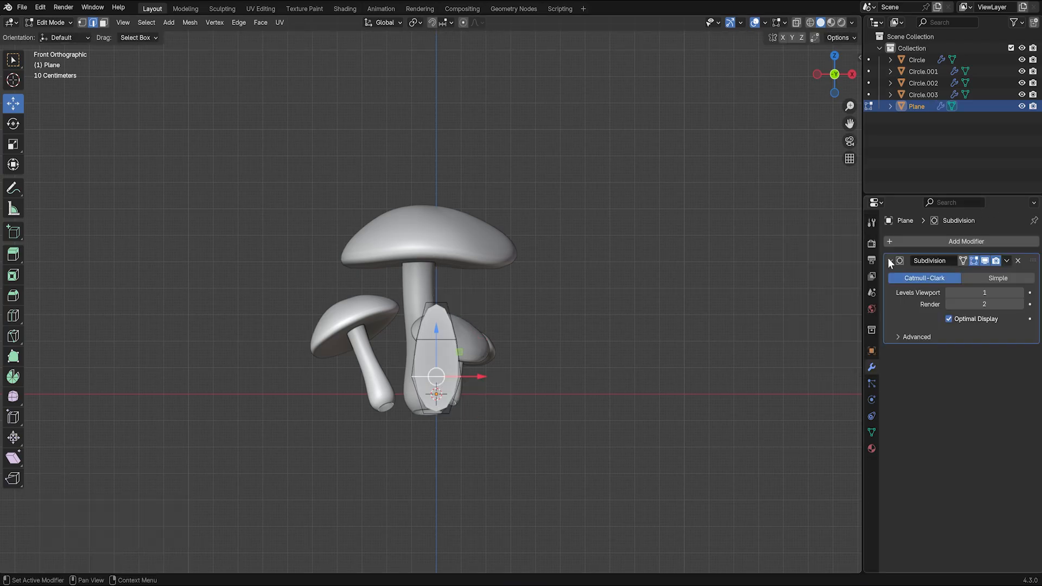
Step: Add a loop cut near the leaf's base, scale the base edge and slide the new loop by a factor of -0.040
key(ctrl+r)
double_click(444, 402)
click(444, 414)
key(s)
click(489, 421)
click(446, 395)
key(g)
key(g)
Step: Bend the leaf into a curve in the right view by moving its middle vertex rows toward negative Y with X-ray on
key(KP_3)
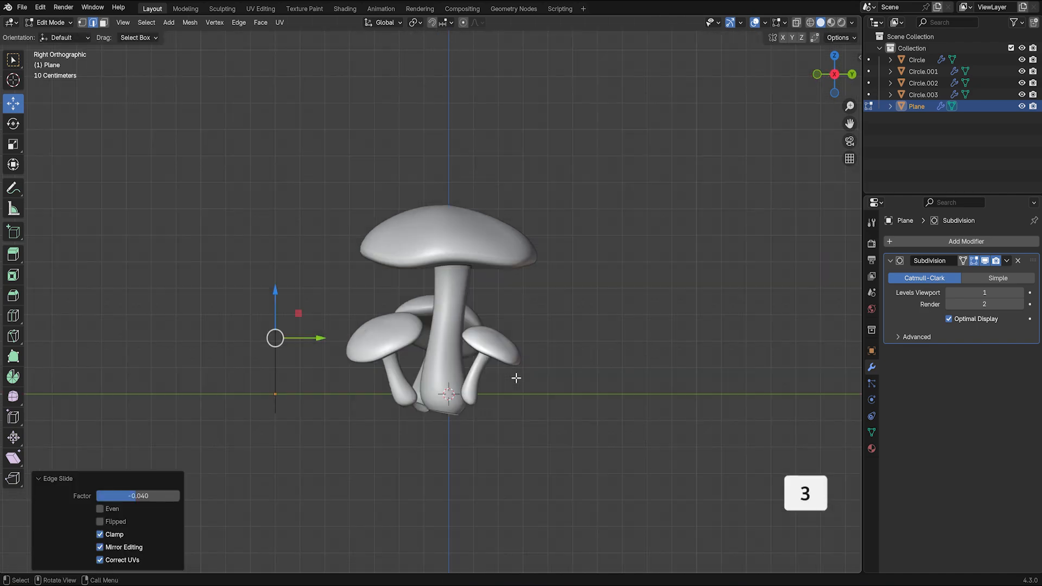
click(796, 23)
shift+middle_drag(312, 382, 456, 364)
scroll(457, 364, up, 2)
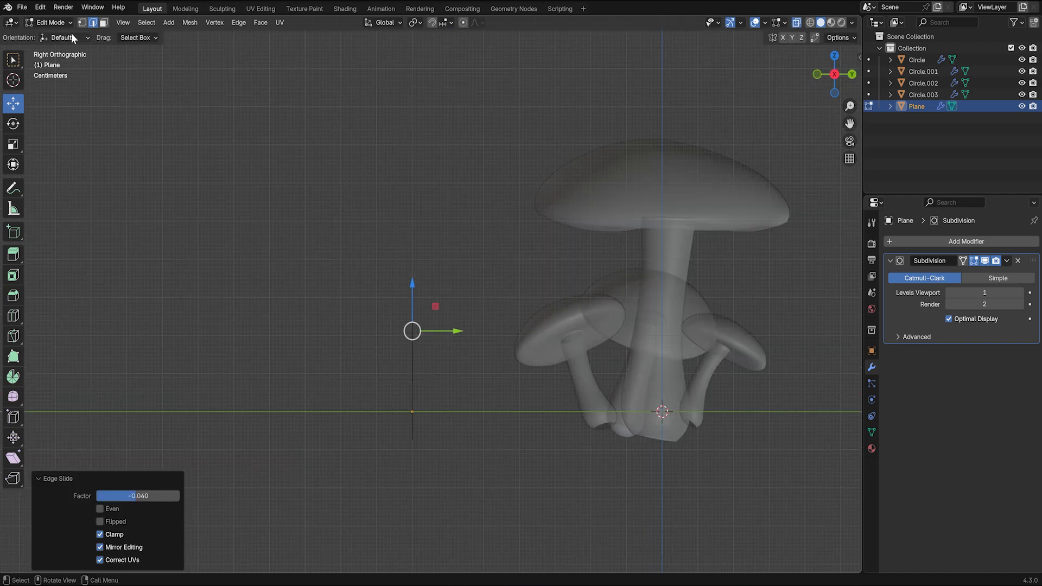
key(1)
drag(382, 310, 438, 350)
drag(459, 331, 451, 329)
drag(383, 365, 438, 394)
drag(455, 381, 446, 381)
drag(384, 403, 435, 426)
drag(435, 415, 427, 390)
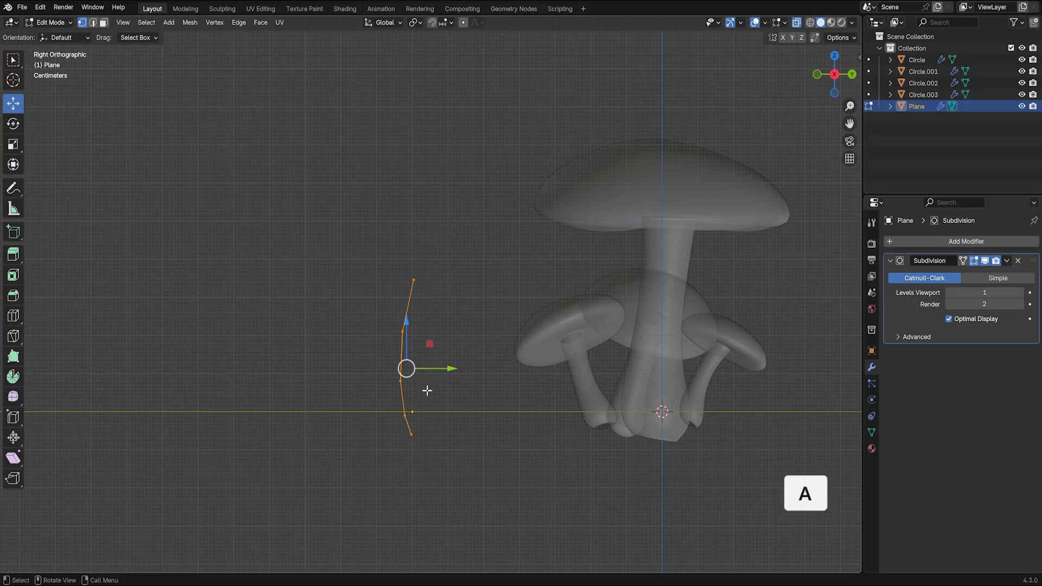
Step: Move the whole leaf mesh up about 0.06 m so its base meets the origin, and apply the object's scale
key(g)
click(427, 368)
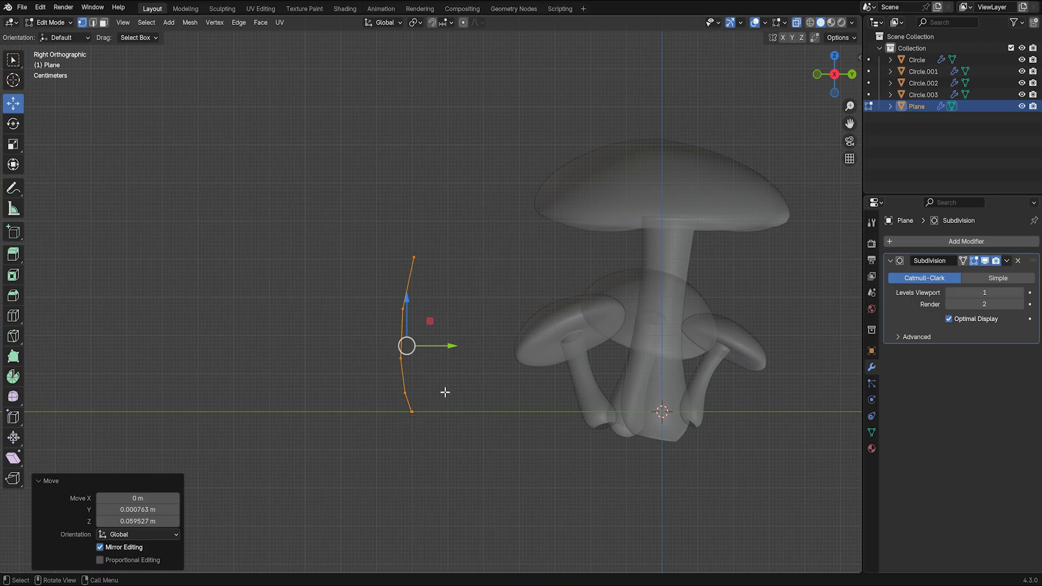
key(alt+a)
click(65, 23)
click(51, 32)
key(ctrl+a)
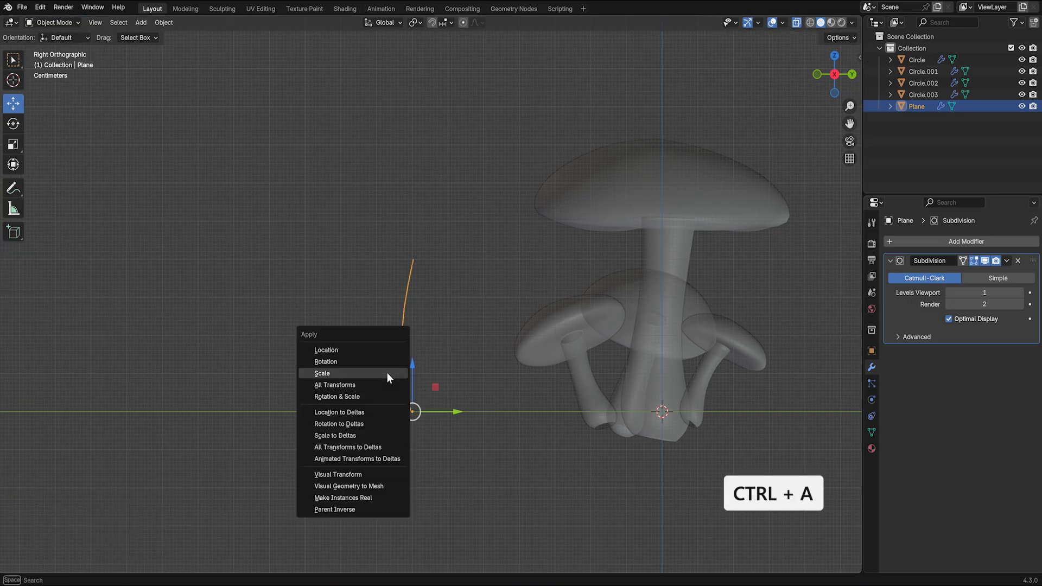
click(388, 374)
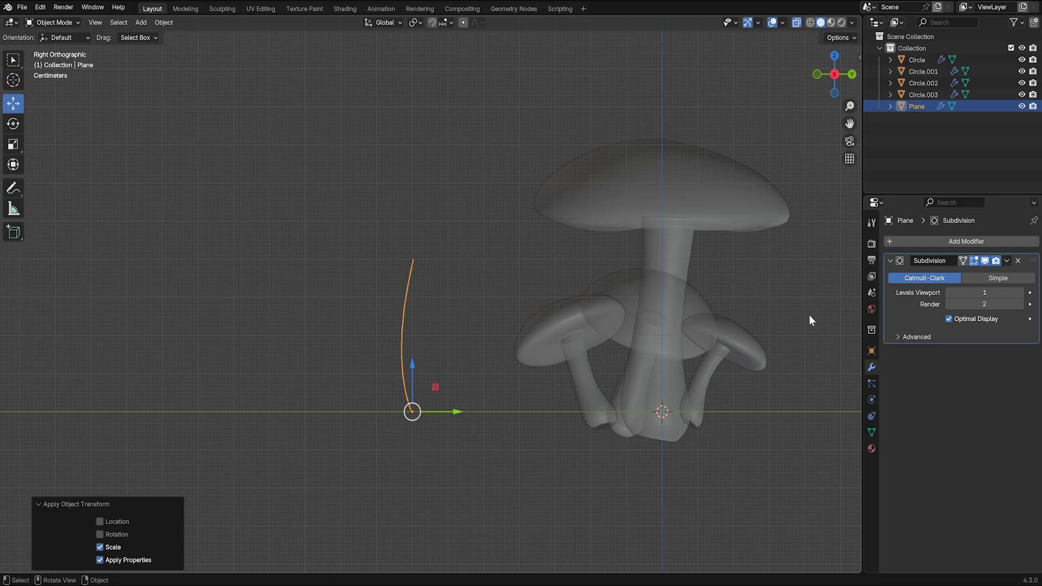
Step: Add a Solidify modifier to the leaf with a thickness of 0.028 m
click(943, 240)
click(936, 240)
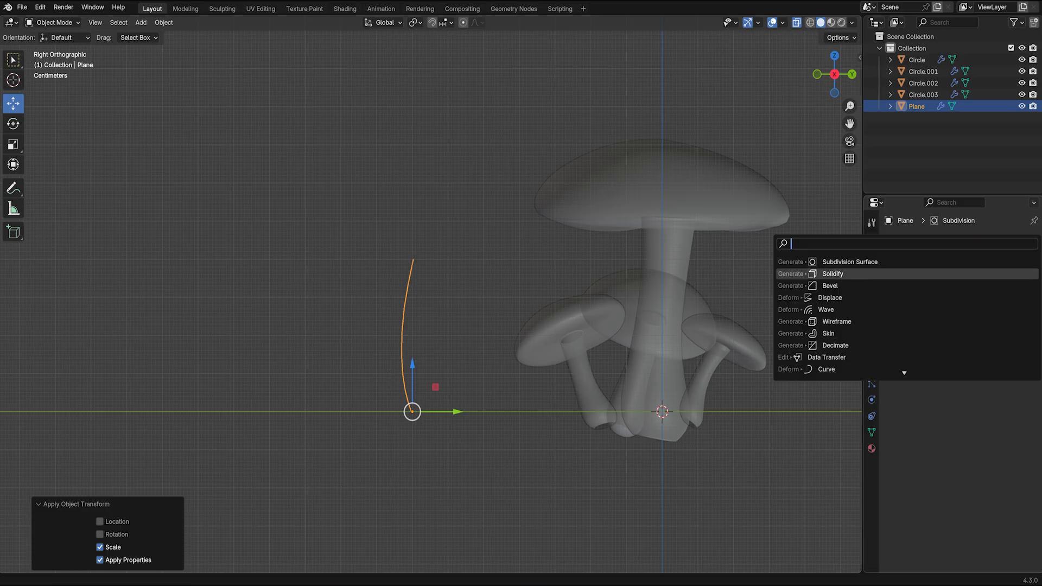
click(868, 273)
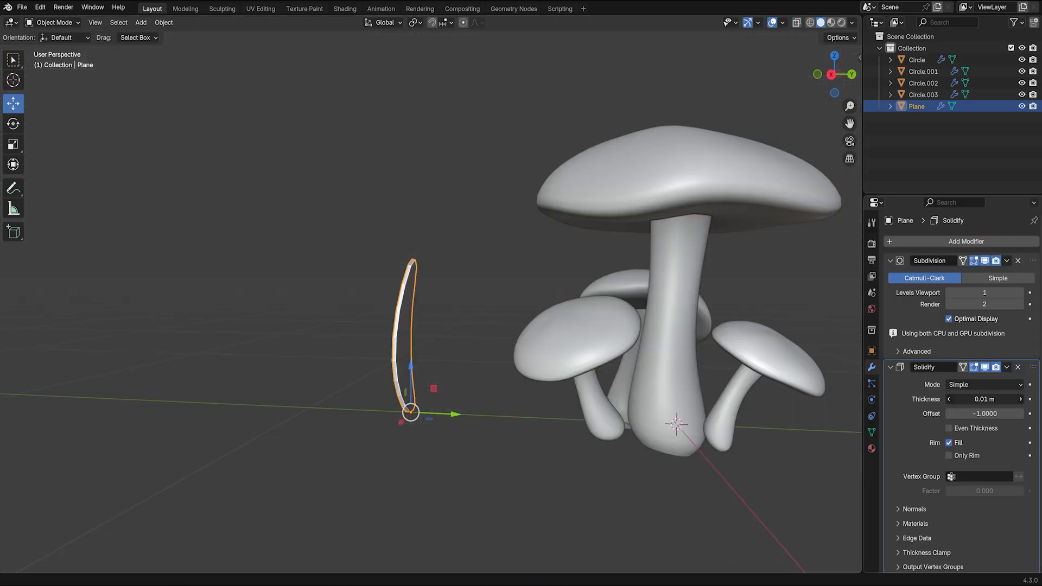
drag(984, 384, 998, 384)
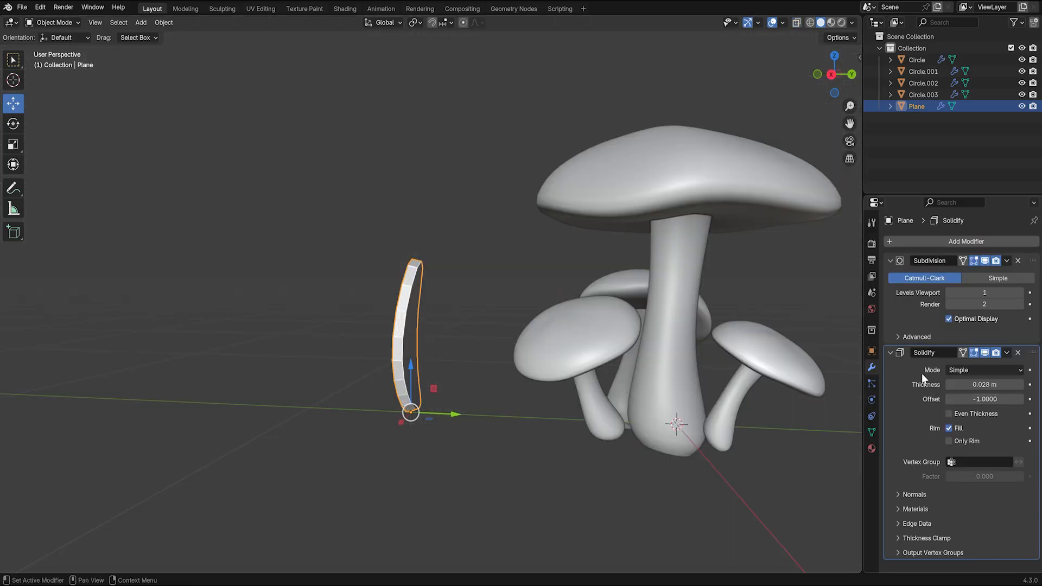
click(890, 353)
Step: Add a second Subdivision Surface modifier after Solidify with a viewport level of 2
click(916, 242)
click(917, 242)
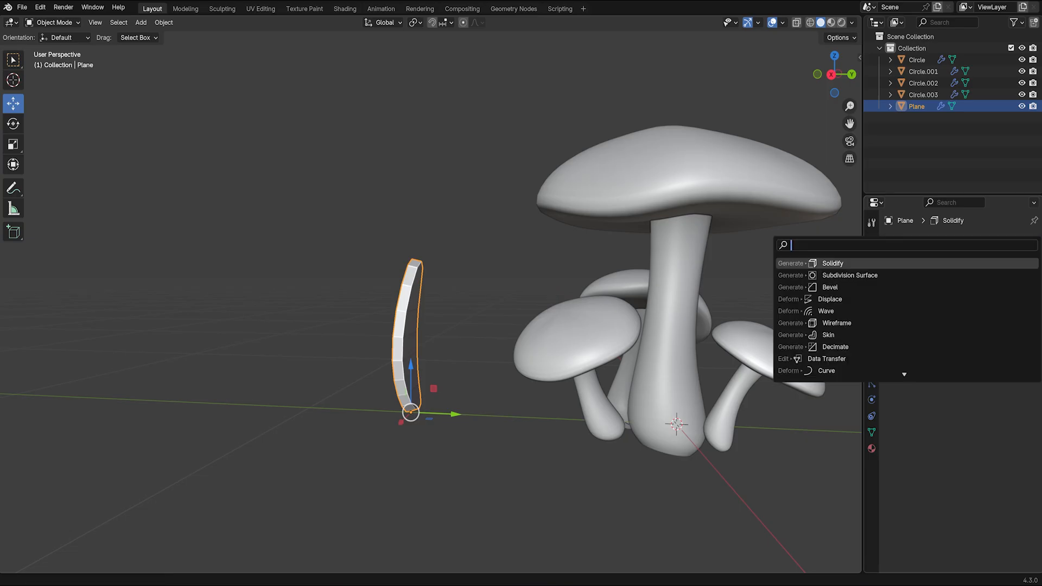
click(857, 275)
middle_drag(409, 399, 395, 387)
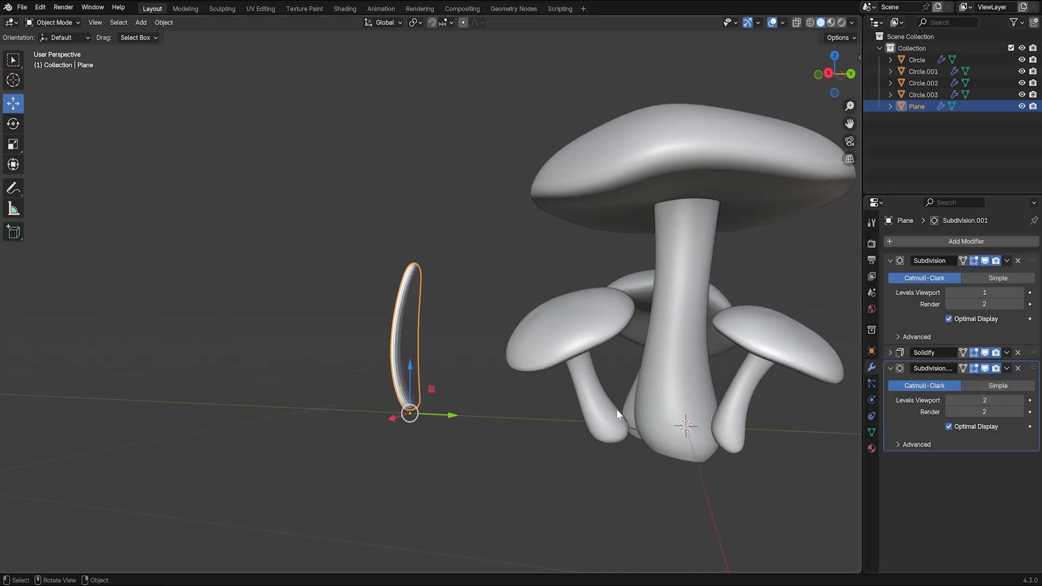
Step: Move the leaf about 0.23 m along Y, place it close to the mushrooms and adjust its scale
middle_drag(617, 410, 646, 408)
drag(455, 411, 537, 411)
middle_drag(526, 407, 579, 397)
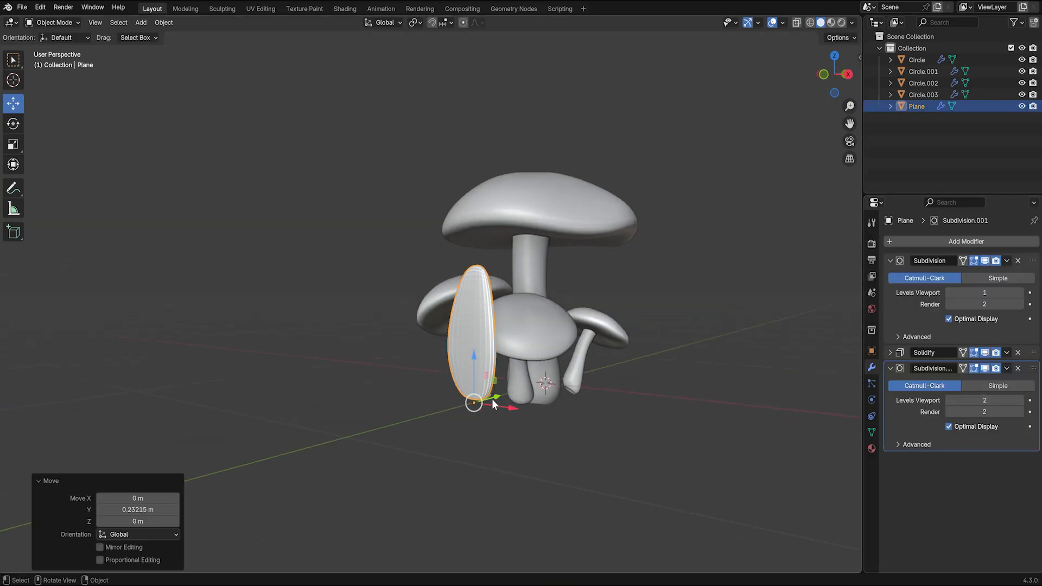
drag(491, 398, 531, 399)
middle_drag(530, 399, 504, 404)
key(s)
Step: Duplicate the leaf, rotate the copy about Z and scale it
key(shift+d)
key(r)
key(z)
click(510, 419)
key(s)
Step: Duplicate the leaf again and move the copy about -0.23 m along X
key(shift+d)
drag(504, 383, 420, 411)
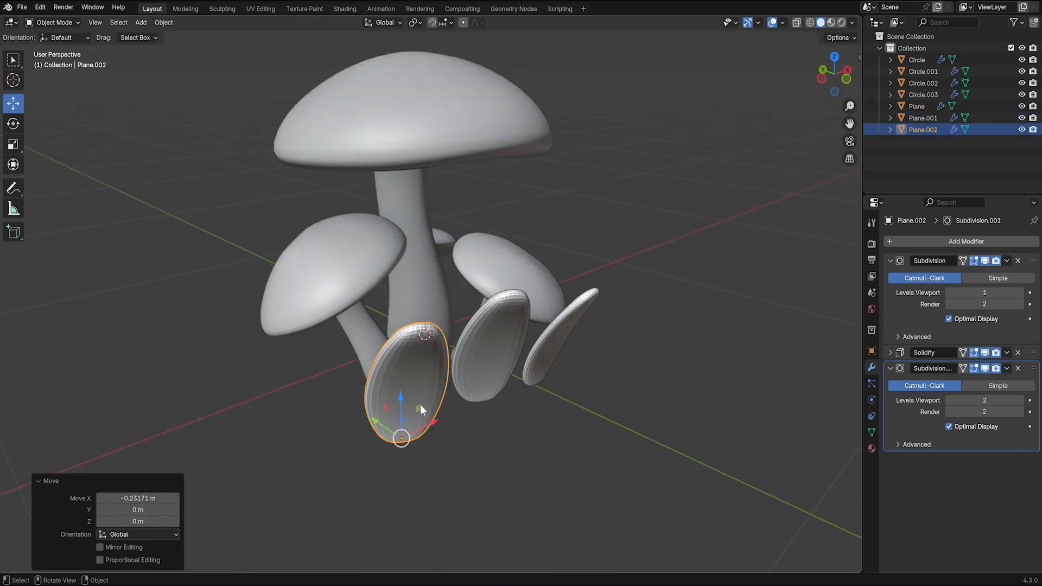
middle_drag(421, 410, 553, 403)
Step: Place two more leaf copies around the mushrooms in the XY plane and rotate the last one about Z
key(shift+d)
key(shift+z)
click(430, 366)
key(shift+d)
key(shift+z)
click(575, 415)
key(r)
key(z)
Step: Extend the ring of leaves with two further copies moved in the XY plane, rotating each about Z
key(shift+d)
key(shift+z)
key(r)
key(z)
middle_drag(498, 374, 434, 277)
drag(434, 277, 425, 274)
middle_drag(425, 274, 653, 361)
key(shift+d)
key(shift+z)
click(532, 315)
key(r)
key(z)
click(539, 312)
Step: Duplicate the leaf about 0.19 m along X and 0.05 m along Y, rotate the copy about Z and shift it along X
key(shift+d)
key(shift+z)
click(494, 356)
key(r)
key(z)
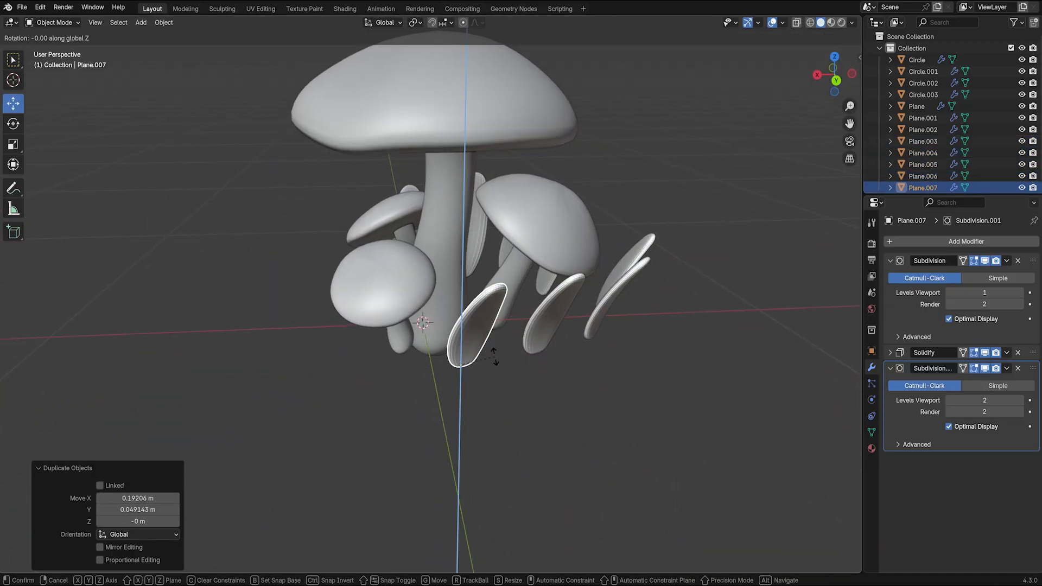
click(495, 356)
key(g)
key(x)
Step: Add two more leaf copies around the mushrooms in the XY plane, rotating the first of them about Z
key(shift+d)
key(shift+z)
middle_drag(495, 356, 622, 353)
key(r)
key(z)
key(shift+d)
key(shift+z)
click(546, 372)
Step: Place another leaf copy in the XY plane and rotate it about Z to follow the ring
key(shift+d)
key(shift+z)
click(651, 388)
key(r)
key(z)
click(640, 399)
scroll(630, 447, down, 4)
click(629, 449)
Step: Duplicate the leaf in the XY plane, rotate the copy about Z and reposition it on the ground plane
middle_drag(580, 407, 711, 420)
key(shift+d)
key(shift+z)
click(589, 442)
key(r)
key(z)
click(599, 464)
key(g)
key(shift+z)
click(712, 456)
Step: Close the ring with one more leaf copy, rotated about Z and moved within the XY plane
key(shift+d)
key(shift+z)
click(611, 433)
key(r)
key(z)
key(g)
key(shift+z)
Step: Rotate the leaf in front of the main stem (Plane.001) freely and scale it to 0.788
click(494, 399)
key(r)
key(r)
click(551, 447)
key(s)
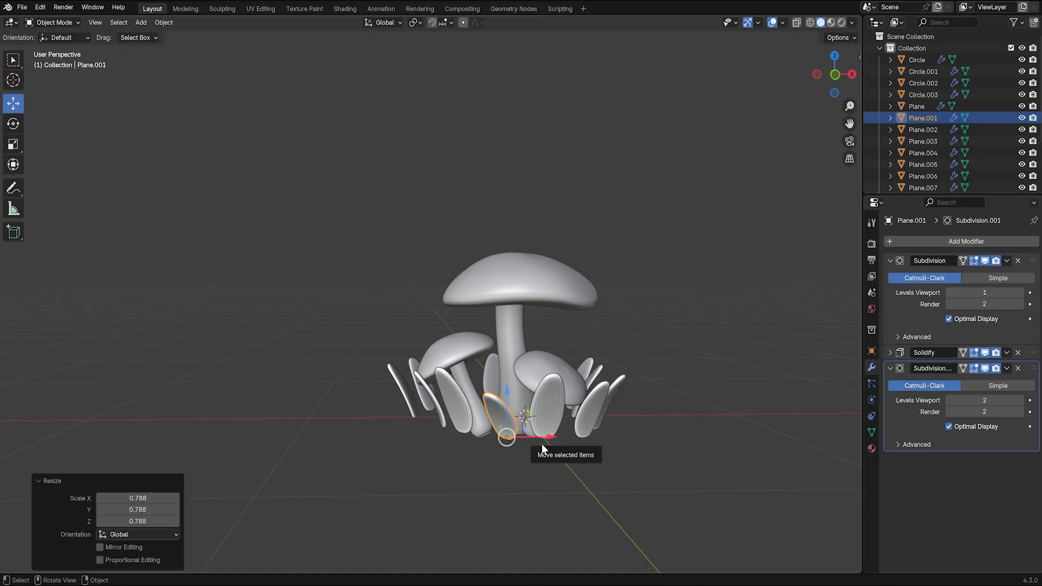
Step: Vary the next two leaves of the ring by rotating each freely and rescaling it
click(549, 389)
key(r)
key(r)
key(s)
middle_drag(664, 455, 516, 437)
click(526, 425)
key(r)
key(r)
click(526, 448)
key(s)
Step: Rotate the leaf at the main stem's base (Plane.011) freely and scale it to 0.688
click(563, 418)
key(r)
key(r)
key(s)
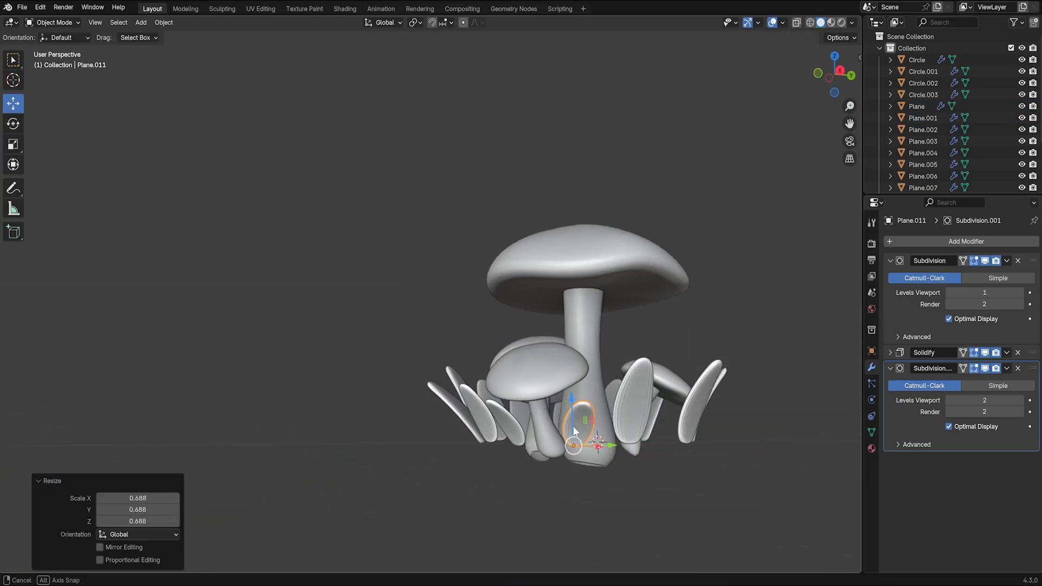
Step: Give two further leaves beside the smaller mushrooms an irregular look with free rotation and a new scale
click(510, 404)
key(r)
key(r)
middle_drag(586, 440, 541, 419)
key(s)
click(540, 419)
key(r)
key(r)
key(s)
scroll(624, 417, down, 3)
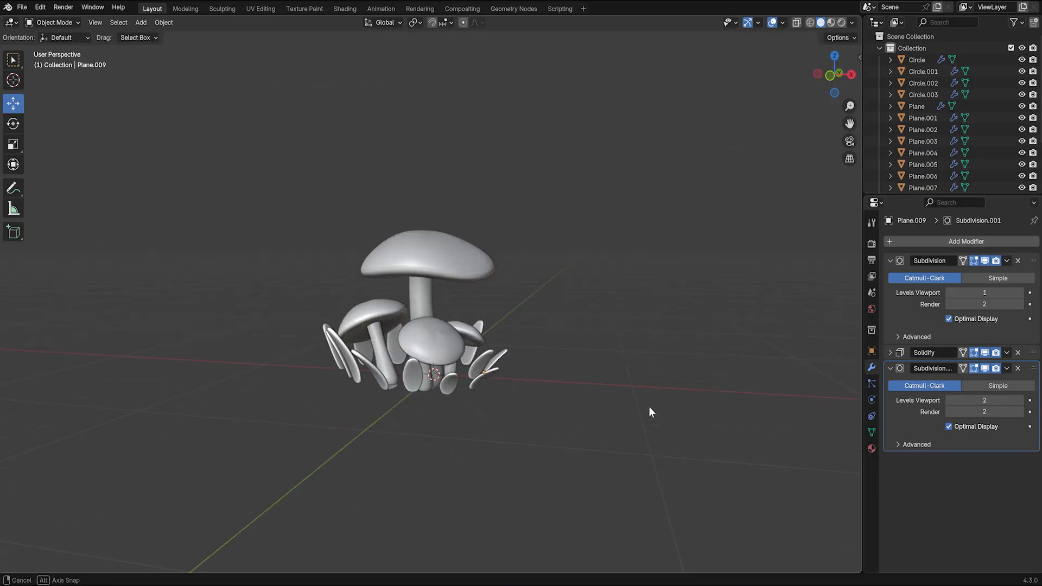
Step: Rotate one outer leaf of the ring freely and rescale it
middle_drag(649, 405, 711, 400)
click(498, 384)
click(498, 385)
scroll(494, 399, up, 3)
key(r)
key(r)
key(s)
Step: Rotate leaf Plane.003 freely, and both rotate and rescale the larger leaf next to it
middle_drag(554, 410, 483, 401)
click(484, 369)
key(r)
key(r)
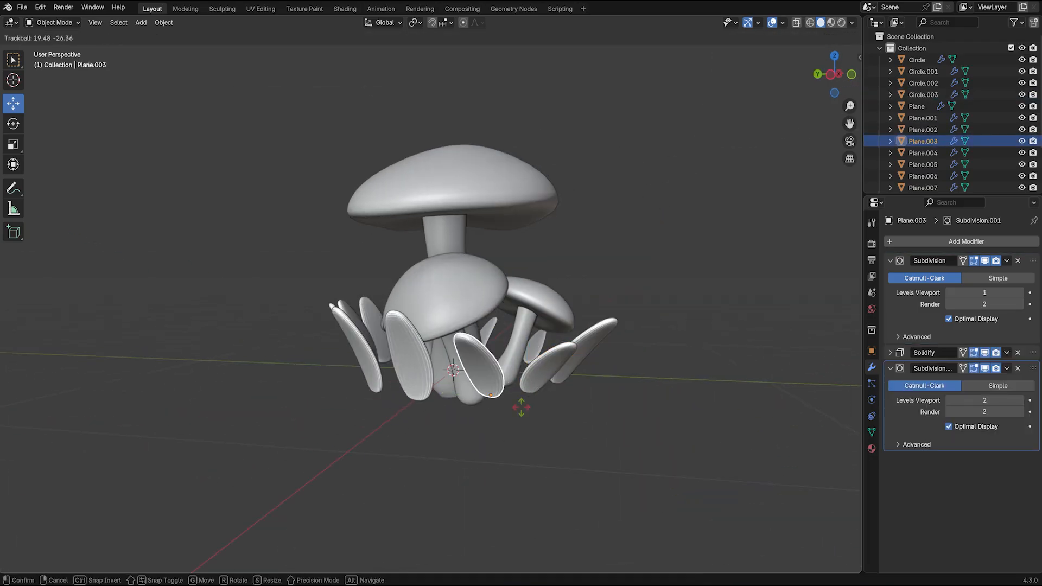
click(427, 373)
key(r)
key(r)
key(s)
Step: Rotate leaf Plane.005 freely and rescale it
middle_drag(434, 377, 529, 320)
click(523, 311)
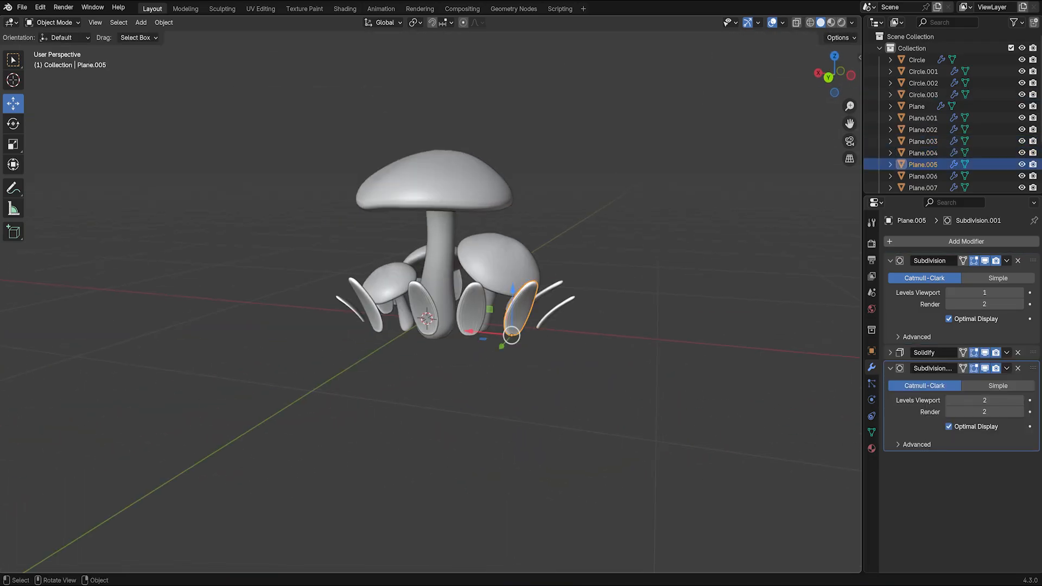
key(r)
key(r)
key(s)
Step: Tilt the leaf beside Plane.005 with a free rotation and change its size
click(477, 320)
key(r)
key(r)
click(503, 355)
key(s)
click(504, 349)
click(489, 347)
Step: Move the outlying leaf Plane.004 along X towards the mushroom cluster
middle_drag(488, 347, 434, 359)
click(564, 332)
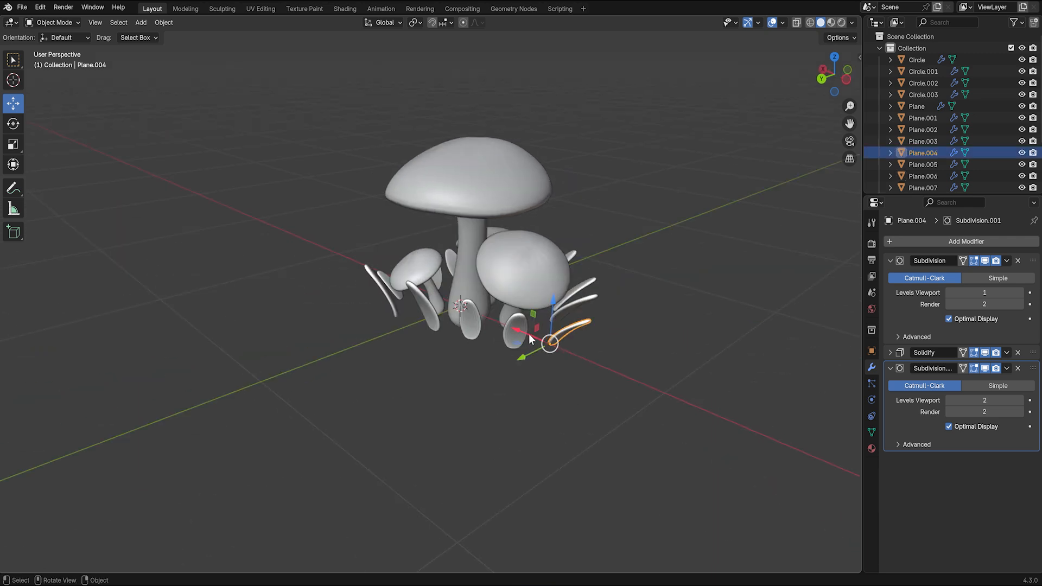
drag(529, 334, 507, 324)
click(489, 322)
scroll(489, 321, up, 2)
middle_drag(489, 322, 552, 406)
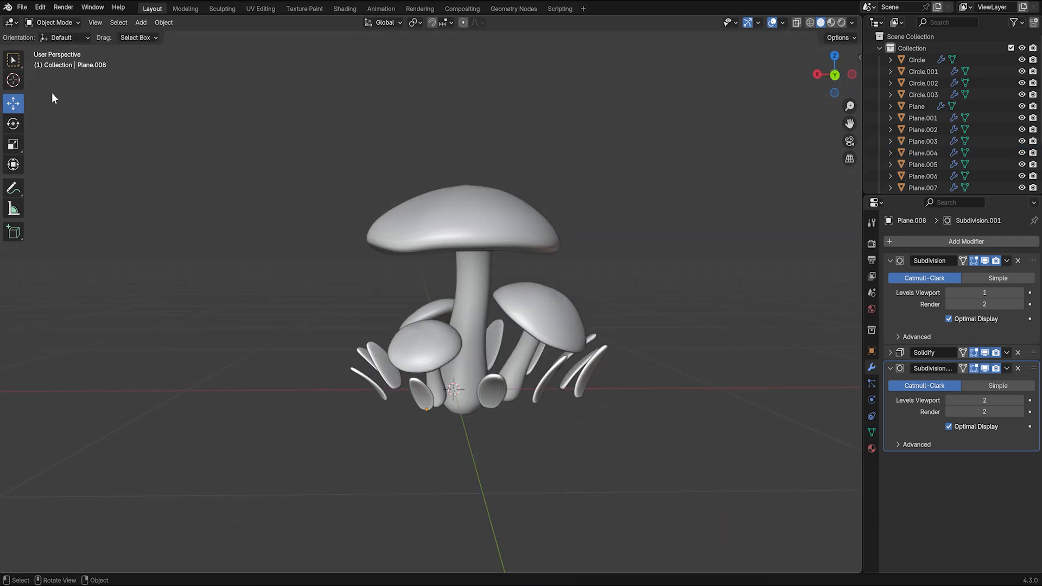
Step: Enter Sculpt Mode and make the small leaf at the main stem's base (Plane.007) the sculpted object
click(76, 22)
click(57, 61)
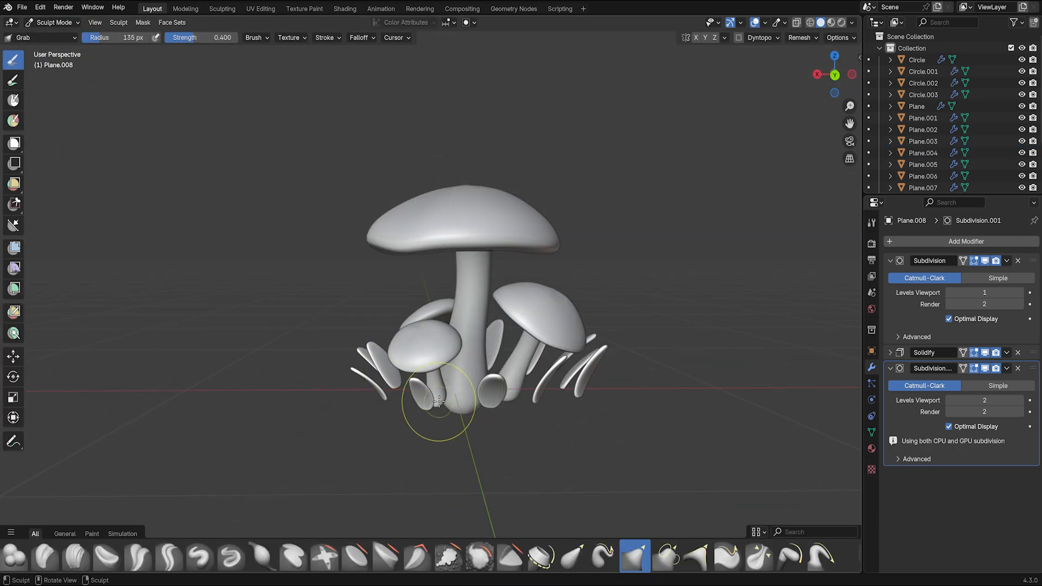
key(alt+q)
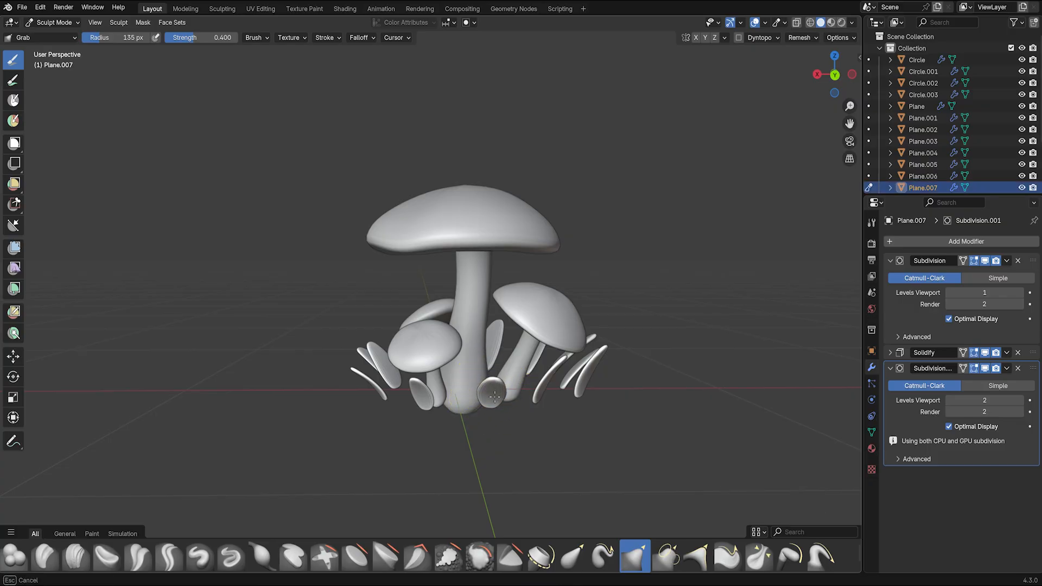
scroll(493, 394, up, 2)
shift+middle_drag(507, 454, 477, 329)
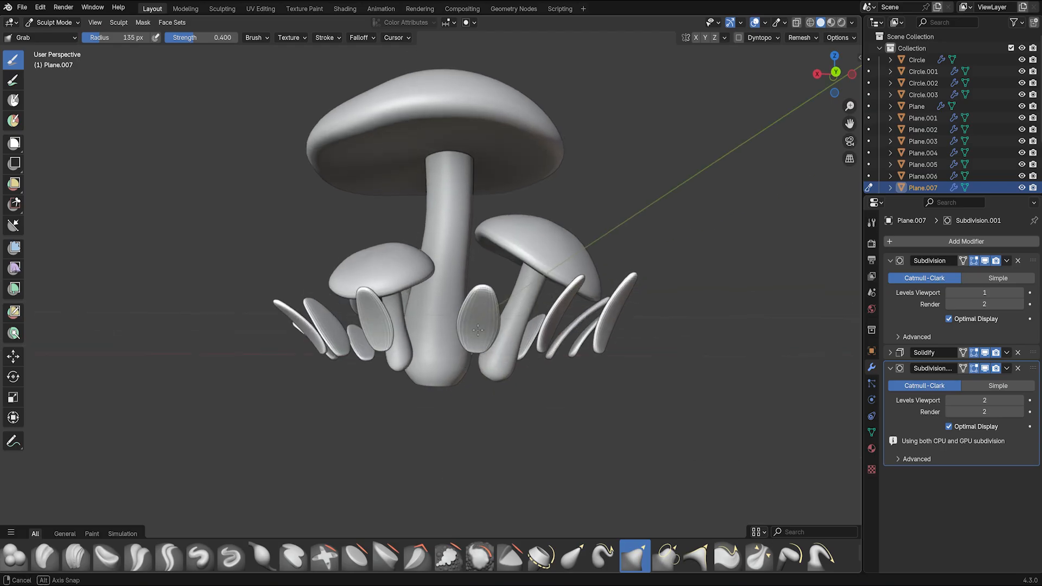
Step: Reduce the Grab brush radius to 67 px and reshape leaf Plane.007 with it
key(f)
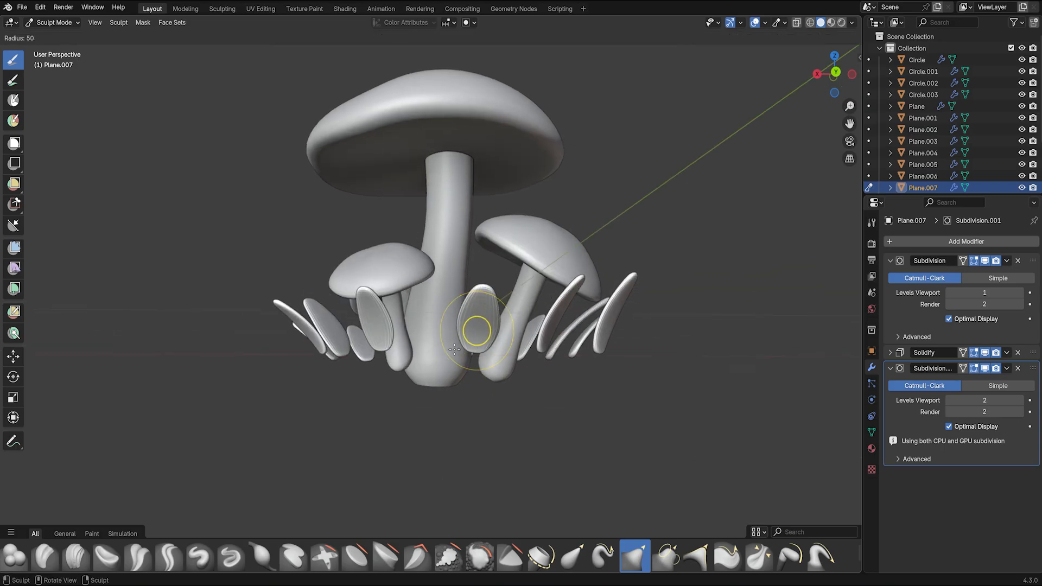
click(456, 347)
drag(471, 299, 490, 306)
middle_drag(491, 312, 471, 327)
drag(476, 307, 482, 311)
Step: Switch sculpting to the neighbouring leaves in turn and bend the last one with the Grab brush
key(alt+q)
mouse_move(510, 309)
middle_down()
mouse_move(540, 304)
mouse_move(511, 307)
middle_up()
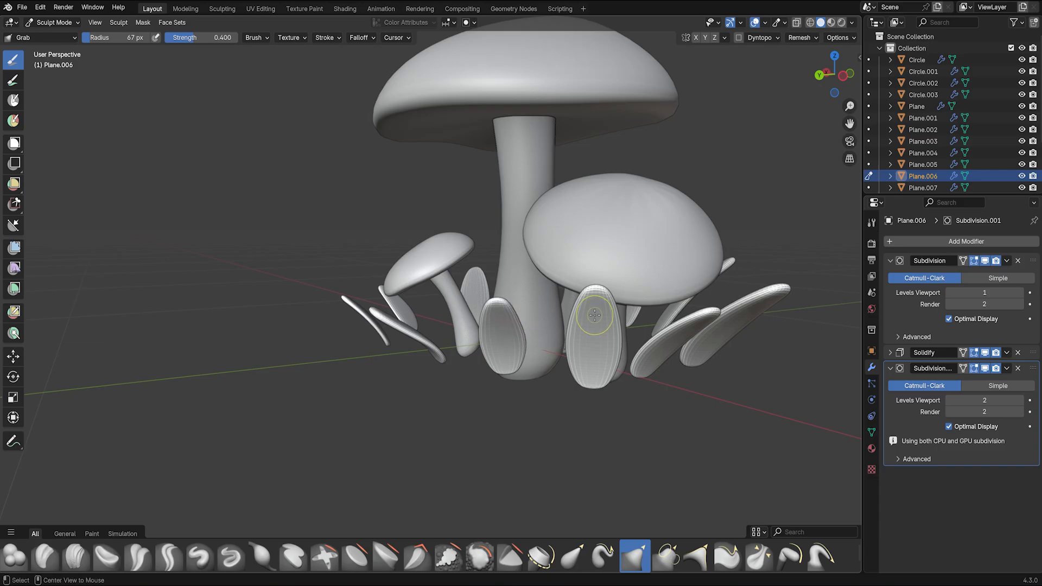
key(alt+q)
mouse_move(570, 320)
middle_down()
mouse_move(509, 399)
mouse_move(430, 365)
middle_up()
key(alt+q)
drag(527, 334, 510, 346)
Step: Reshape the next leaf and the large front leaf Plane.001 with the Grab brush
middle_drag(546, 310, 514, 295)
key(alt+q)
drag(510, 295, 492, 299)
middle_drag(505, 368, 458, 347)
key(alt+q)
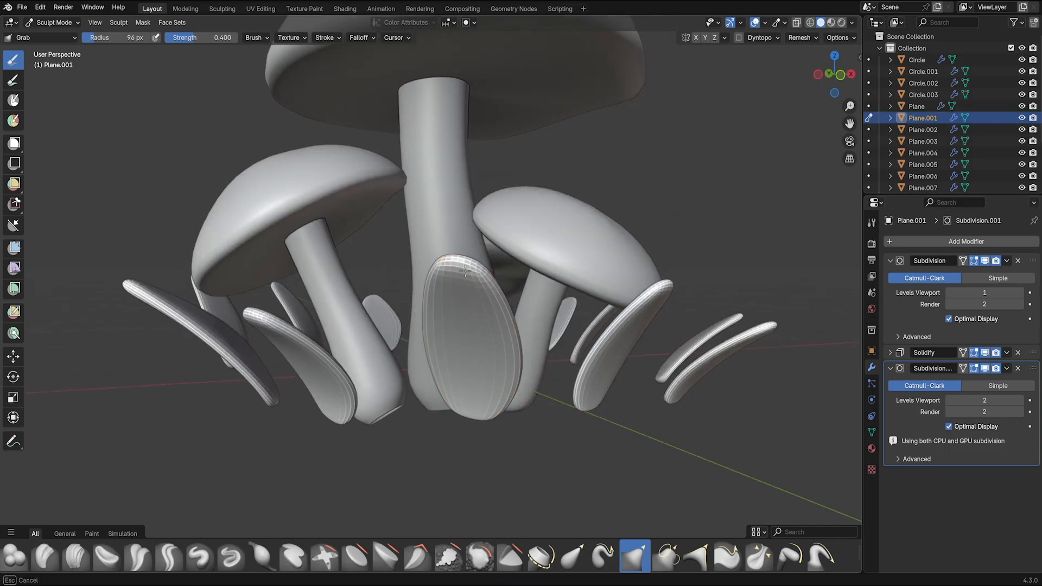
drag(472, 337, 491, 347)
Step: Switch sculpting to leaf Plane and on to Plane.012, and reshape Plane.012 with the Grab brush
middle_drag(491, 391, 434, 347)
key(alt+q)
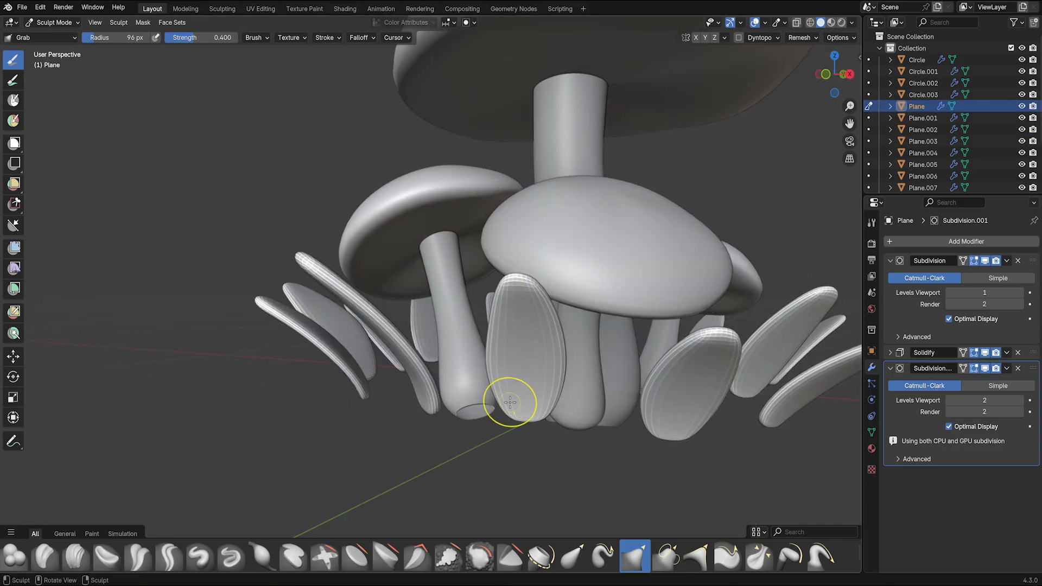
middle_drag(512, 400, 537, 303)
key(alt+q)
drag(537, 304, 535, 325)
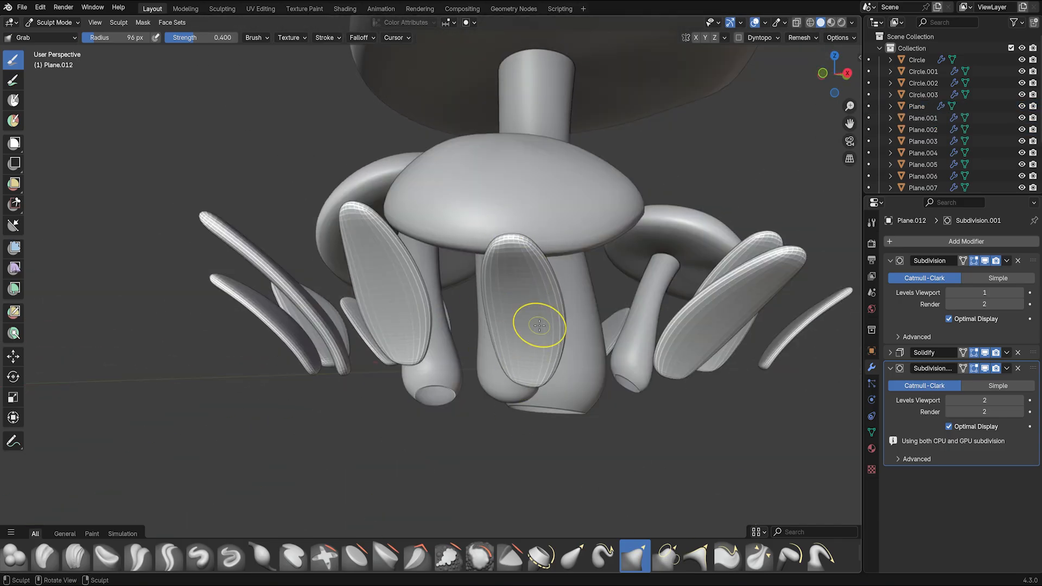
Step: Switch sculpting through the remaining leaves up to Plane.008, bending them with the Grab brush, and return to Object Mode
middle_drag(535, 326, 465, 273)
key(alt+q)
mouse_move(438, 378)
middle_down()
mouse_move(453, 255)
mouse_move(379, 336)
mouse_move(368, 370)
middle_up()
key(alt+q)
drag(368, 370, 371, 373)
middle_drag(371, 373, 286, 325)
key(alt+q)
drag(286, 325, 297, 347)
middle_drag(297, 347, 396, 341)
click(54, 22)
click(50, 34)
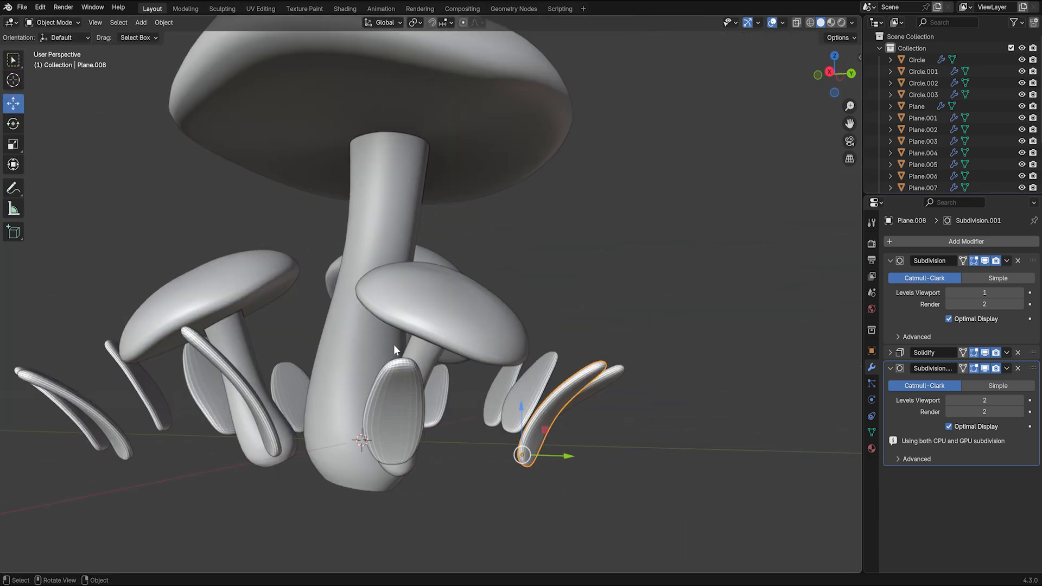
Step: Select all objects, shade them smooth and apply their scale
key(a)
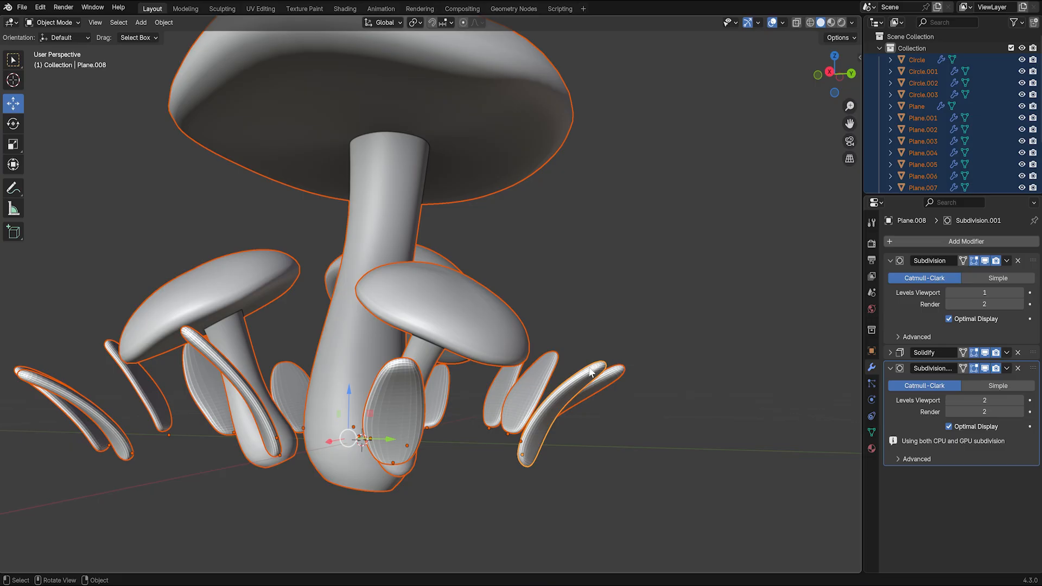
right_click(429, 326)
click(406, 327)
scroll(442, 363, down, 3)
key(ctrl+a)
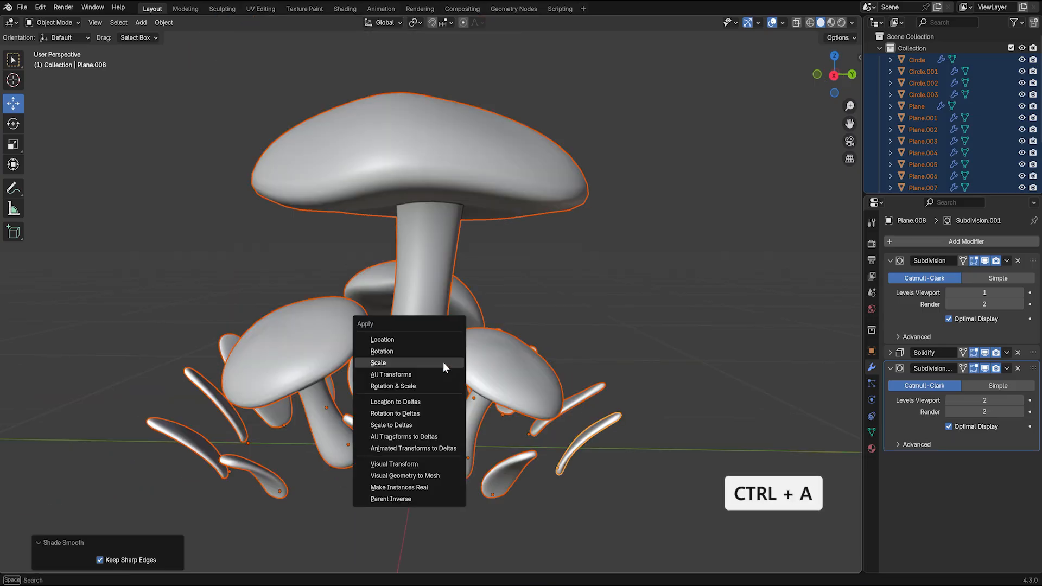
click(442, 362)
Step: Reduce the Solidify thickness on all selected leaves at once
middle_drag(454, 464, 483, 418)
scroll(483, 418, up, 2)
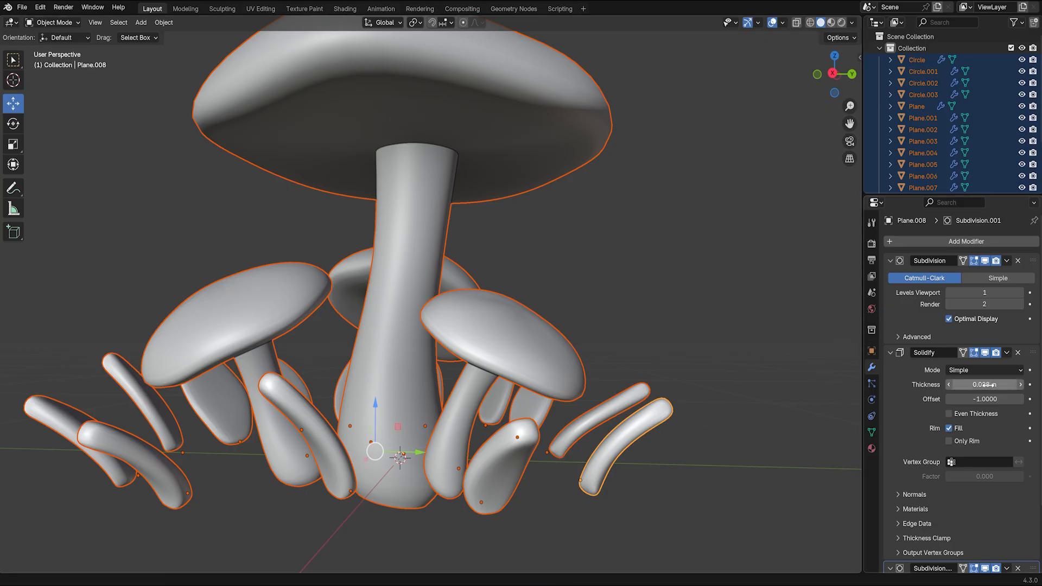
mouse_move(985, 384)
alt+mouse_down()
mouse_move(972, 384)
mouse_move(996, 384)
mouse_move(976, 384)
alt+mouse_up()
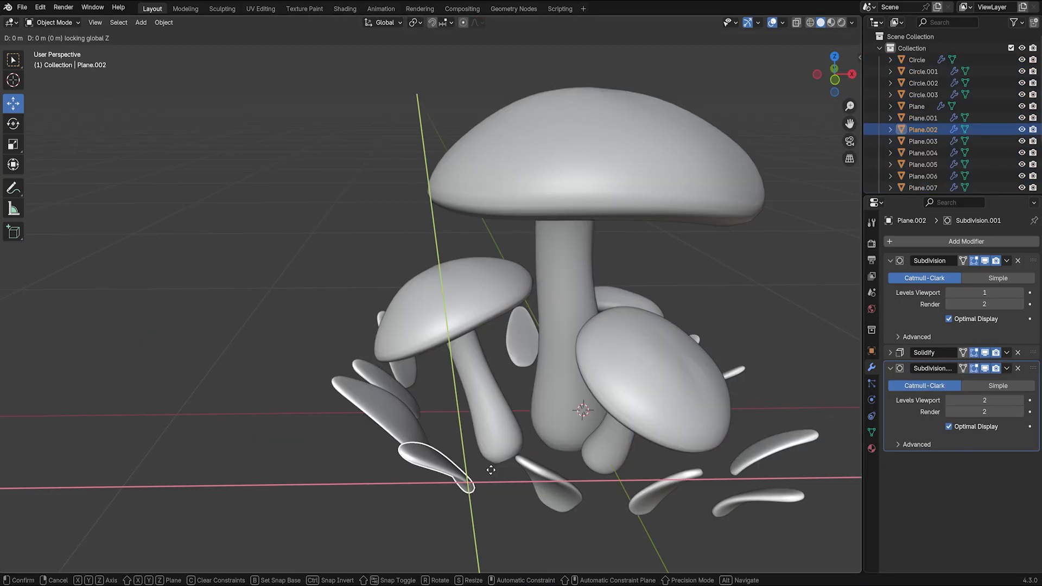
Step: Move leaf Plane.002 in the horizontal plane and rotate it about the Z axis
drag(487, 468, 512, 453)
key(r)
key(z)
click(518, 453)
Step: Move leaf Plane along the X axis by about 0.06 m
shift+middle_drag(519, 453, 420, 362)
click(420, 350)
drag(464, 374, 480, 378)
middle_drag(480, 358, 444, 369)
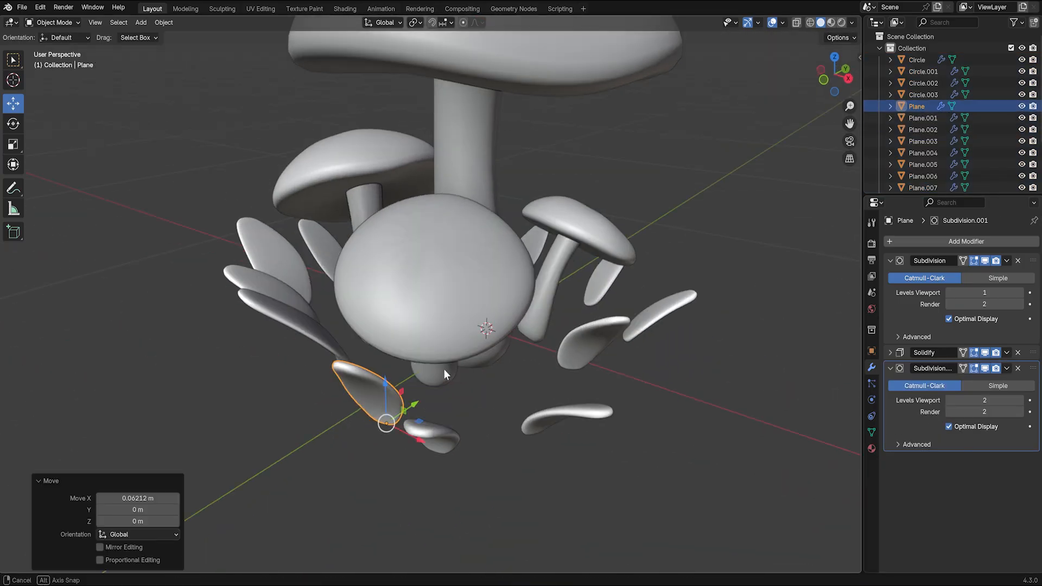
Step: Reposition the leaf next to leaf Plane and rotate it about the Z axis
click(388, 439)
drag(421, 467, 461, 480)
key(r)
key(r)
key(z)
Step: Shift the next two leaves of the ring in the horizontal plane without changing their height
middle_drag(461, 472, 401, 353)
click(488, 369)
key(g)
key(shift+z)
click(478, 347)
key(g)
key(shift+z)
Step: Move leaf Plane.011 along Y by about 0.067 m and shift it further in the horizontal plane
click(389, 378)
drag(419, 392, 424, 390)
key(g)
key(shift+z)
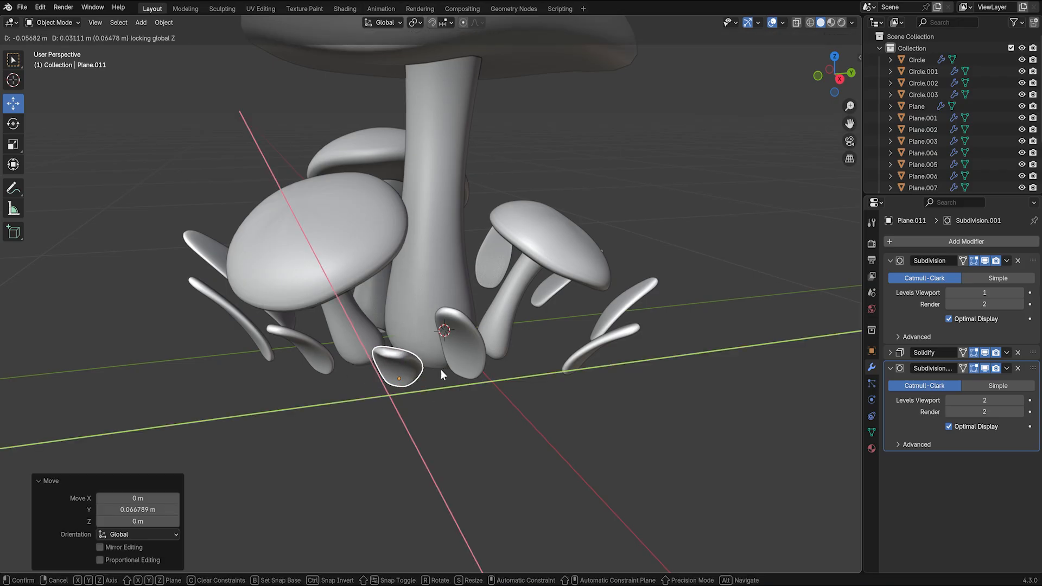
Step: Rotate the leaf beside Plane.011 about the Z axis and move a neighbouring front leaf slightly
click(459, 352)
key(r)
key(z)
middle_drag(458, 355, 386, 381)
click(408, 379)
drag(361, 418, 358, 414)
Step: Move leaf Plane.009 in the horizontal plane, keeping its height
click(479, 404)
key(g)
key(shift+z)
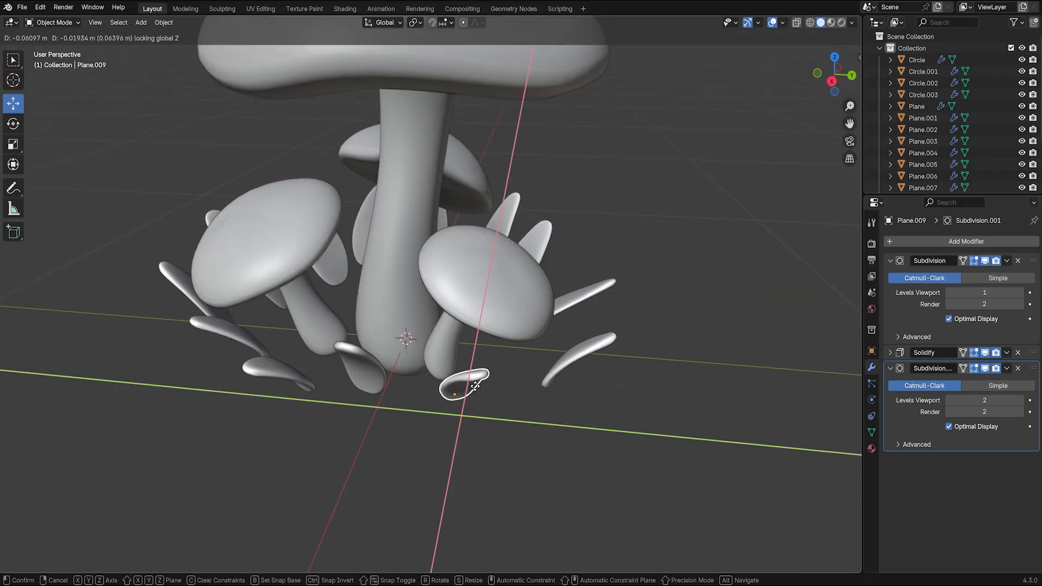
click(480, 397)
Step: Add a plane mesh beneath the mushroom cluster and scale it up into a floor
middle_drag(515, 396, 497, 398)
key(shift+a)
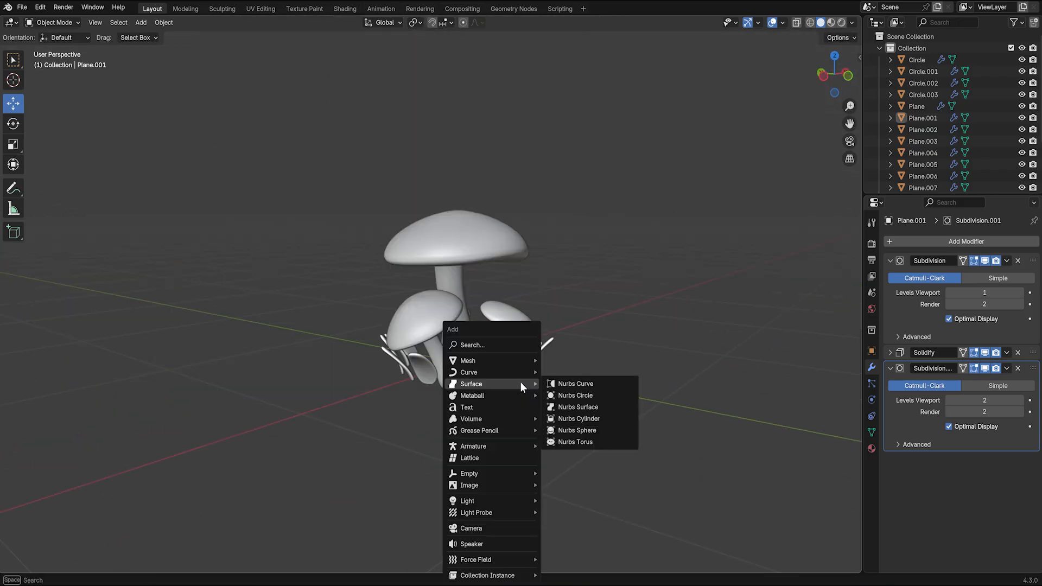
mouse_move(509, 360)
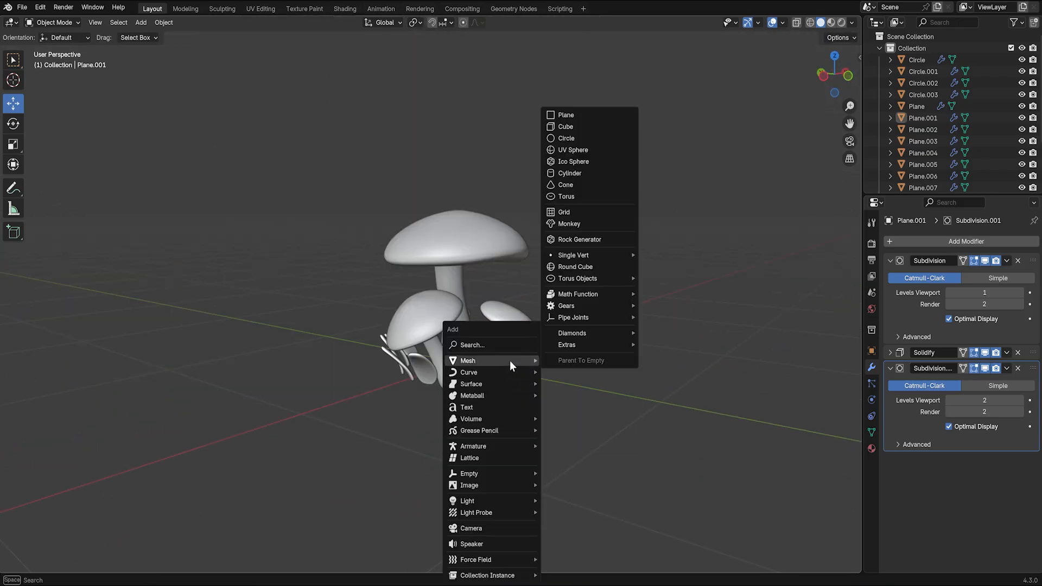
click(565, 115)
key(s)
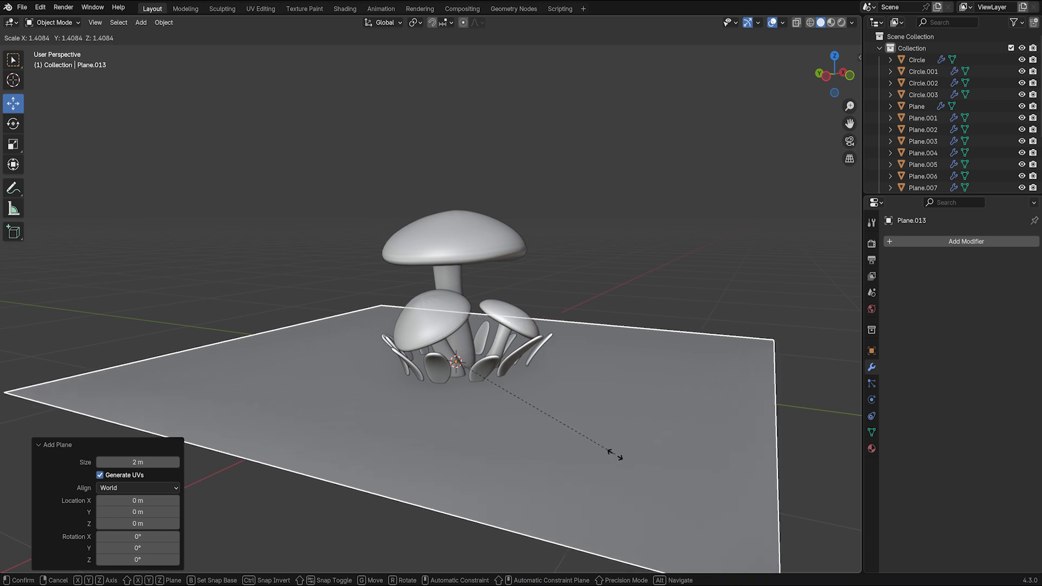
click(565, 410)
Step: Extrude the floor plane's +X edge upward along Z by about 1.62 m to form a backdrop wall
key(Tab)
middle_drag(565, 410, 619, 365)
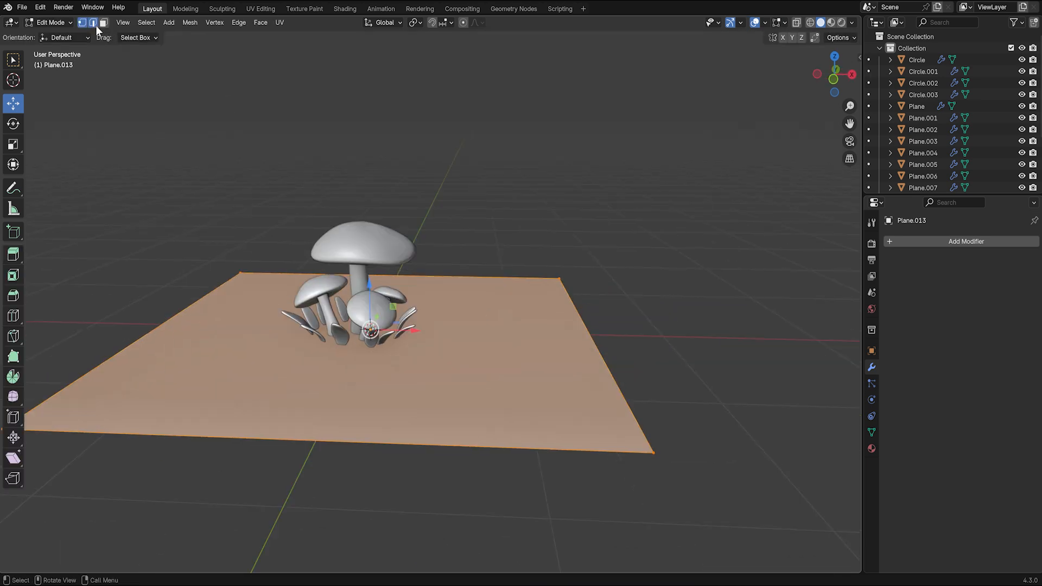
click(588, 333)
key(e)
key(z)
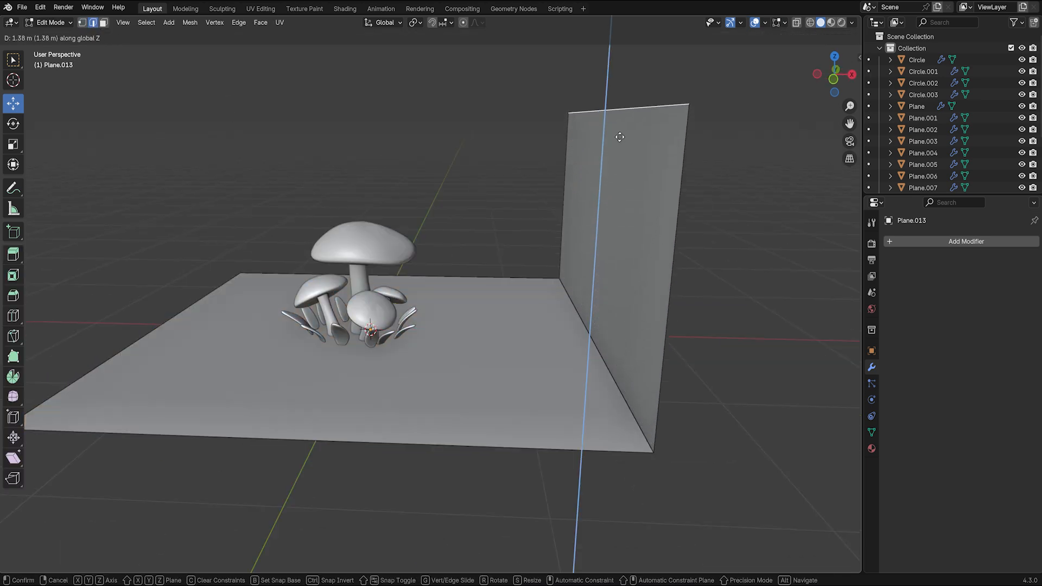
click(633, 95)
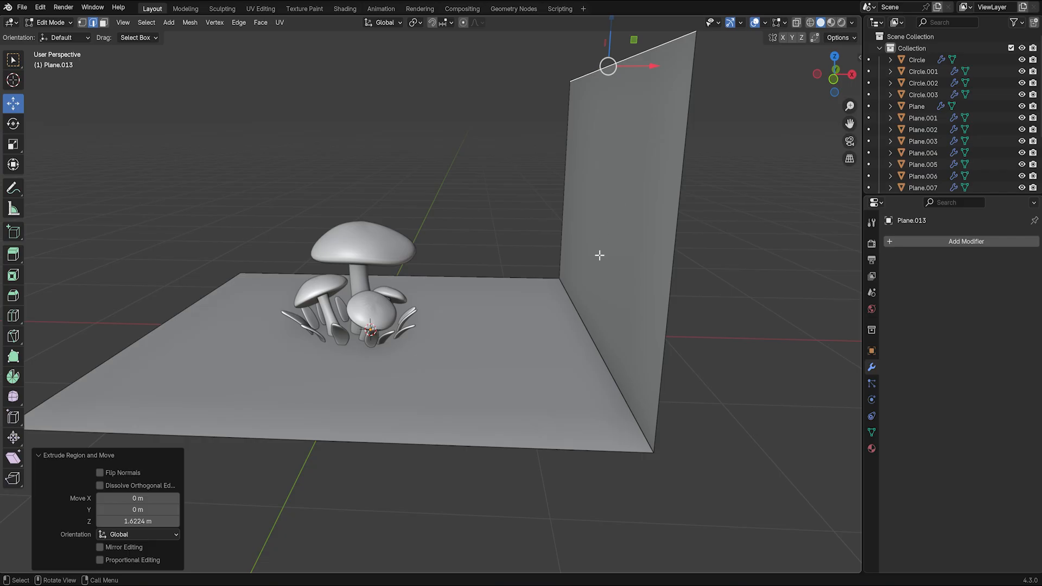
Step: Bevel the edge between floor and wall with 9 segments and an offset of about 0.27 m
click(588, 333)
key(ctrl+b)
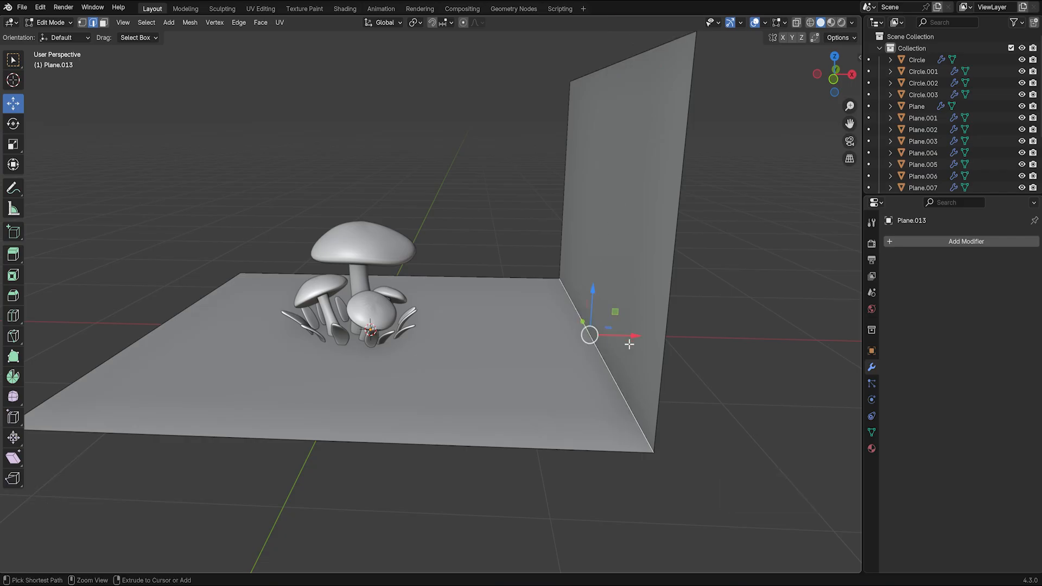
scroll(655, 359, up, 8)
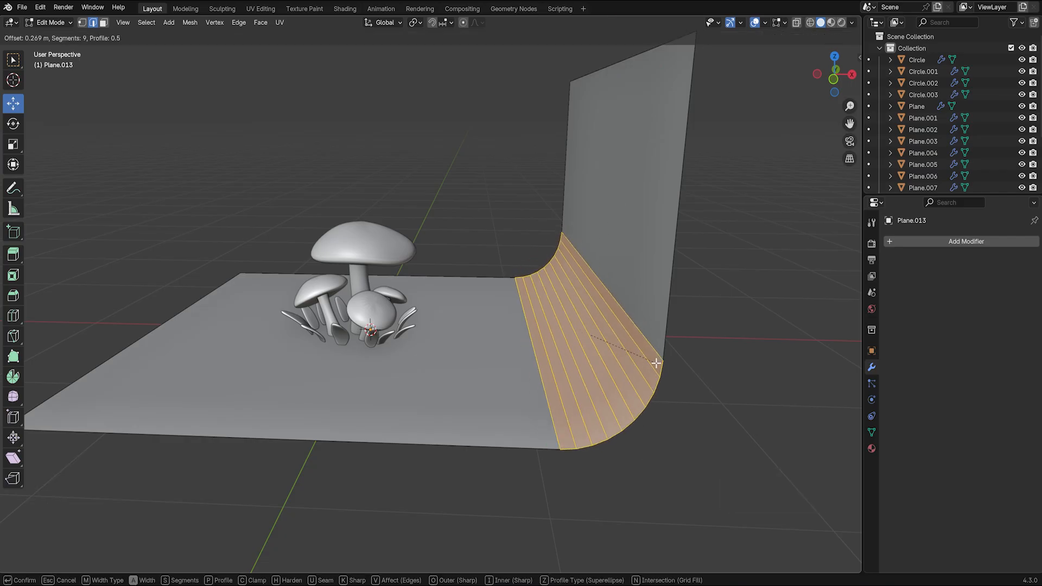
click(649, 362)
Step: Return to Object Mode and shade the curved backdrop smooth
middle_drag(648, 361, 520, 311)
key(Tab)
right_click(636, 314)
click(621, 314)
scroll(448, 301, up, 3)
Step: Switch to the Shading workspace and create a new material for the backdrop
click(350, 9)
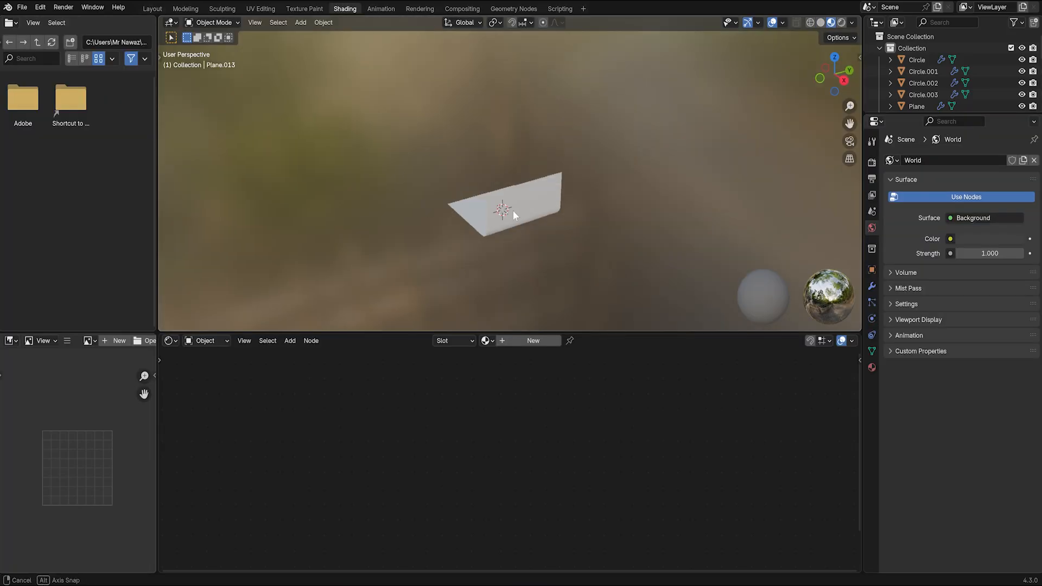
middle_drag(512, 211, 541, 211)
scroll(543, 212, up, 6)
mouse_move(561, 293)
middle_down()
mouse_move(567, 248)
mouse_move(519, 251)
middle_up()
scroll(519, 249, up, 3)
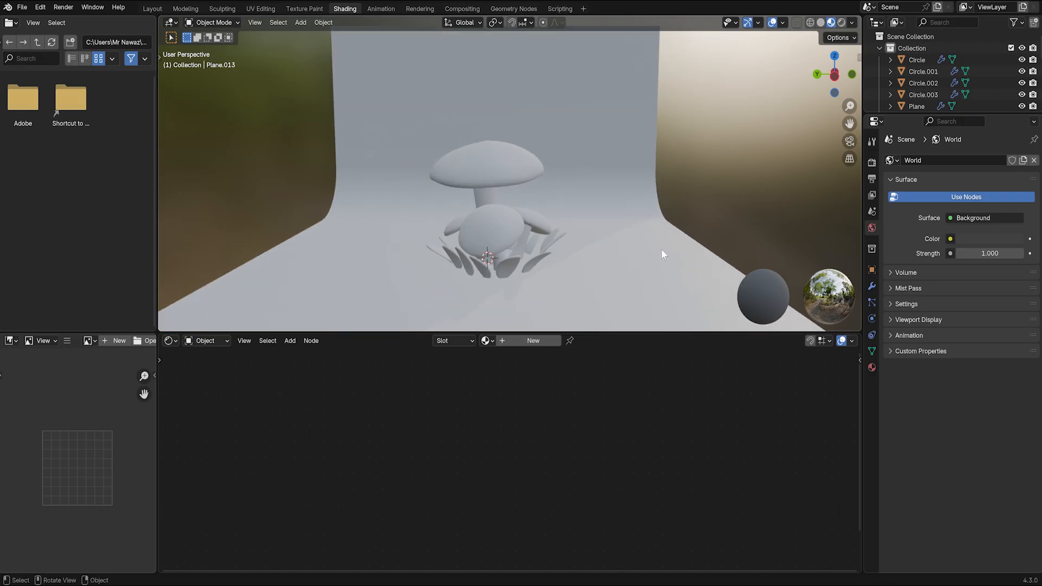
click(599, 239)
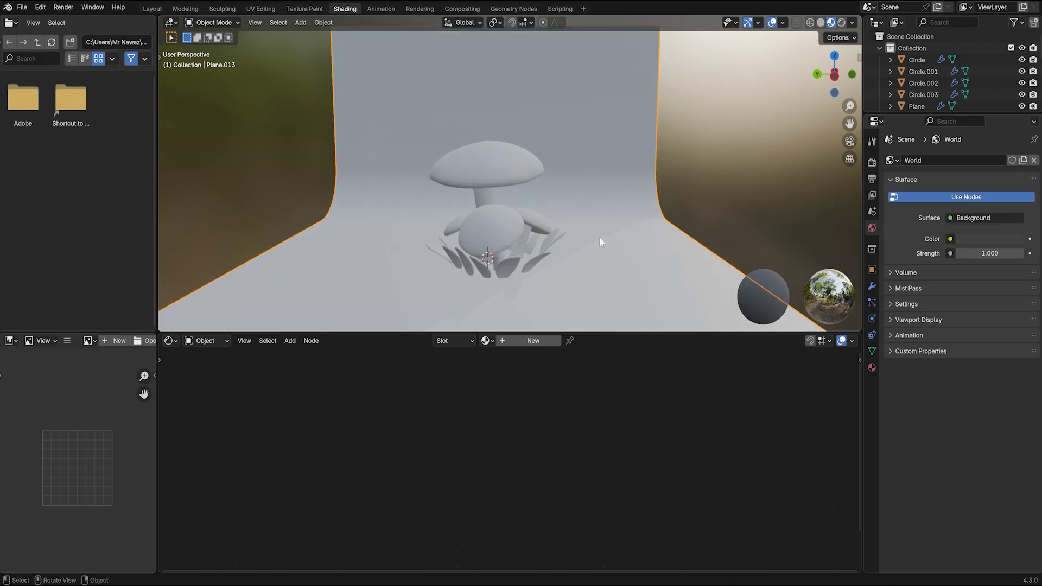
click(532, 340)
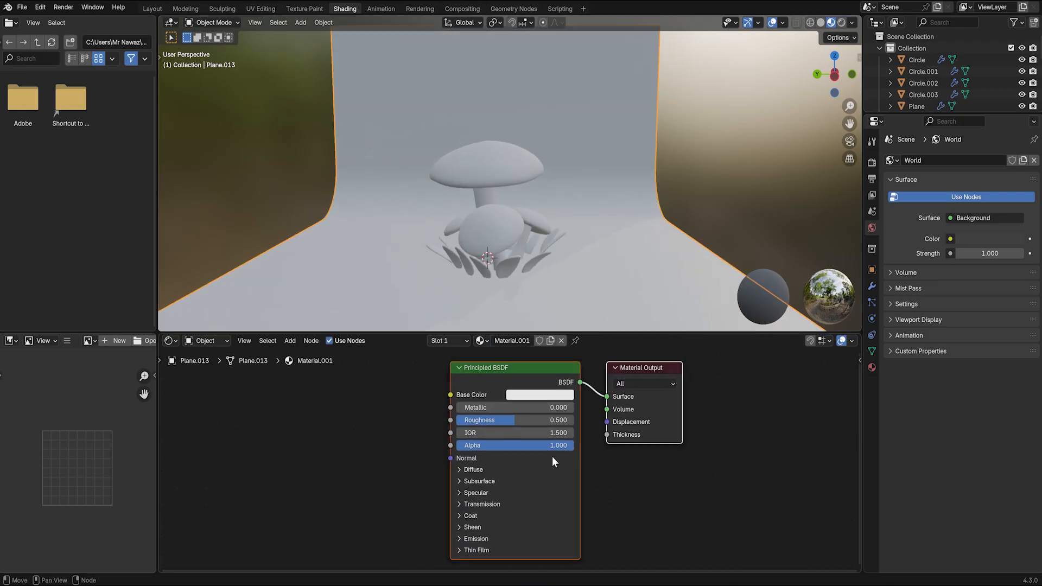
Step: Set the backdrop material's base color to cream #E7DDCF
scroll(489, 445, down, 2)
click(529, 405)
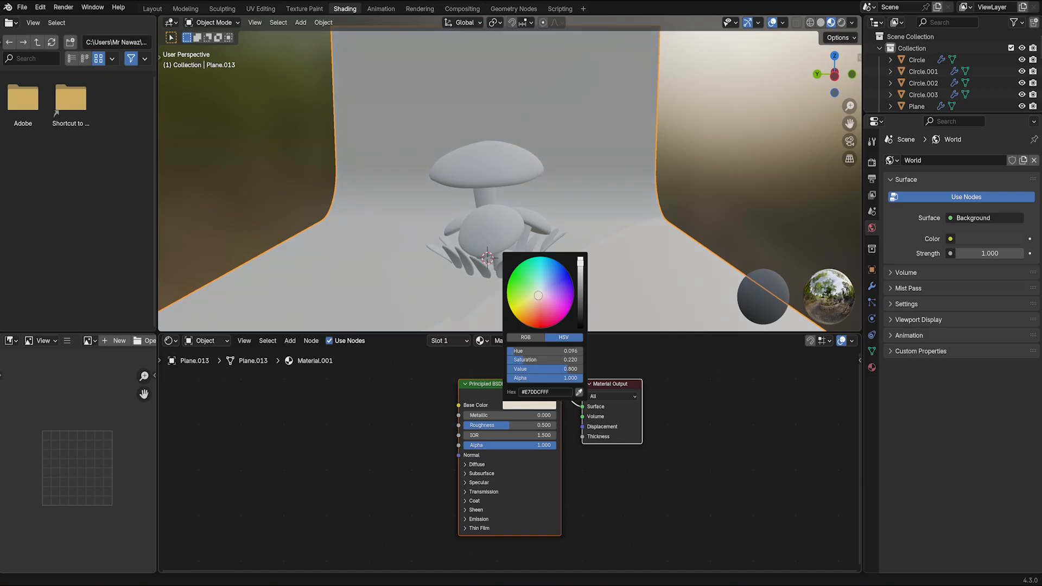
middle_drag(619, 304, 585, 251)
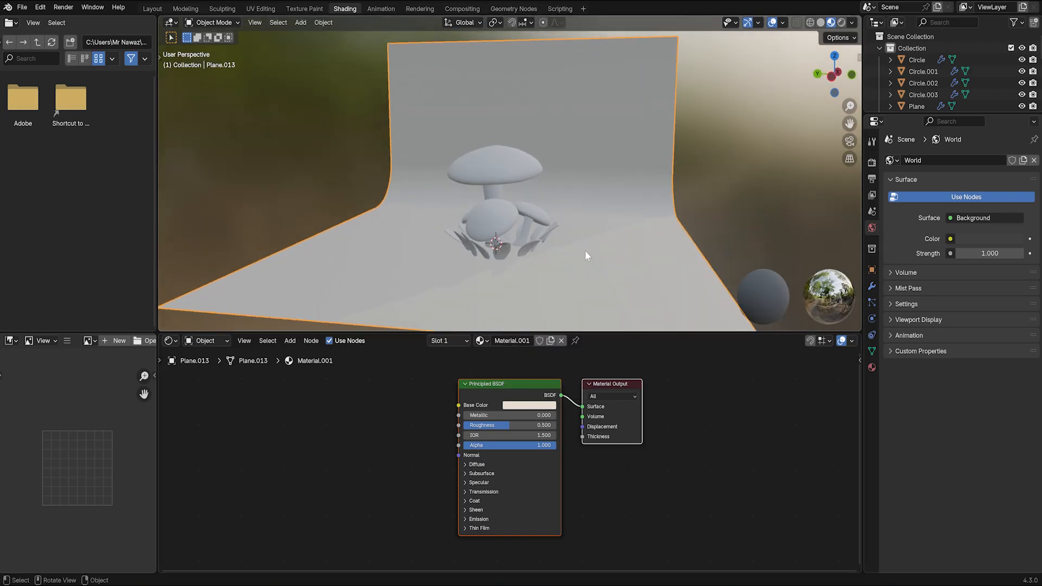
Step: Create a new material for front leaf Plane.003 and give it a green base color
click(500, 250)
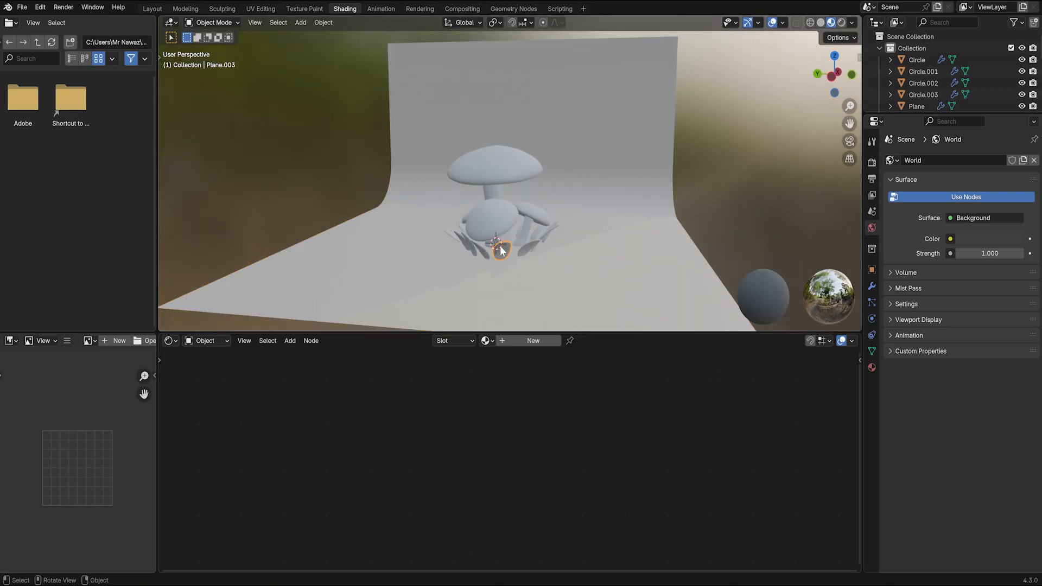
click(525, 344)
click(534, 405)
drag(518, 288, 510, 286)
click(487, 281)
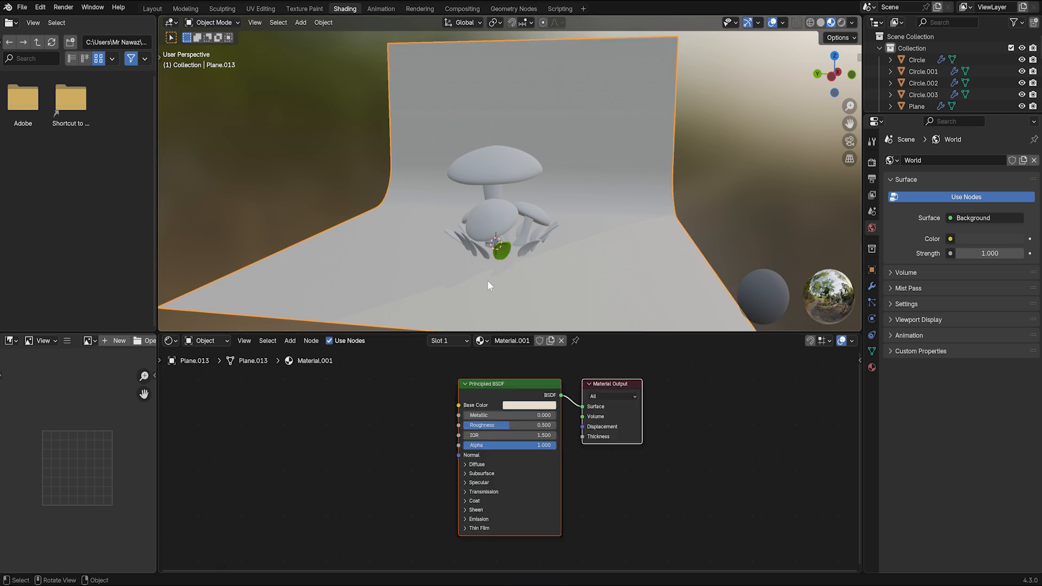
Step: Adjust the base color of leaf Plane.003 to green #7CD327
scroll(483, 243, up, 6)
click(502, 255)
click(534, 404)
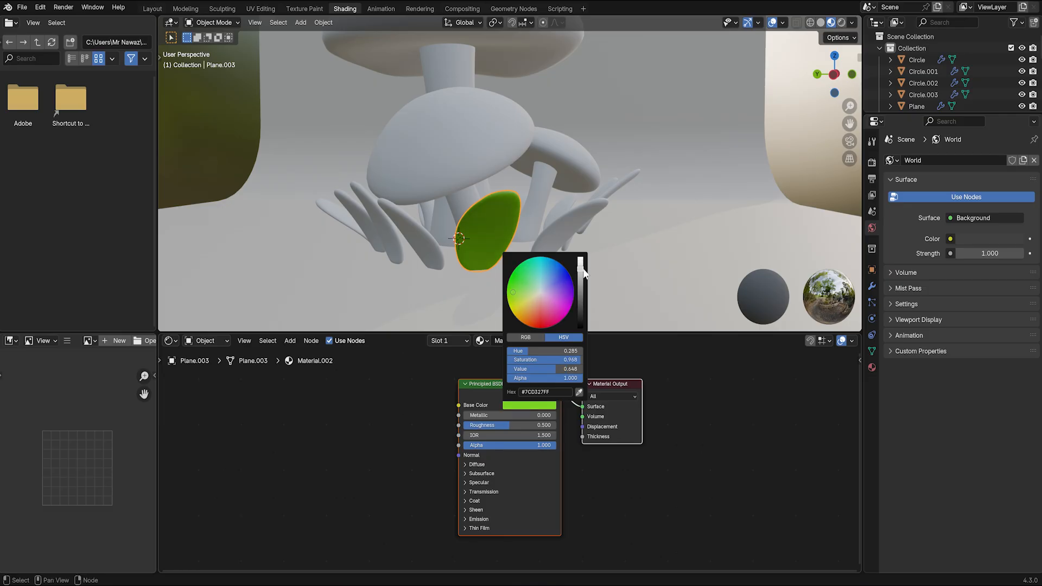
click(656, 260)
Step: Select all the leaves with Plane.003 as the active one and link its green material to them
scroll(555, 228, down, 4)
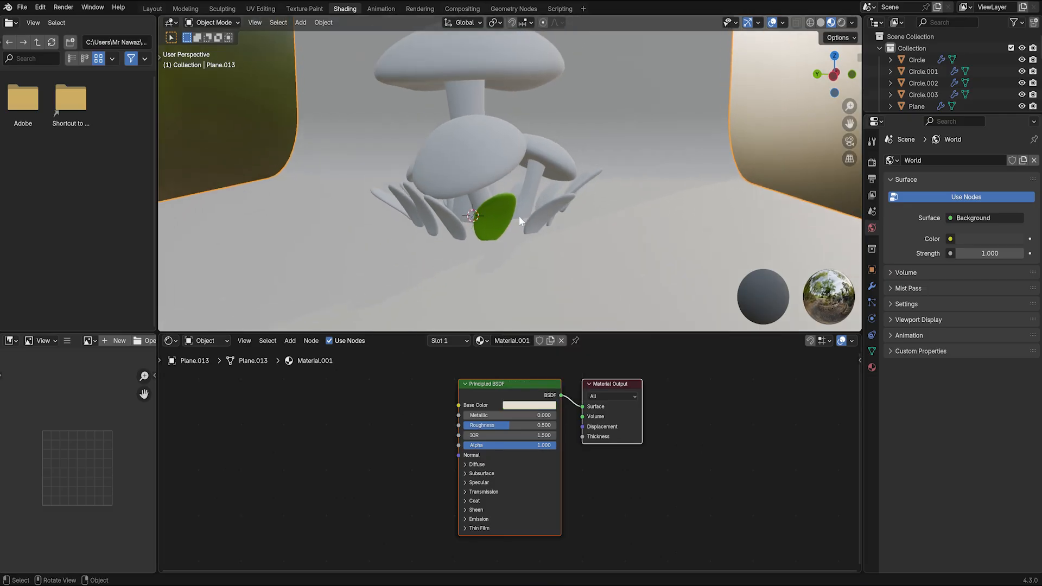
click(534, 215)
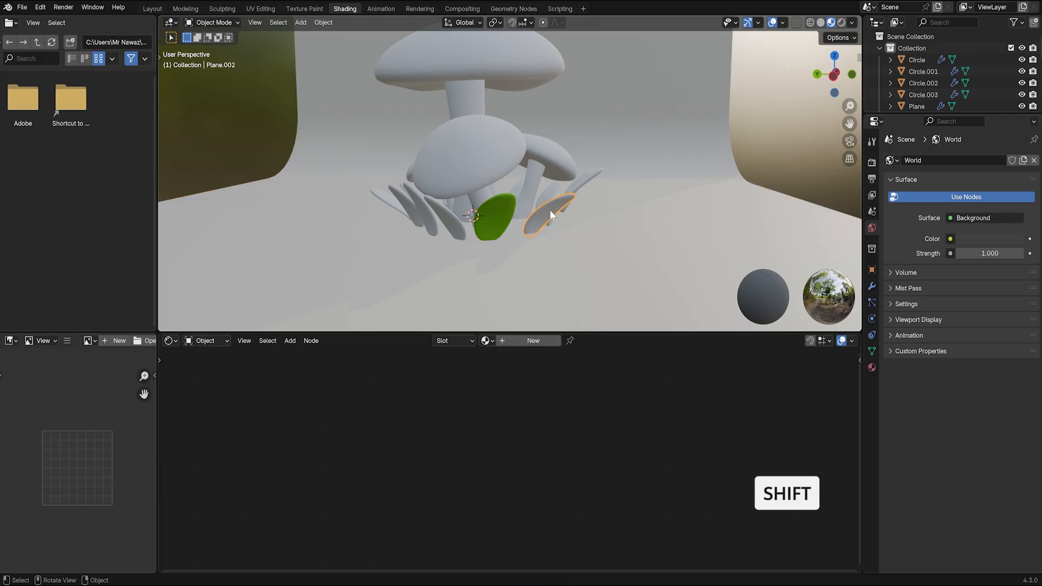
middle_drag(549, 210, 490, 213)
shift+click(574, 212)
middle_drag(574, 213, 508, 226)
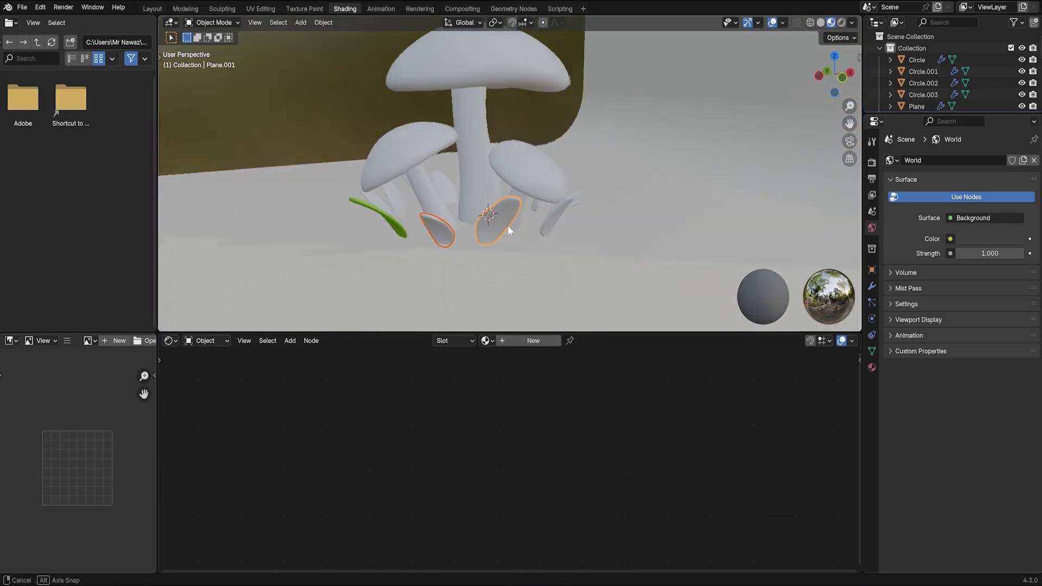
shift+click(520, 225)
middle_drag(597, 233, 523, 239)
shift+click(557, 241)
shift+click(379, 251)
middle_drag(634, 190, 428, 275)
shift+click(534, 271)
middle_drag(428, 274, 418, 217)
shift+click(479, 267)
shift+click(441, 269)
scroll(467, 192, down, 1)
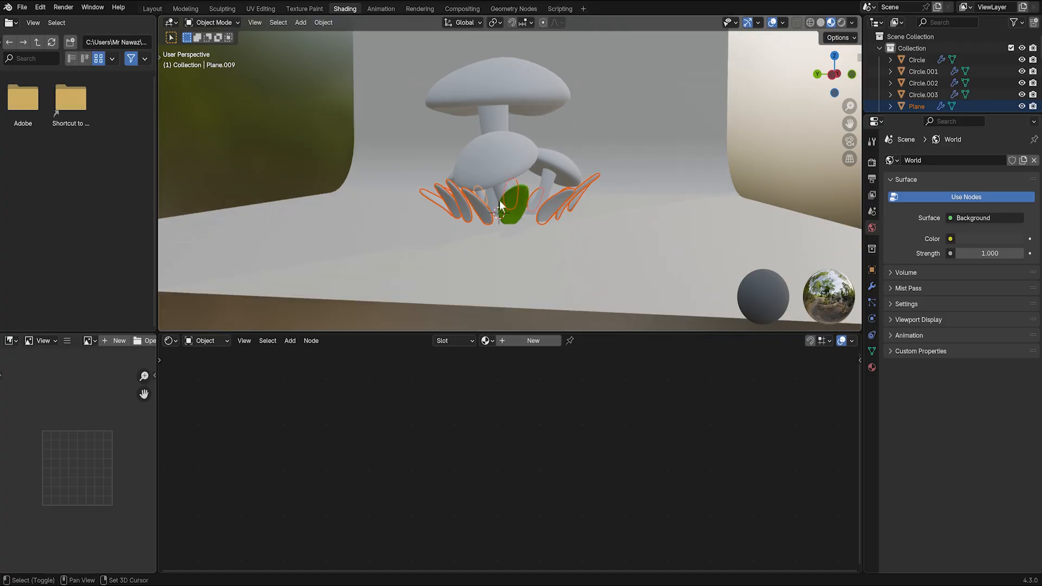
shift+click(511, 216)
scroll(509, 221, up, 2)
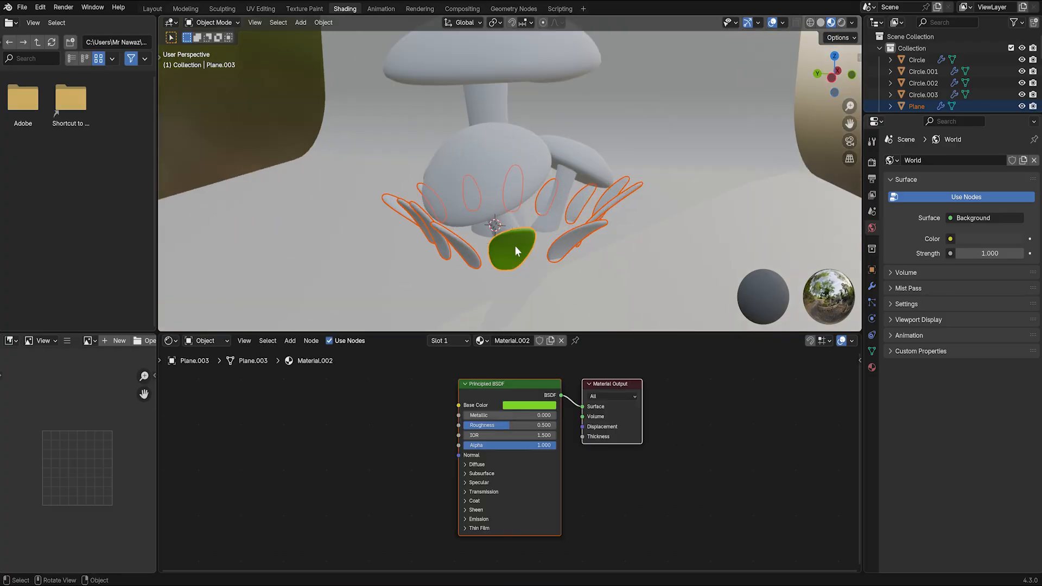
key(ctrl+l)
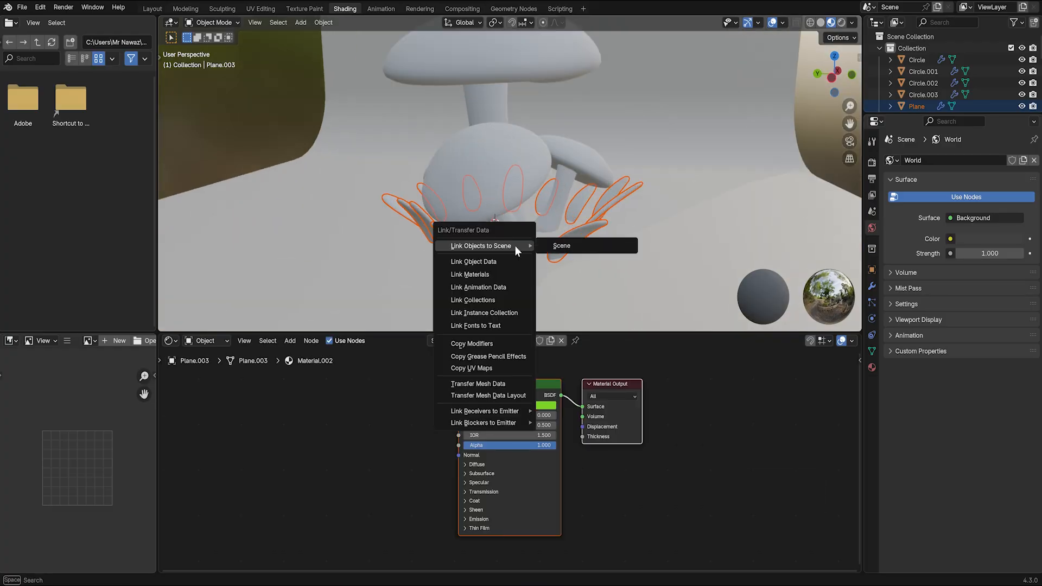
click(489, 276)
Step: Create a new material for the large mushroom with an orange base color and a roughness of 0.4
mouse_move(510, 253)
middle_down()
mouse_move(494, 245)
mouse_move(523, 237)
middle_up()
scroll(544, 242, down, 5)
click(575, 145)
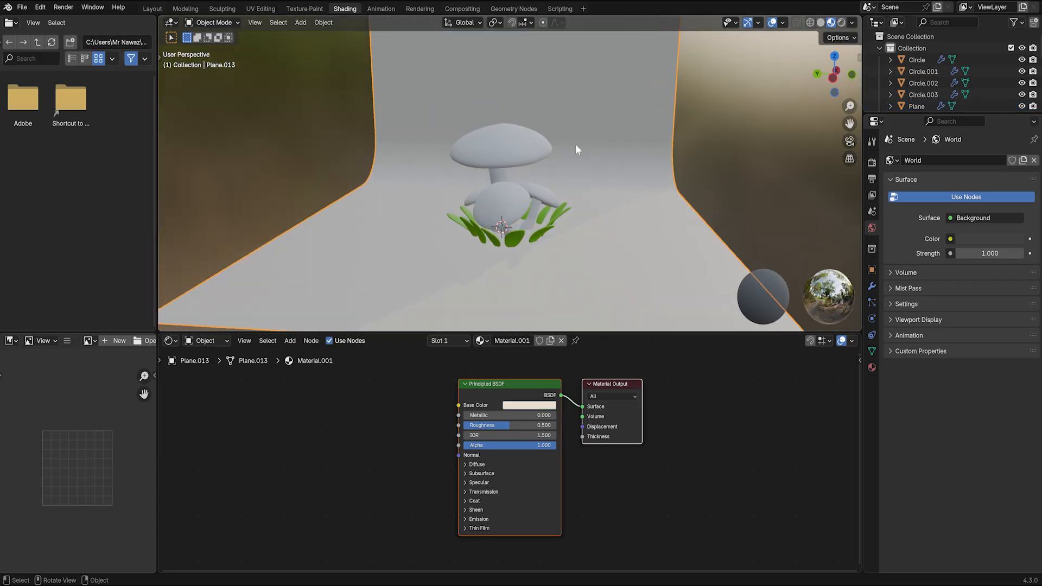
click(510, 149)
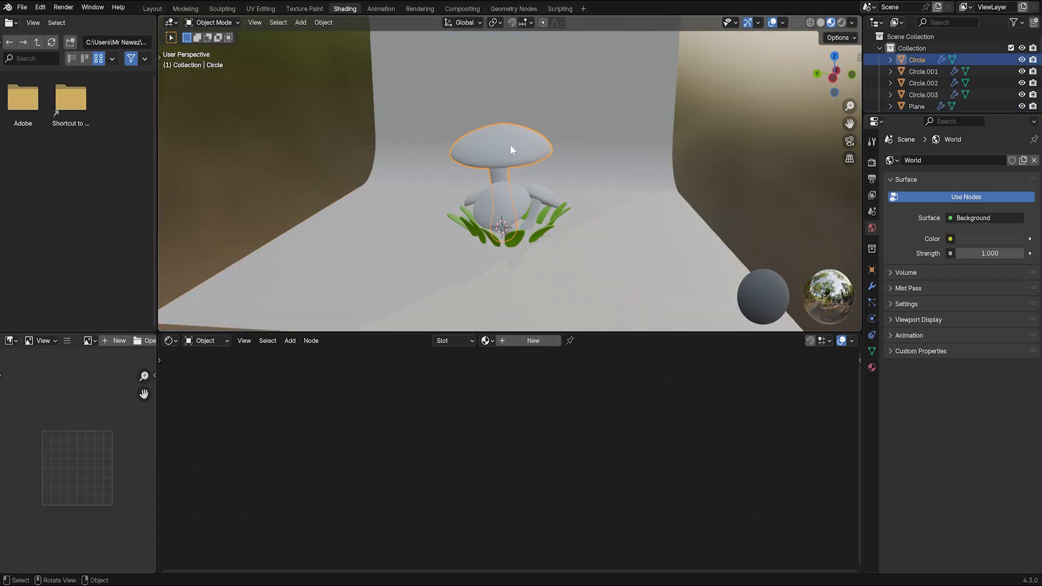
click(521, 340)
click(529, 404)
click(529, 316)
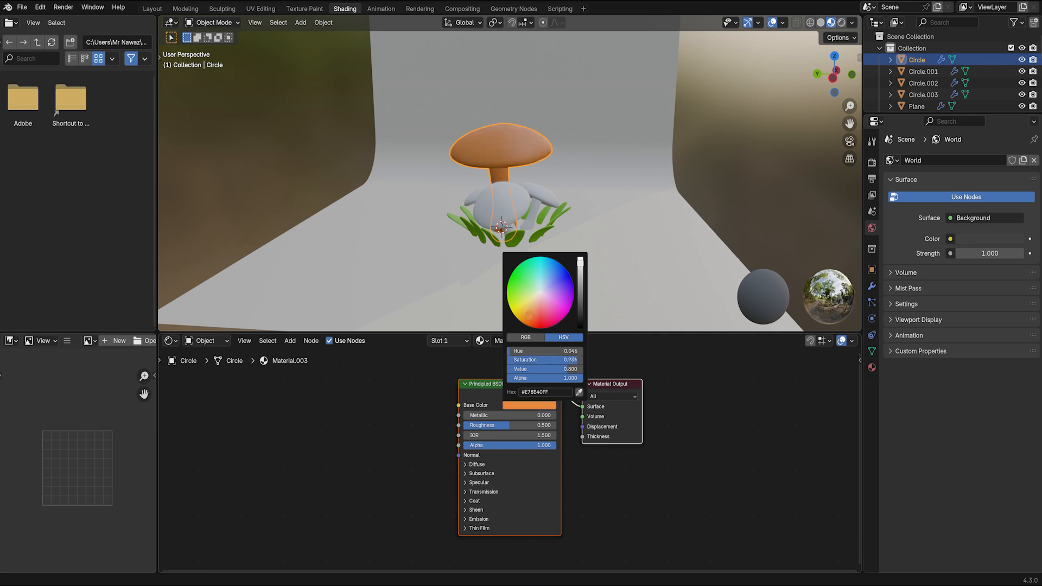
drag(529, 315, 528, 316)
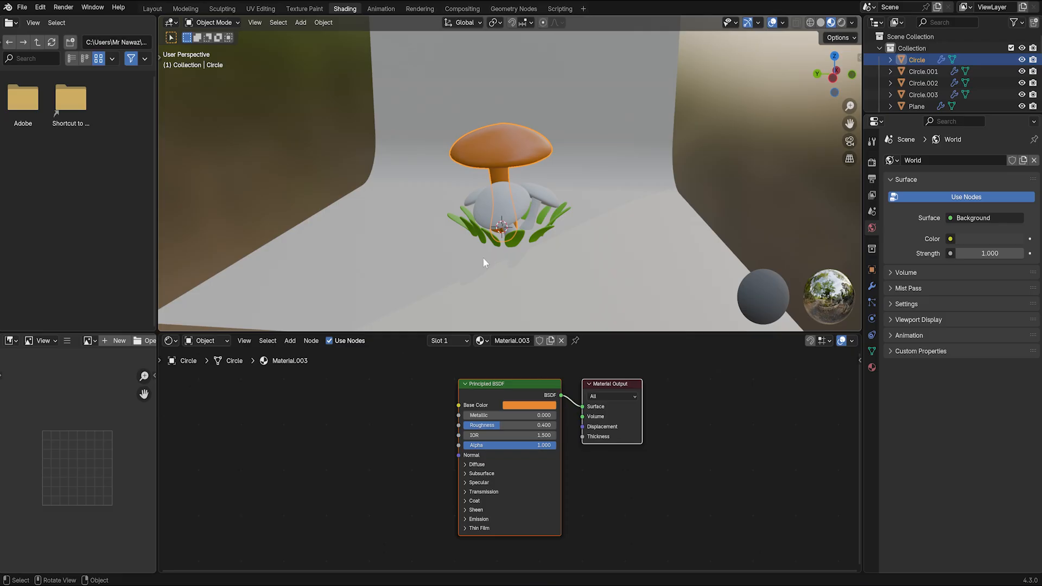
Step: Add a second material slot to the large mushroom and assign it to the stem's geometry
key(Tab)
scroll(494, 165, up, 3)
key(l)
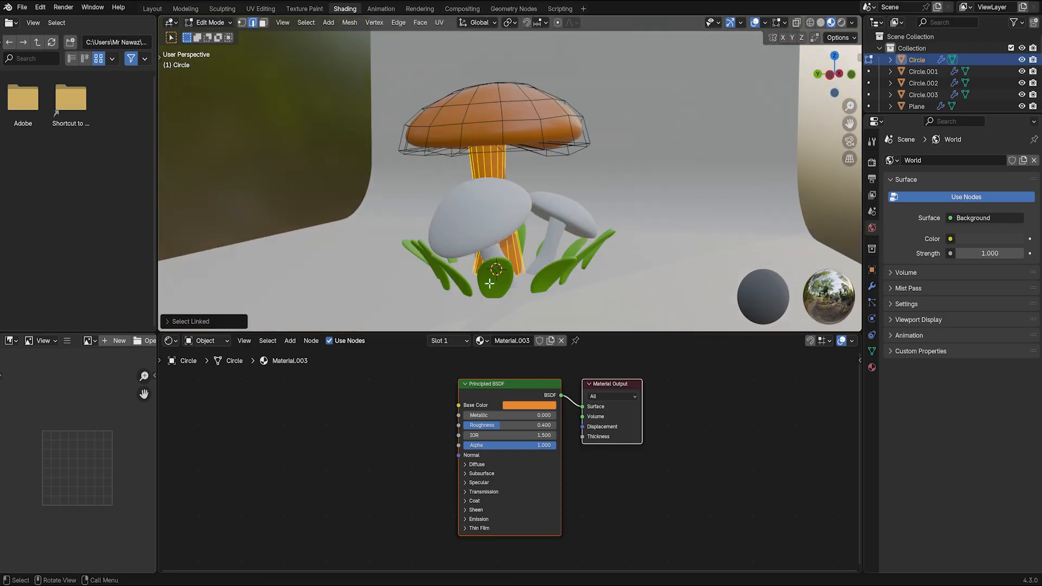
click(462, 342)
click(507, 365)
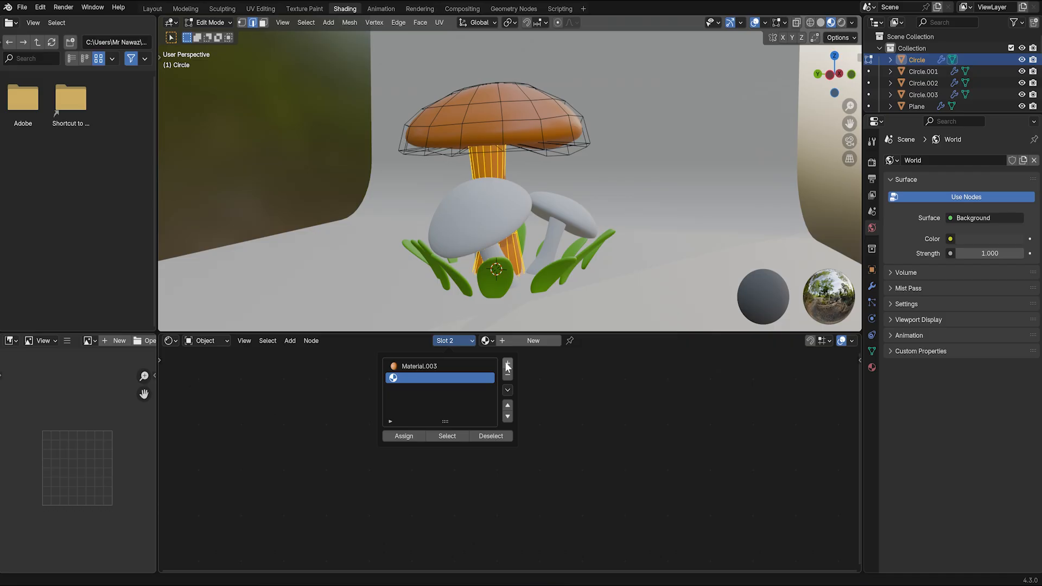
click(401, 436)
Step: Create a new material in the stem's slot and give it a light beige base color
click(534, 341)
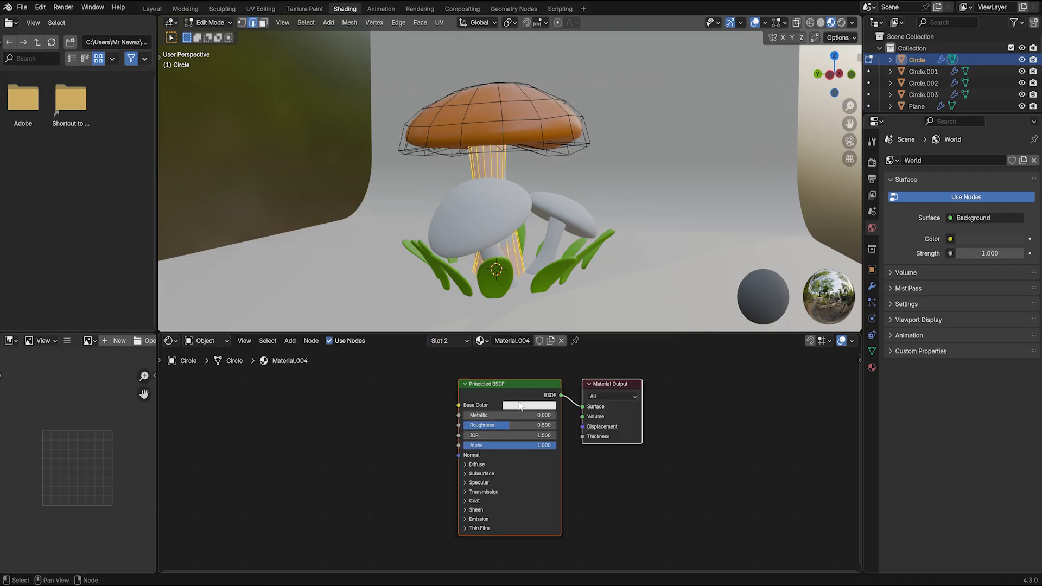
click(522, 405)
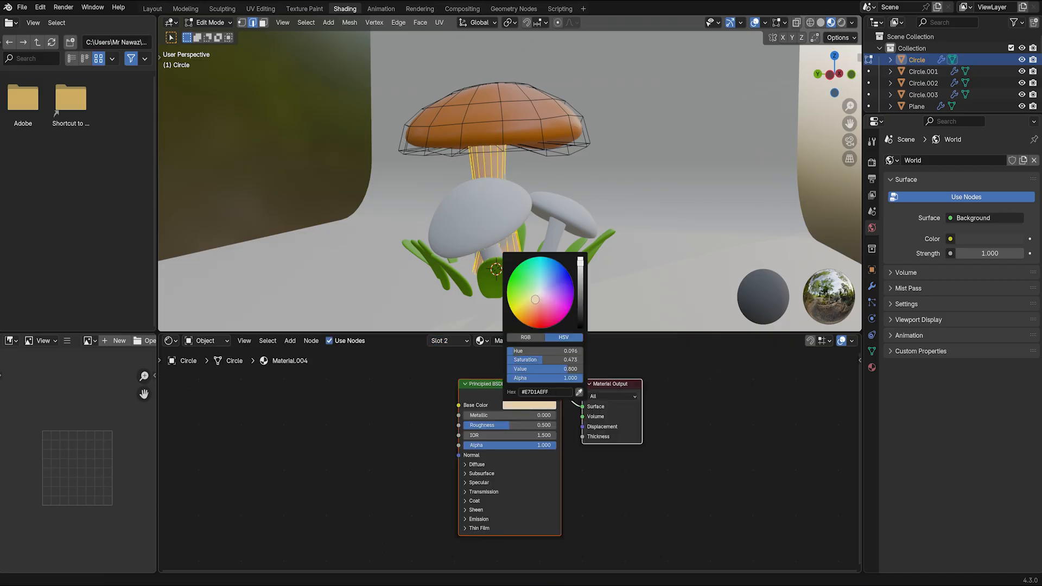
click(624, 229)
key(Tab)
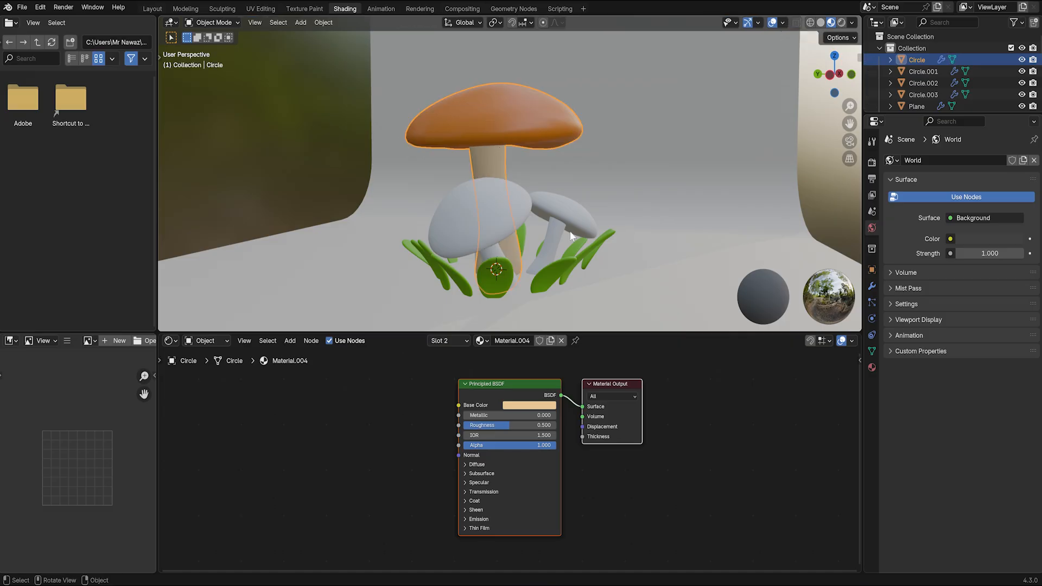
Step: Select the three small mushrooms with the large one as the active object and link its materials to them
middle_drag(572, 234, 444, 224)
click(553, 223)
shift+click(439, 235)
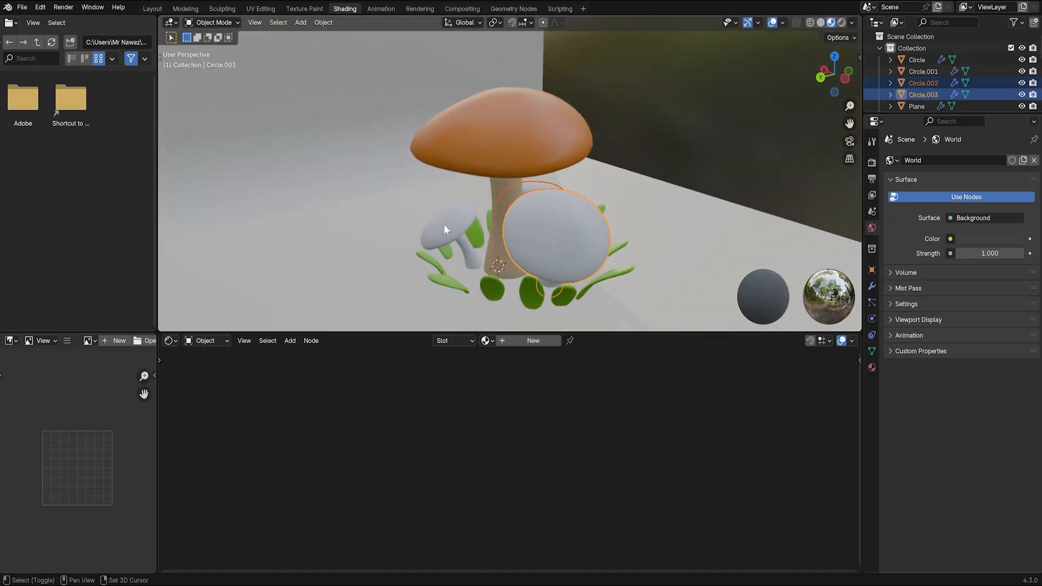
shift+click(443, 224)
shift+click(510, 145)
key(ctrl+l)
click(510, 144)
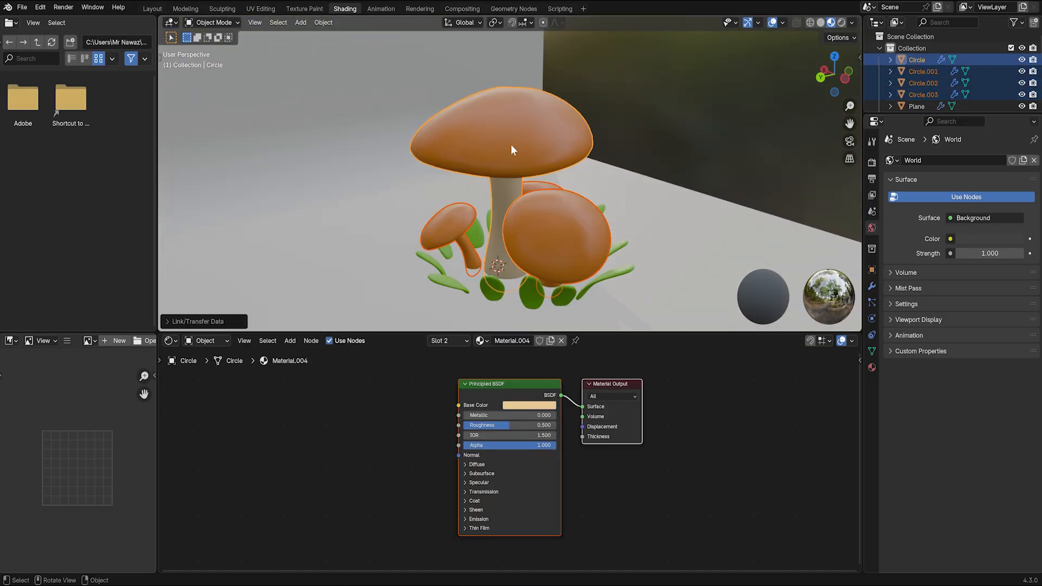
Step: Assign the beige Material.004 to the stems of the three small mushrooms, and select the backdrop
key(Tab)
middle_drag(510, 162, 489, 213)
key(l)
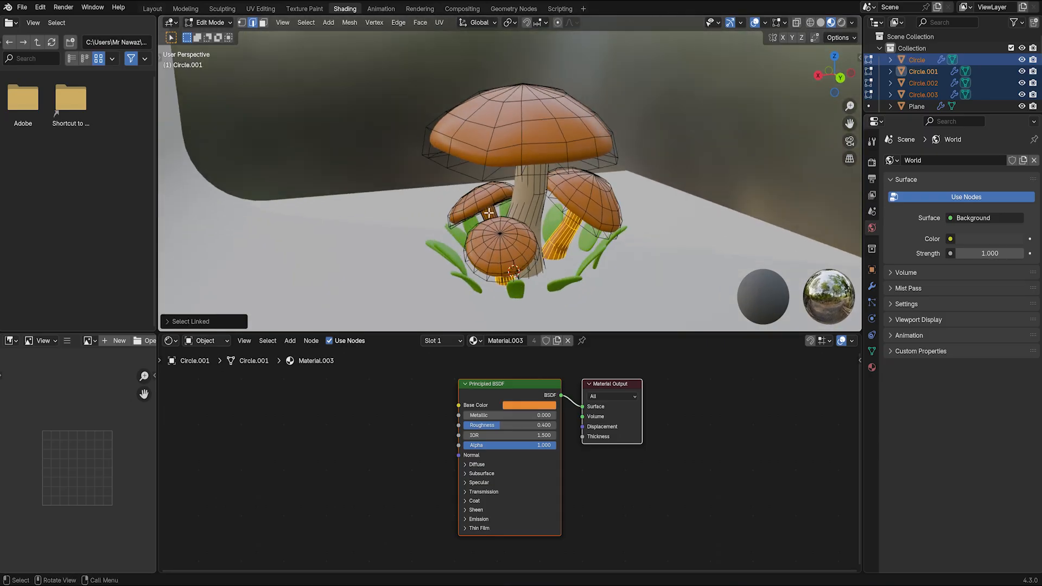
click(458, 340)
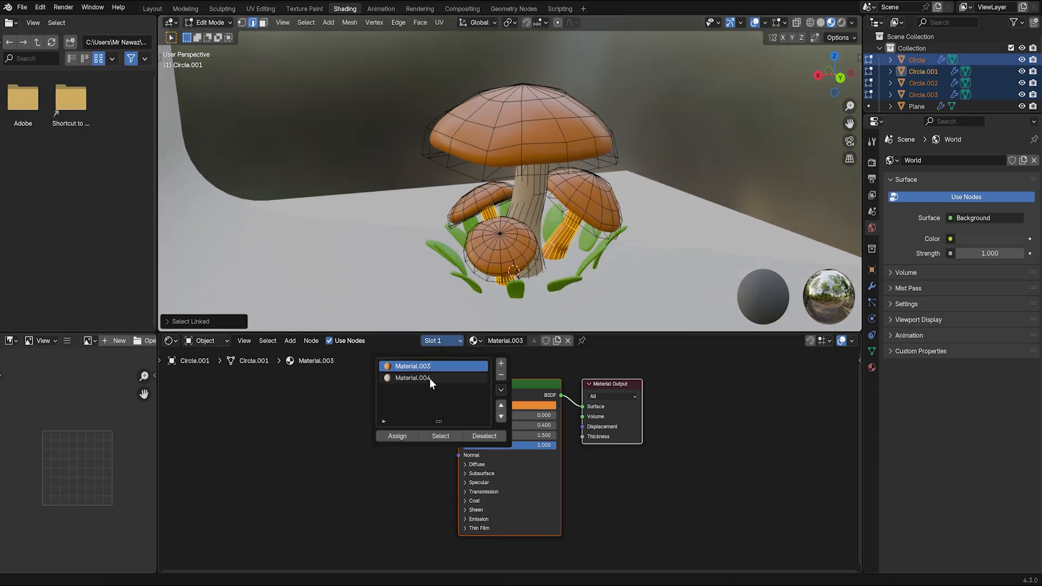
click(397, 437)
key(Tab)
mouse_move(423, 206)
middle_down()
mouse_move(366, 183)
mouse_move(565, 213)
mouse_move(401, 179)
middle_up()
click(401, 179)
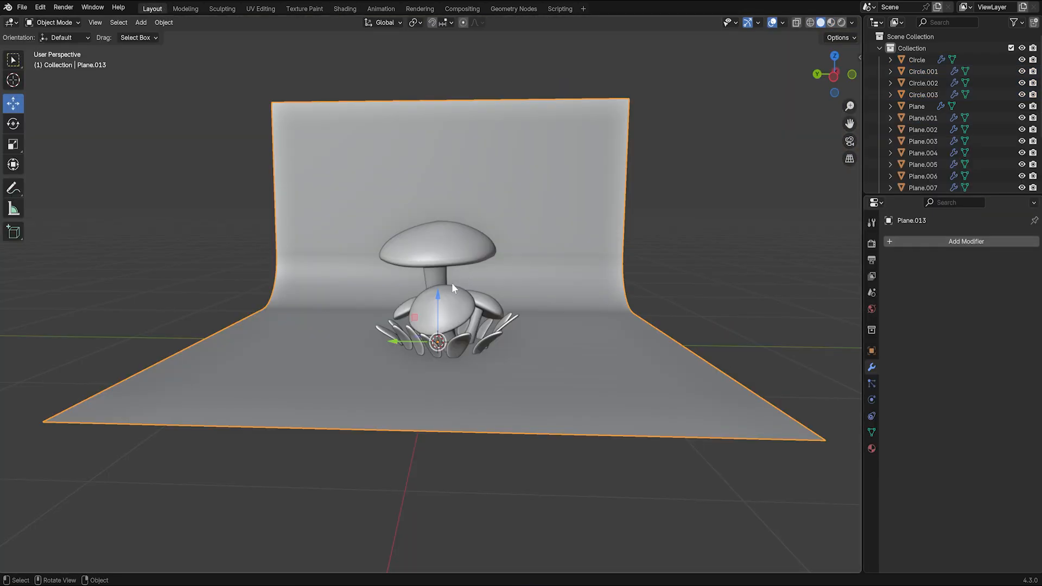
Step: Add a camera, make it the active scene camera and look through it
key(shift+a)
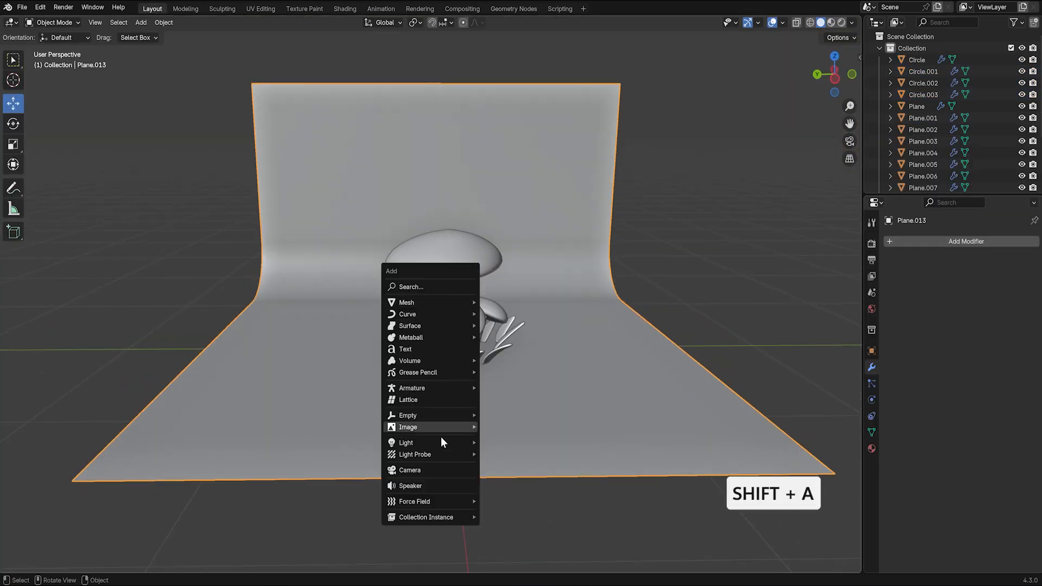
click(438, 469)
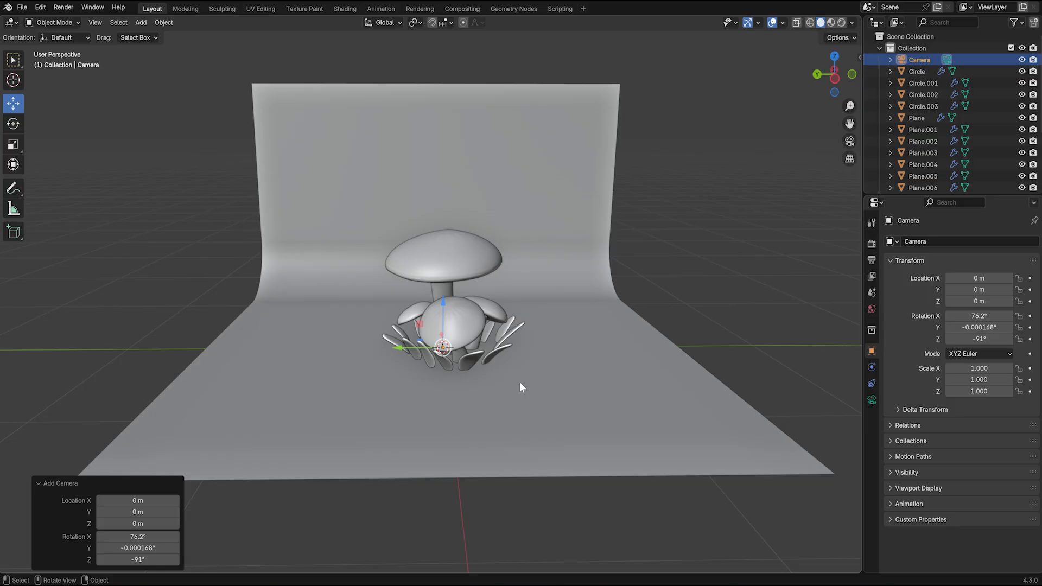
middle_drag(519, 385, 452, 335)
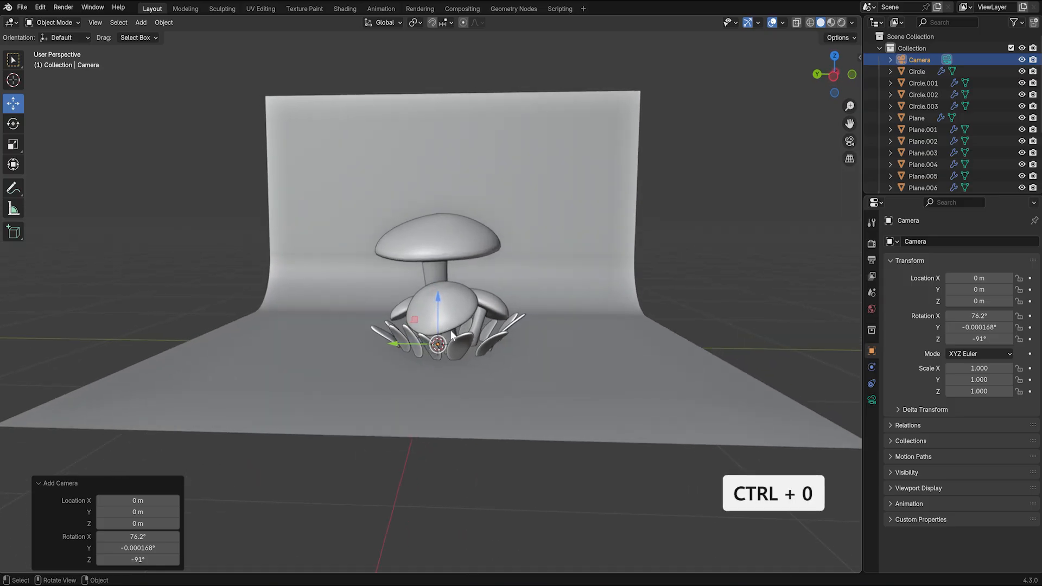
key(ctrl+KP_0)
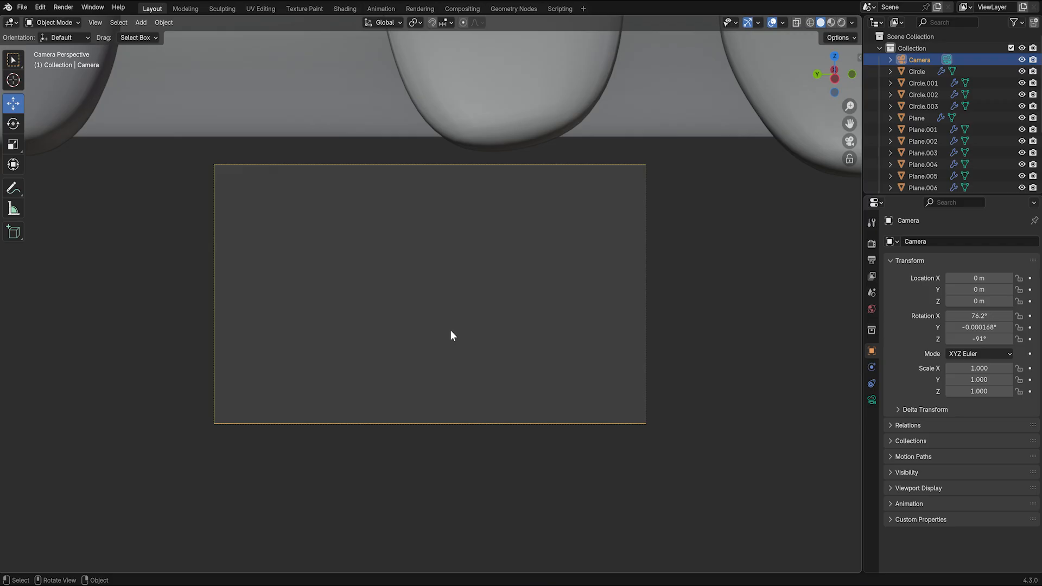
Step: Lock the camera to the view, frame the mushroom cluster in the middle of the shot and release the lock
key(n)
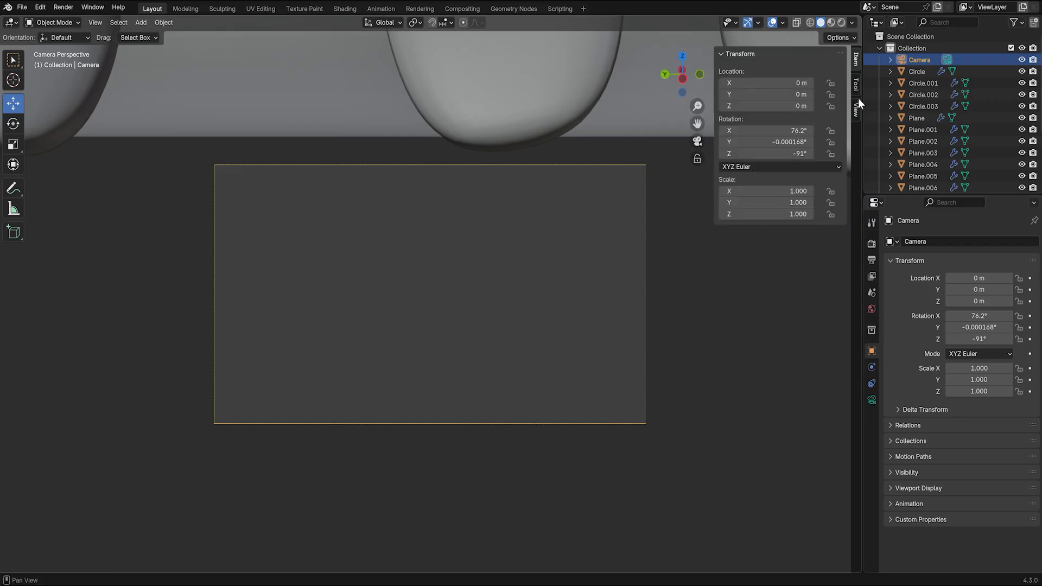
click(856, 109)
click(774, 212)
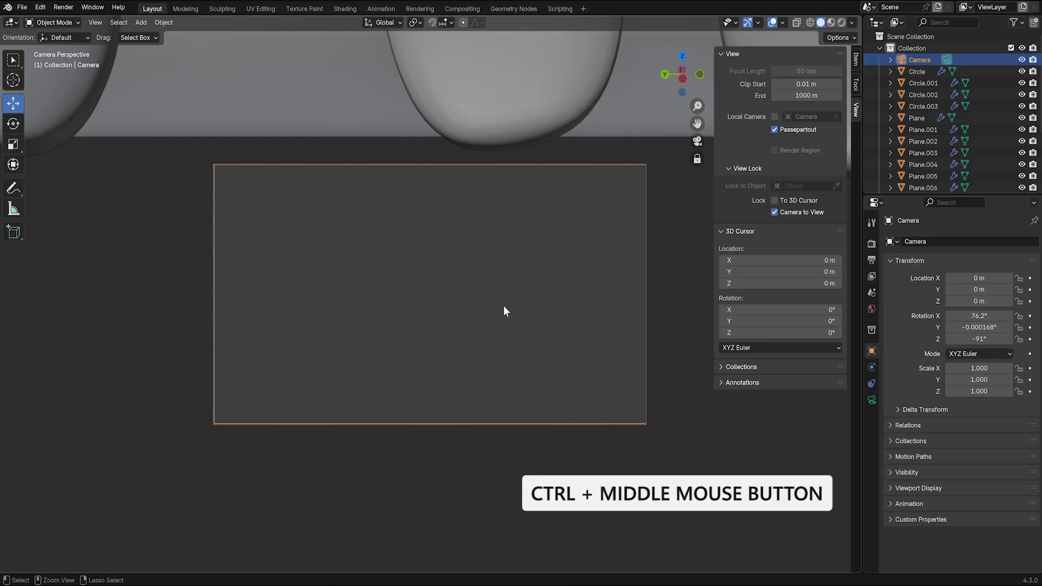
ctrl+middle_drag(505, 309, 447, 319)
click(455, 334)
key(alt+a)
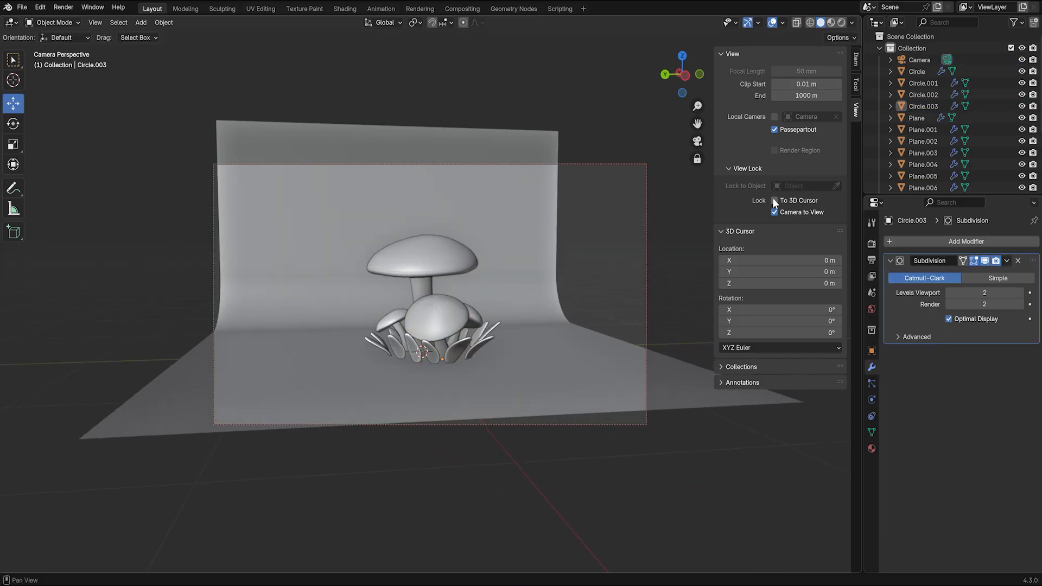
click(774, 211)
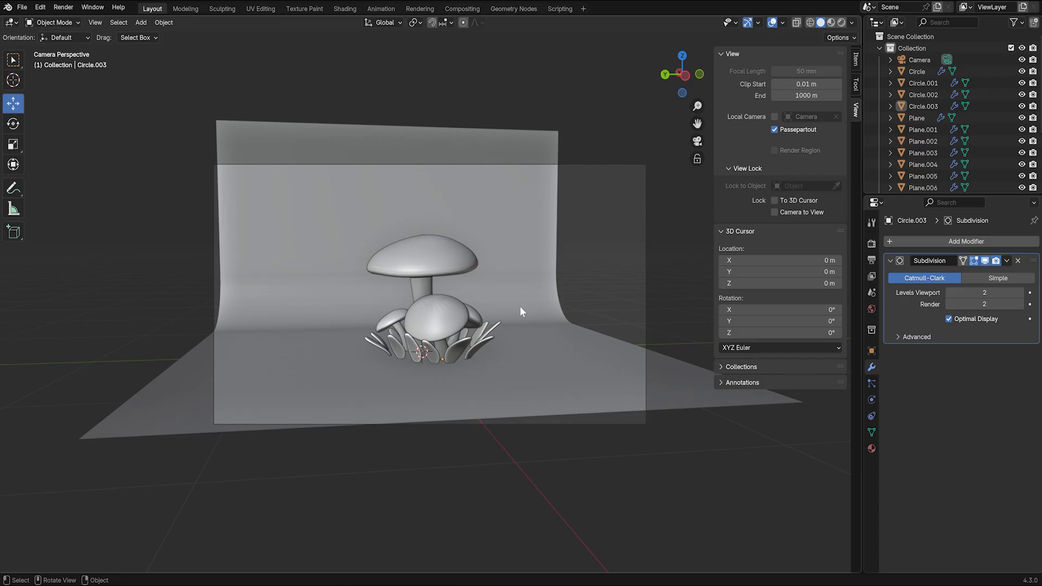
Step: Scale the backdrop up by about 1.29 and shift it along the Y axis so it fills the camera frame
click(663, 385)
key(s)
click(631, 400)
scroll(378, 357, down, 4)
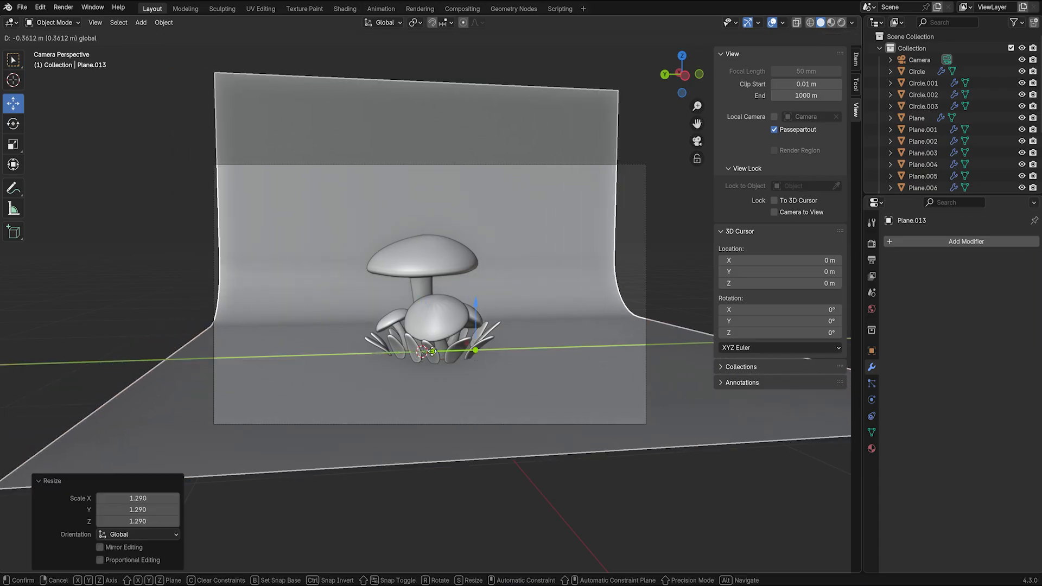
middle_drag(554, 372, 469, 334)
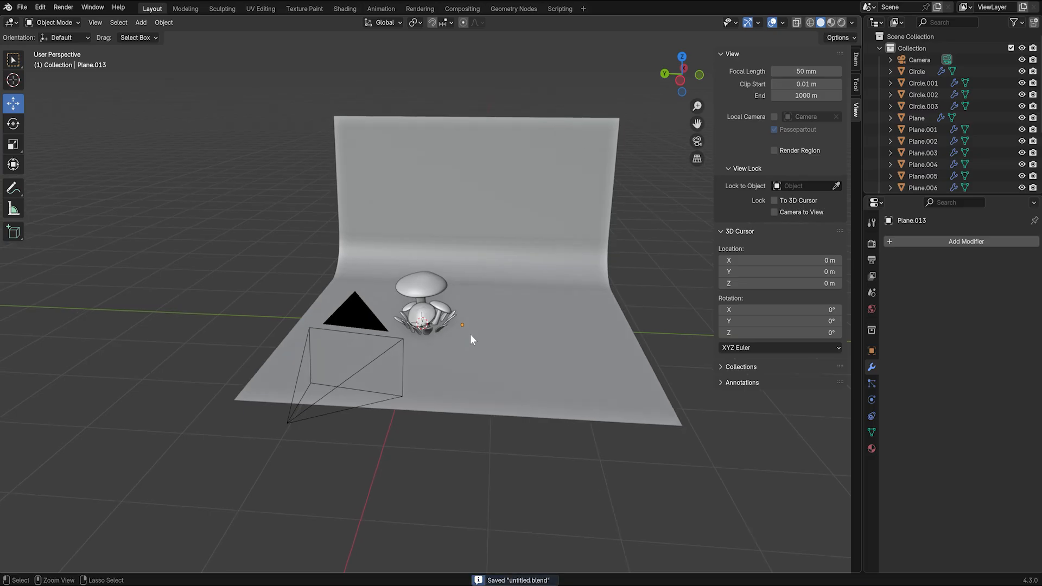
Step: Split the 3D viewport in two and show the camera view with rendered shading in one of them
scroll(470, 334, up, 2)
drag(861, 19, 437, 328)
key(KP_0)
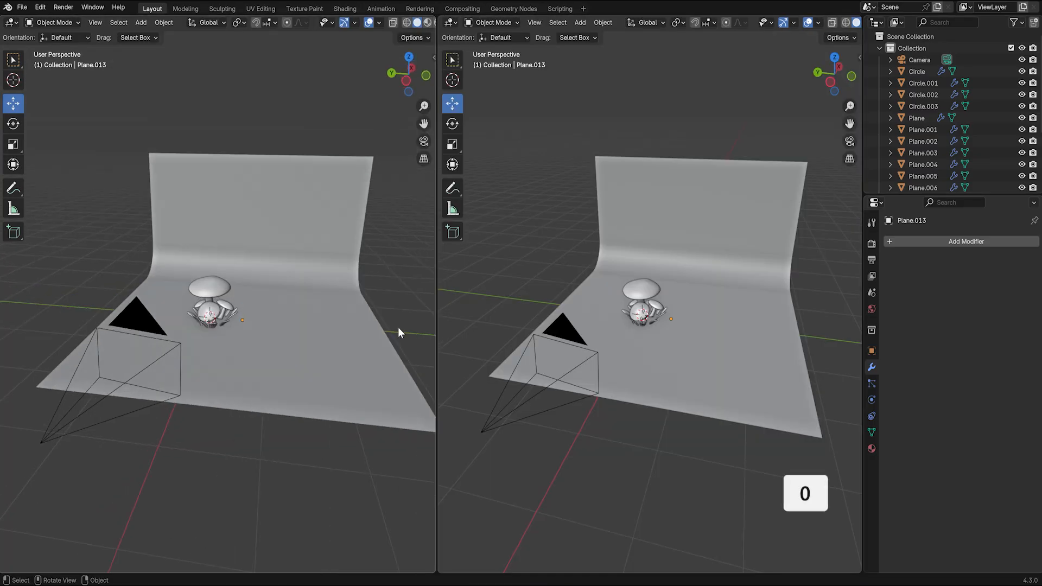
key(Home)
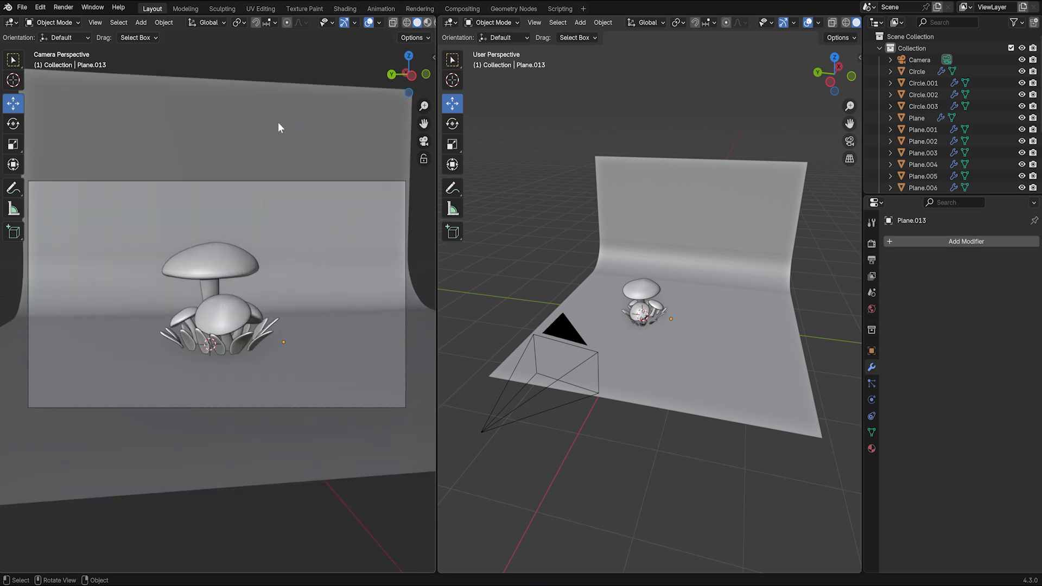
scroll(372, 25, down, 2)
click(416, 22)
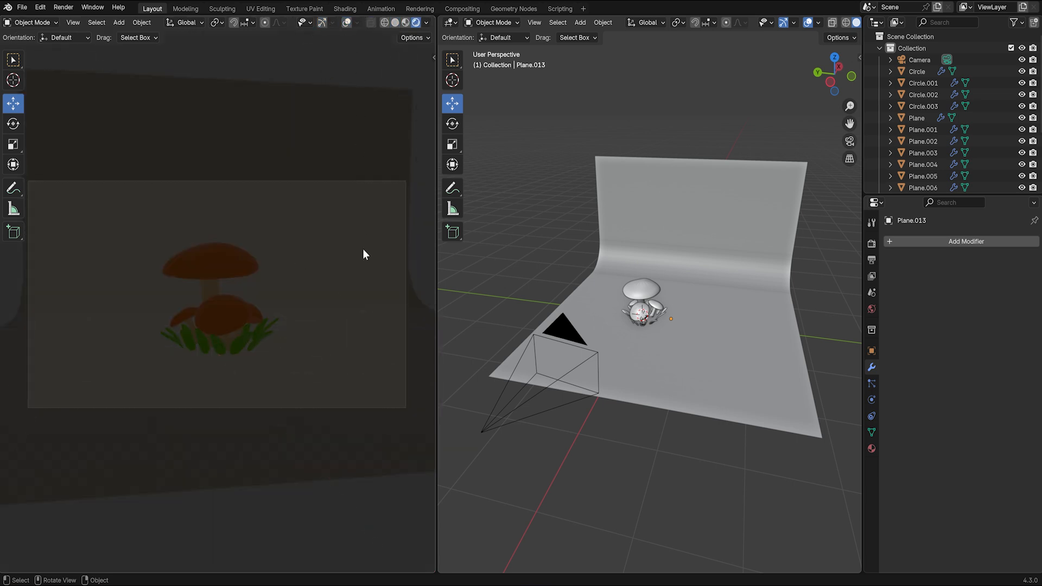
Step: Set the render engine to Cycles with GPU Compute as the device
click(871, 245)
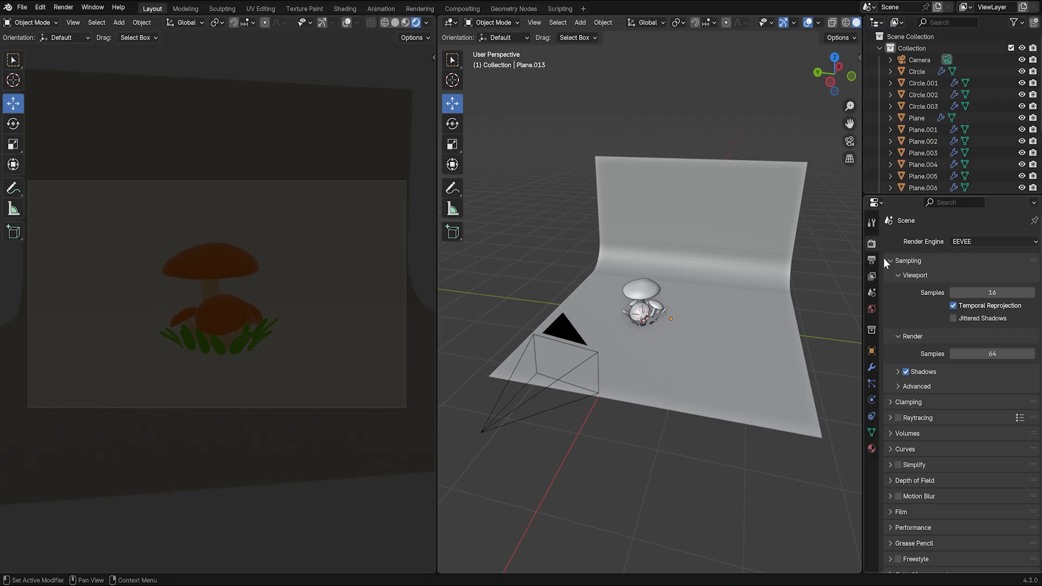
click(971, 241)
click(973, 282)
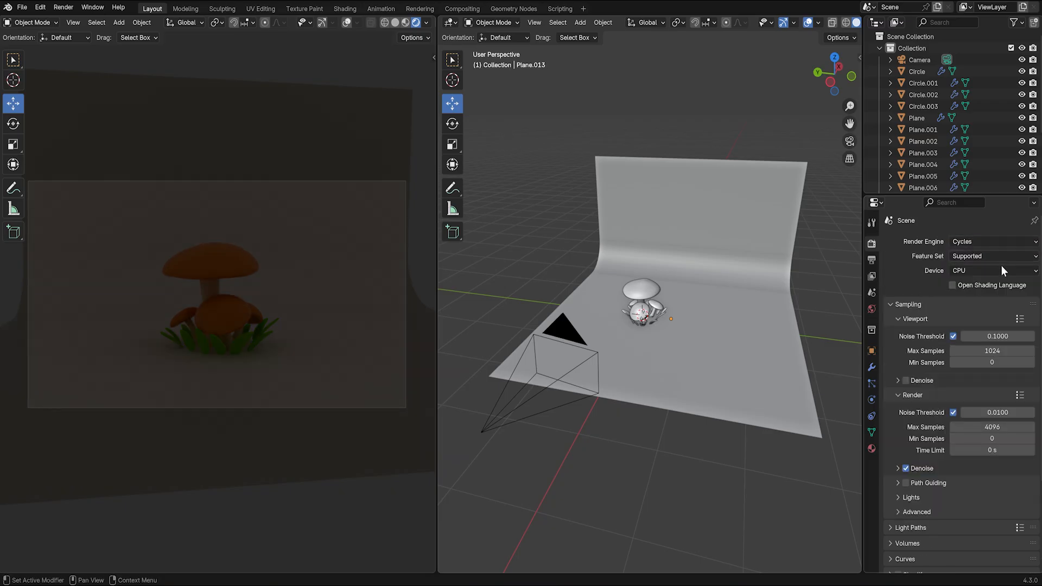
click(1001, 270)
click(990, 294)
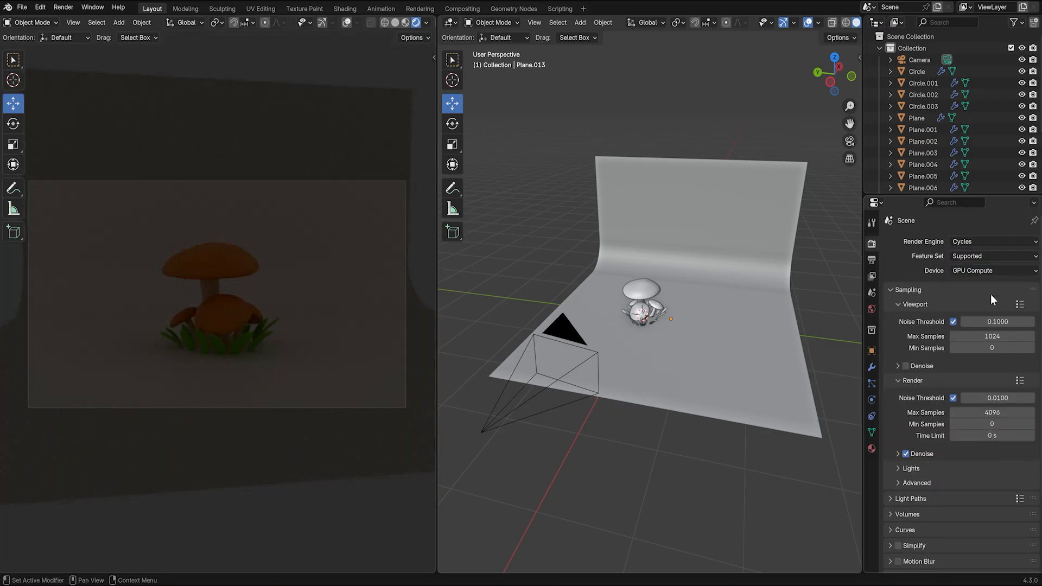
Step: Set the color management look to Medium High Contrast
scroll(990, 294, down, 4)
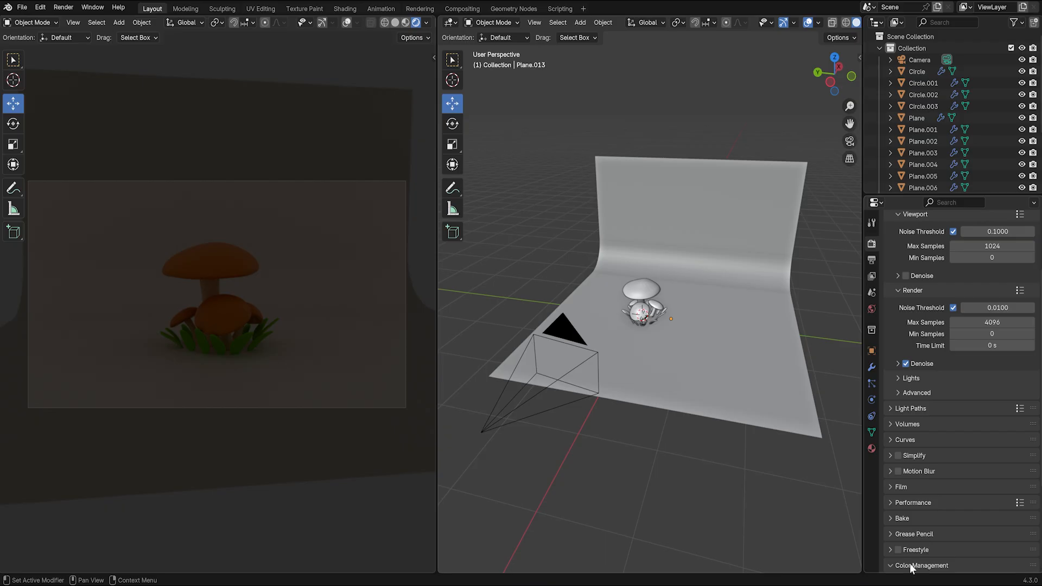
scroll(939, 465, down, 6)
click(983, 474)
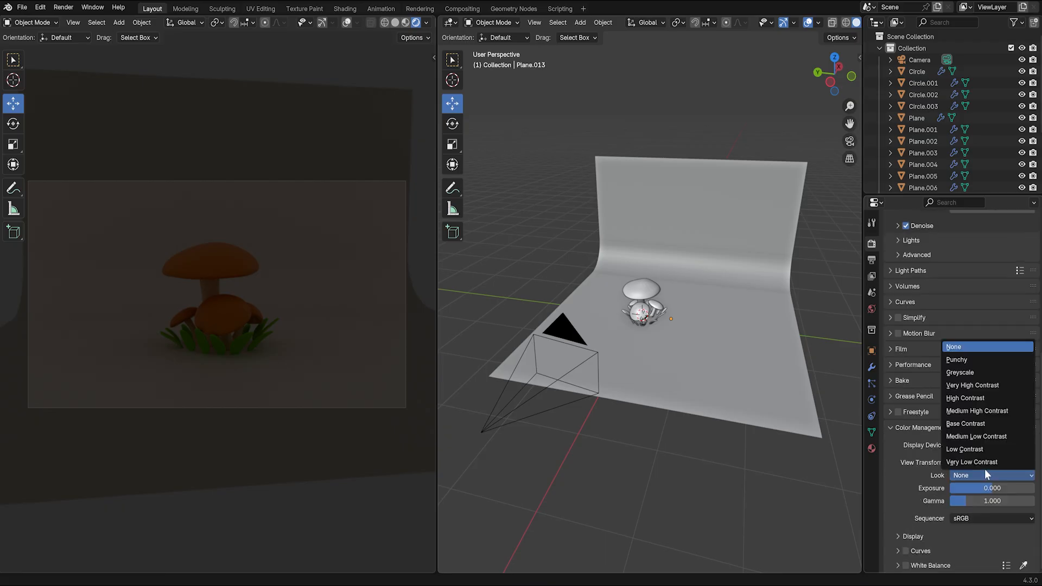
click(988, 412)
Step: Widen the working viewport, add an area light and raise it along the Z axis above the mushrooms
drag(436, 284, 370, 267)
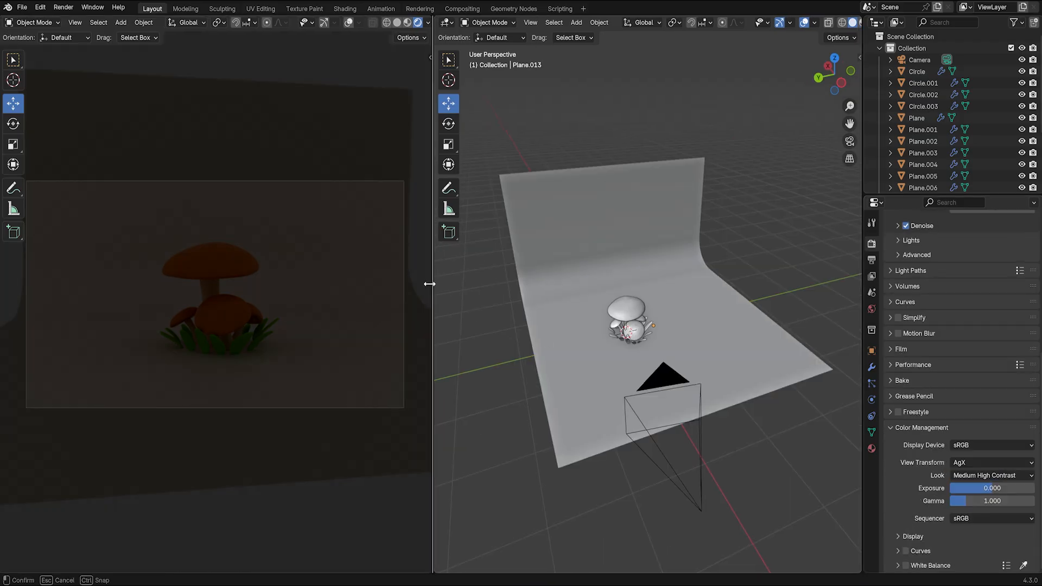
scroll(238, 317, down, 1)
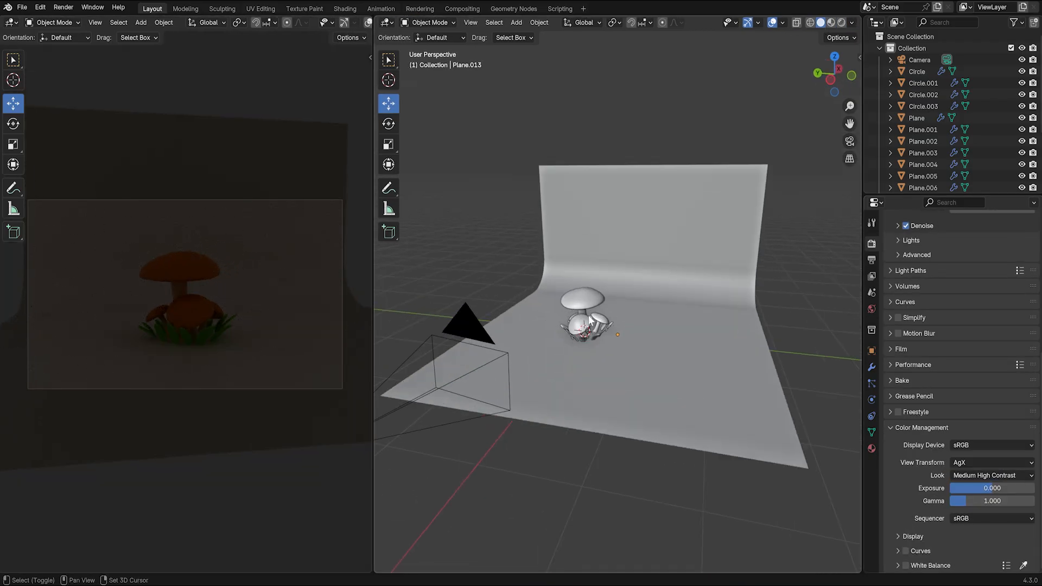
key(shift+a)
mouse_move(575, 281)
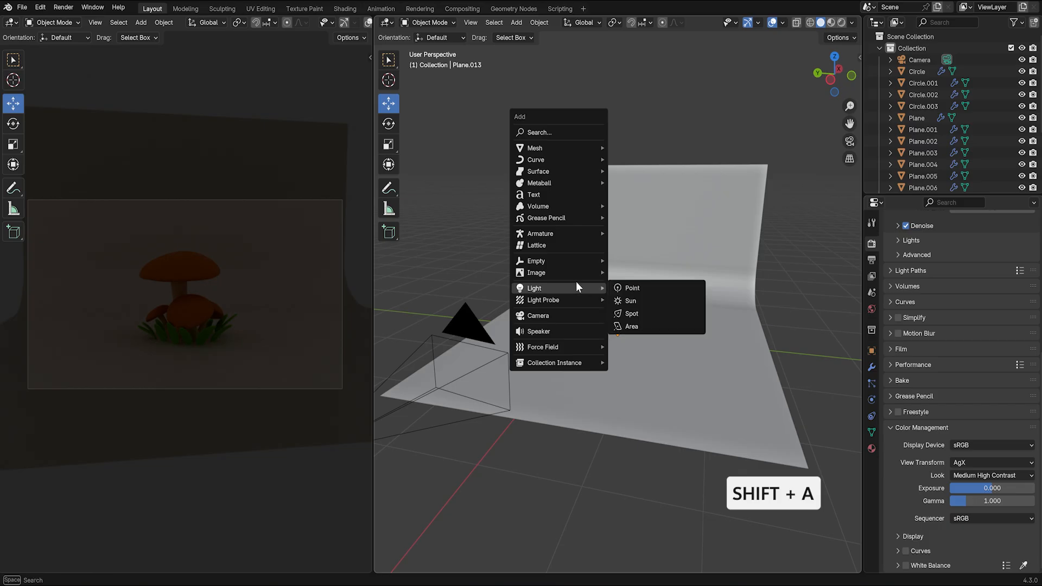
click(647, 325)
key(g)
key(z)
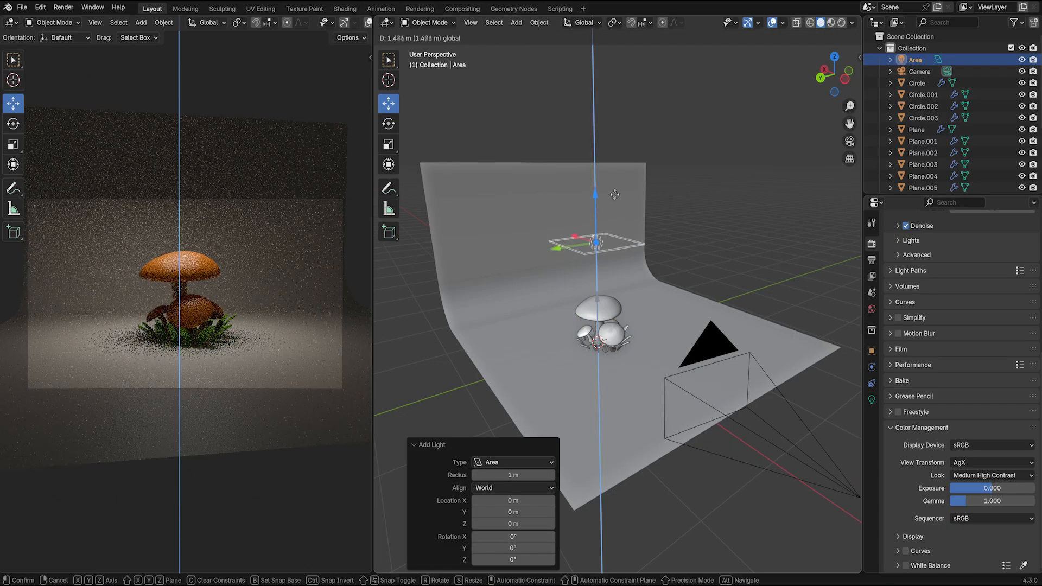
drag(617, 177, 617, 177)
Step: Move the area light about -1.1 m along X and rotate it about -37.9° around Y to face the mushrooms
middle_drag(585, 230, 711, 290)
key(g)
key(x)
click(624, 241)
key(r)
key(y)
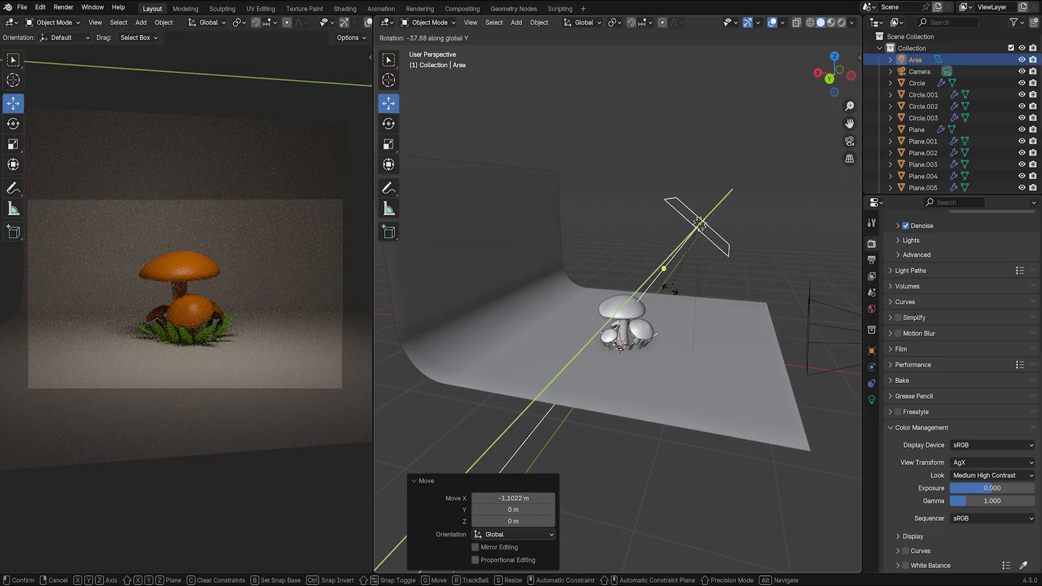
click(769, 329)
Step: Set the area light's power to 40 W
click(871, 400)
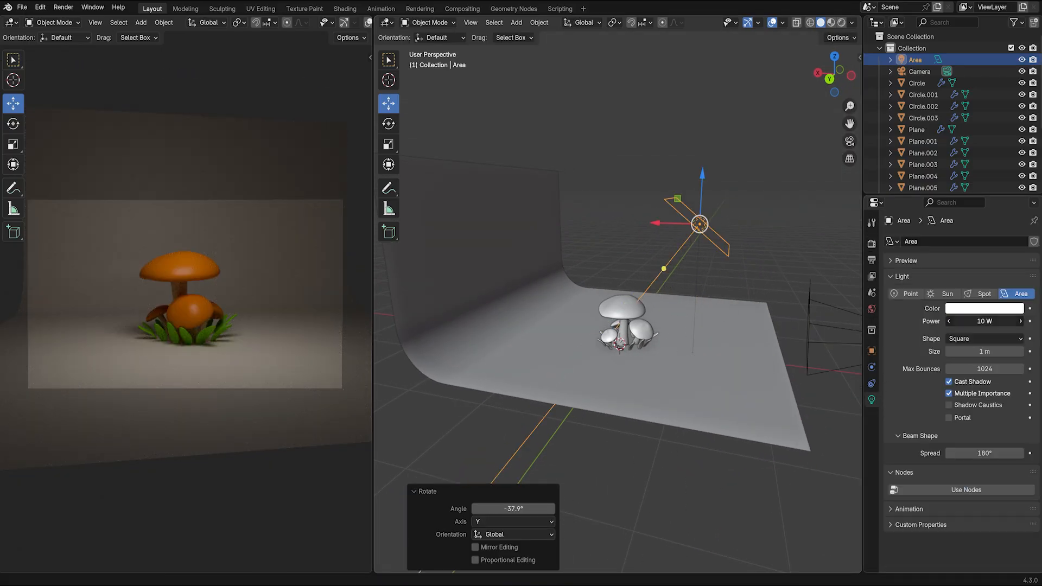
key(Return)
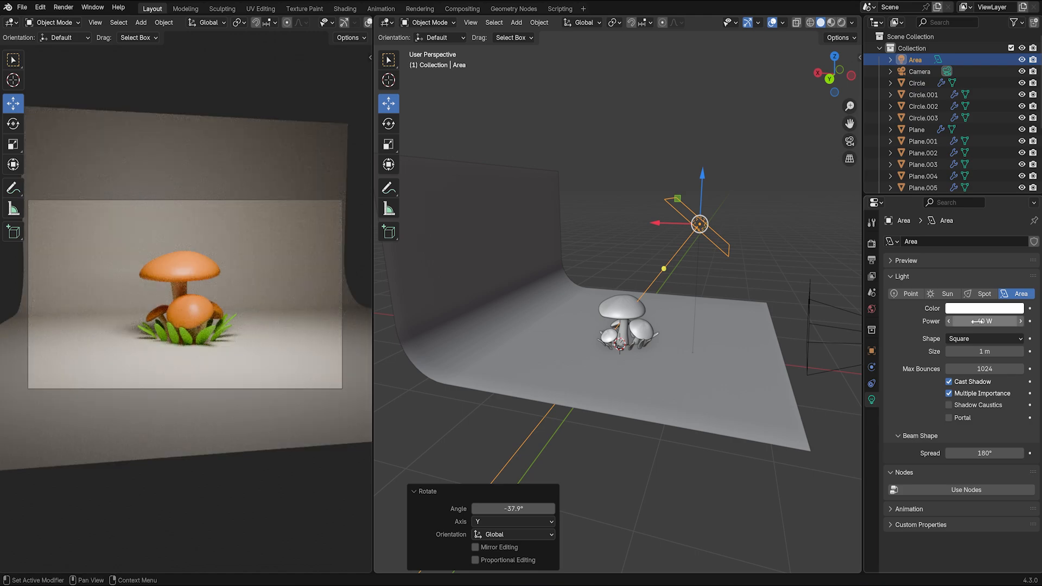
Step: Add a second area light at the origin and raise it about 0.98 m along Z, above the mushrooms
click(803, 340)
middle_drag(645, 342, 607, 345)
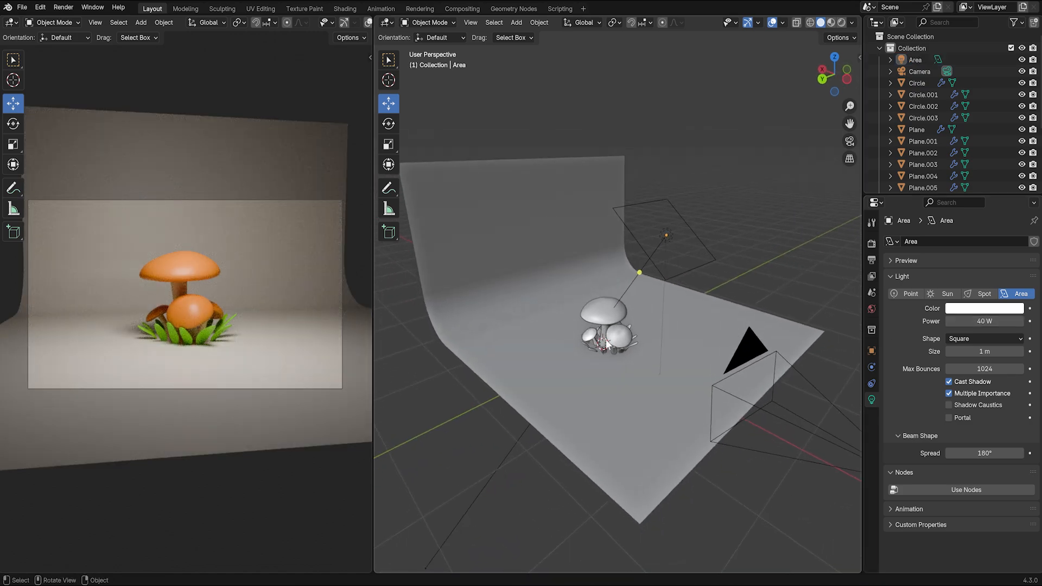
scroll(606, 346, up, 1)
key(shift+a)
click(652, 377)
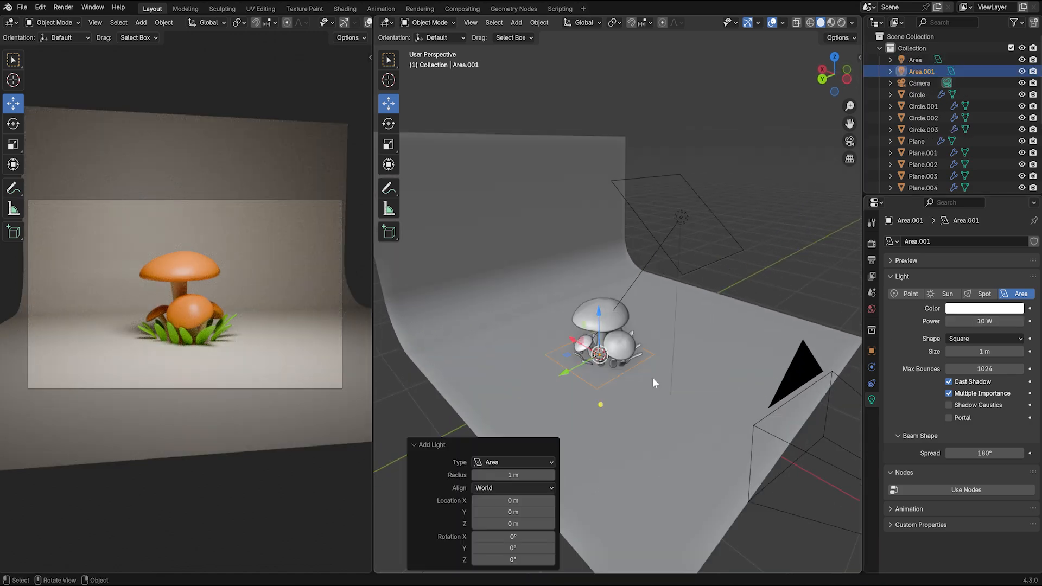
key(g)
key(z)
drag(602, 242, 601, 236)
Step: Move the second area light along X toward the backdrop wall and along positive Y to the side of the backdrop
middle_drag(552, 258, 583, 271)
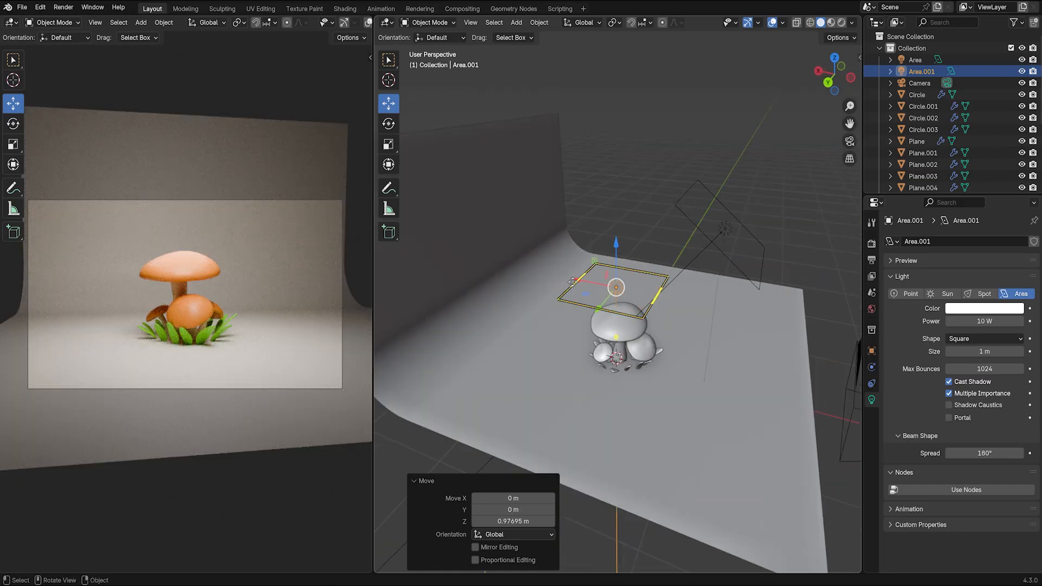
drag(589, 282, 519, 268)
middle_drag(519, 269, 493, 270)
drag(510, 275, 398, 317)
Step: Rotate the second area light about -73° around X and about -32° around Z to aim at the mushrooms
middle_drag(676, 342, 554, 316)
key(r)
key(x)
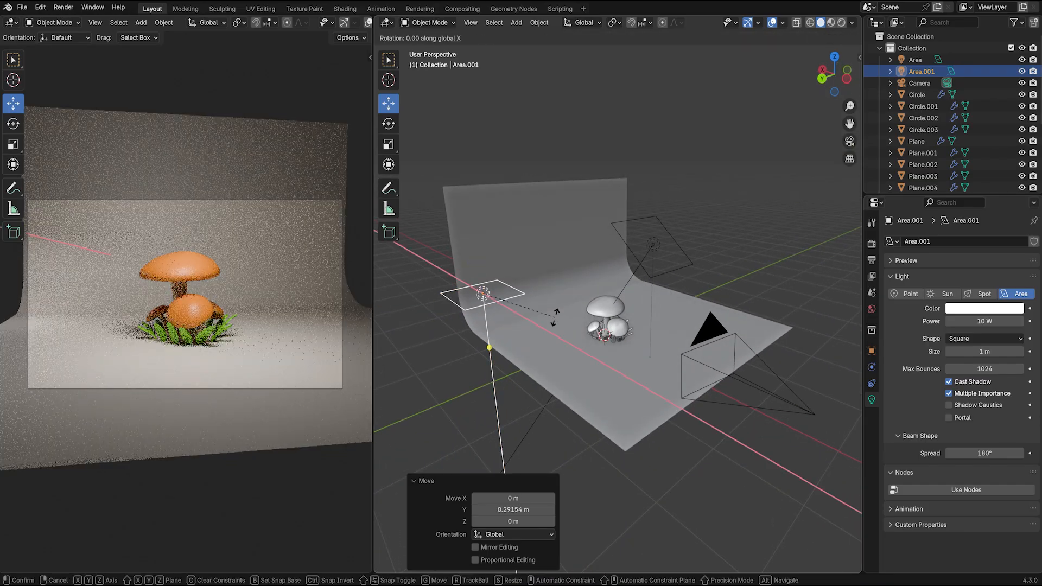
click(623, 282)
key(r)
key(z)
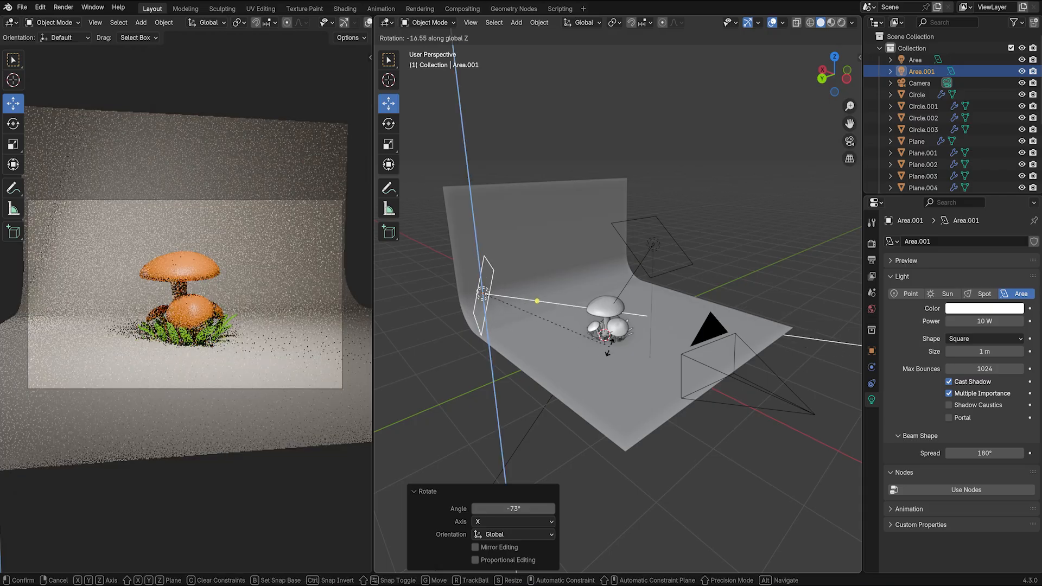
click(591, 380)
Step: Tilt the second area light about -8.21° around its local X axis
mouse_move(606, 325)
middle_down()
mouse_move(623, 353)
mouse_move(613, 339)
middle_up()
key(r)
key(x)
key(x)
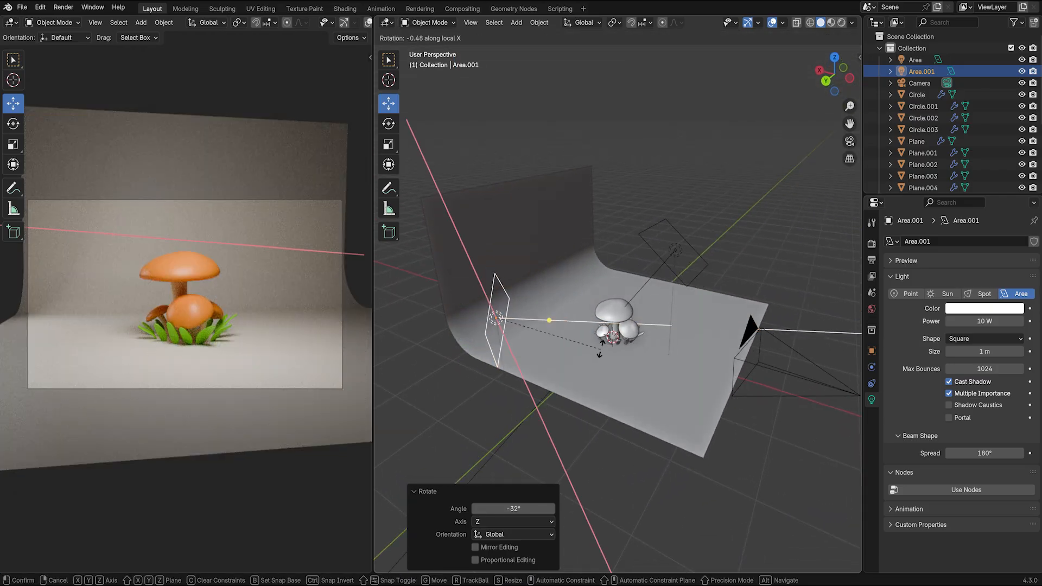
click(614, 340)
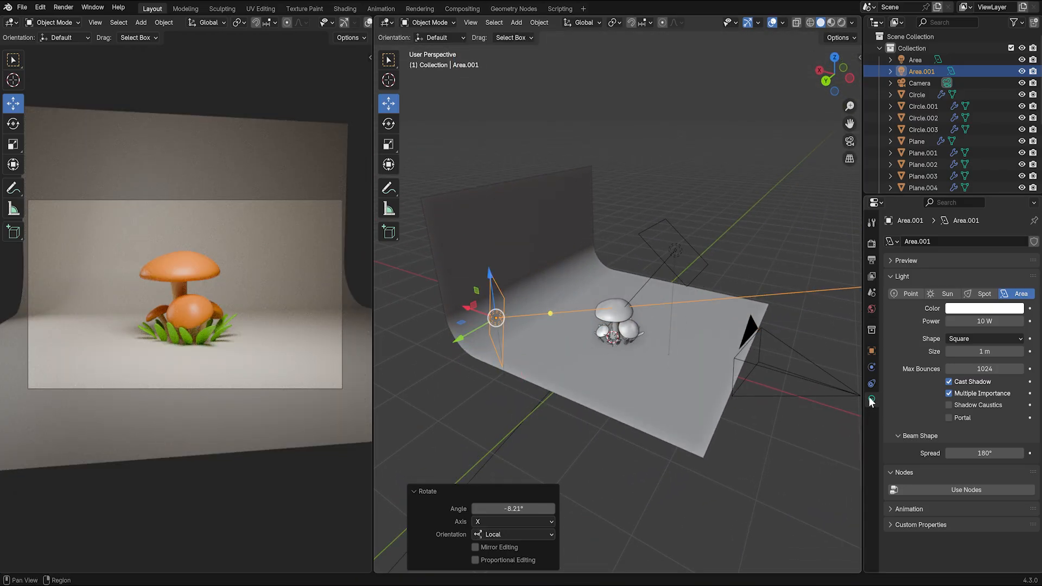
Step: Set the second area light's power to 20 W and its color to light cyan, #60F3FF
double_click(971, 321)
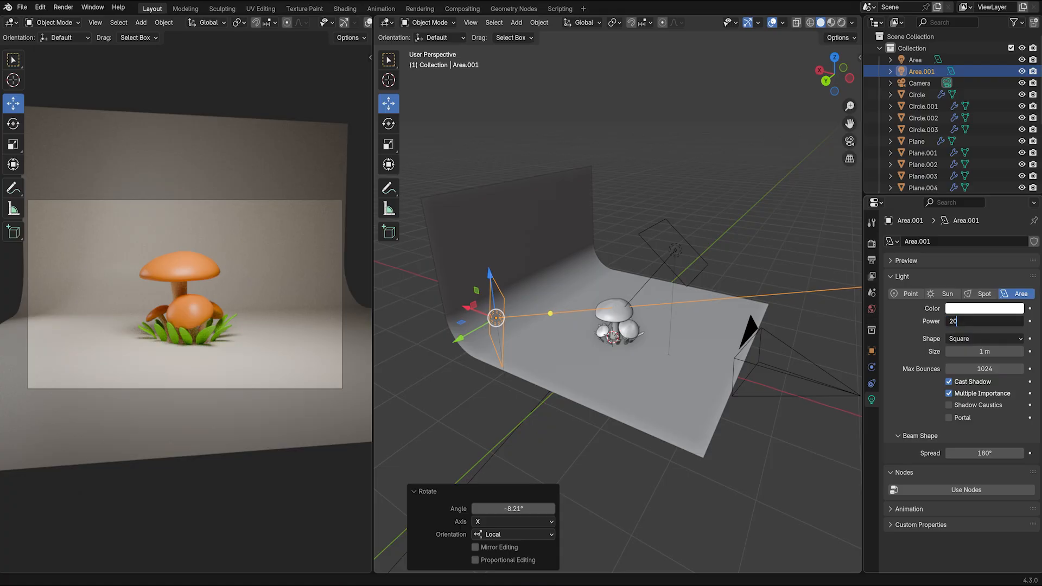
text(20)
key(Return)
click(984, 308)
click(965, 150)
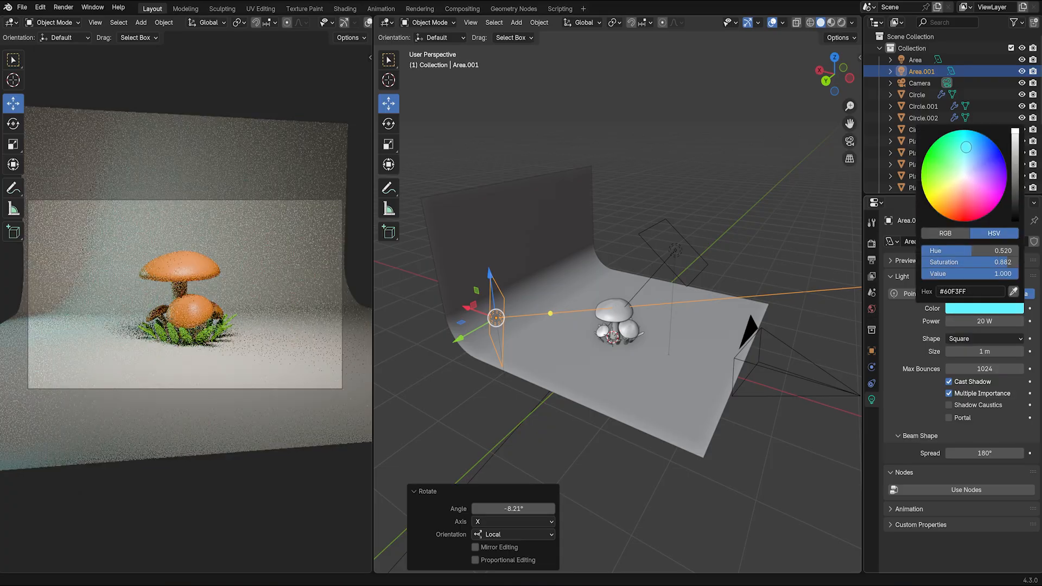
Step: In top view, reposition the cyan light just outside the backdrop's positive Y edge and rotate it to point at the mushrooms
middle_drag(614, 404, 539, 350)
key(KP_7)
key(g)
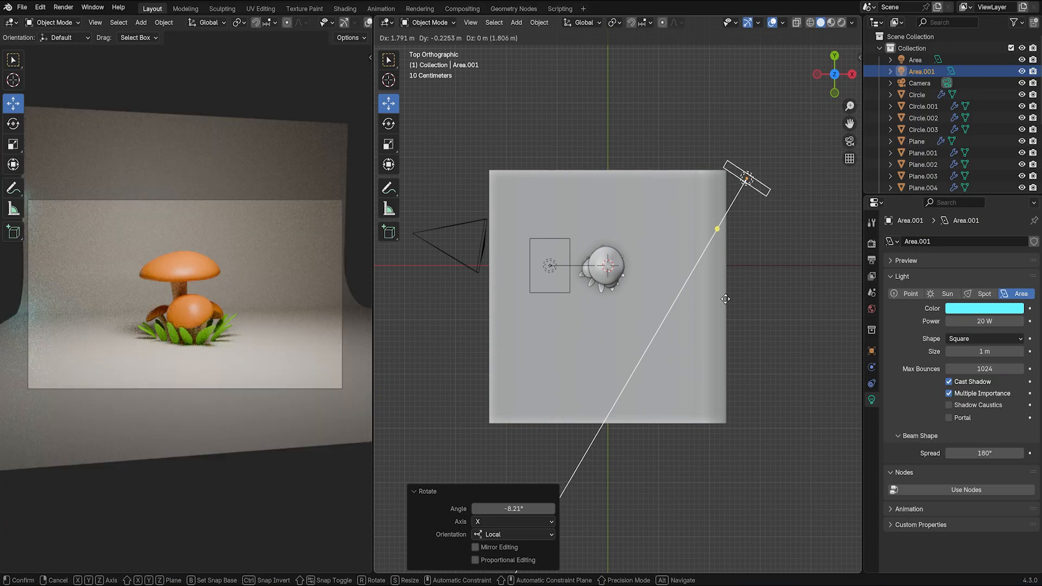
click(645, 263)
key(r)
click(666, 270)
key(g)
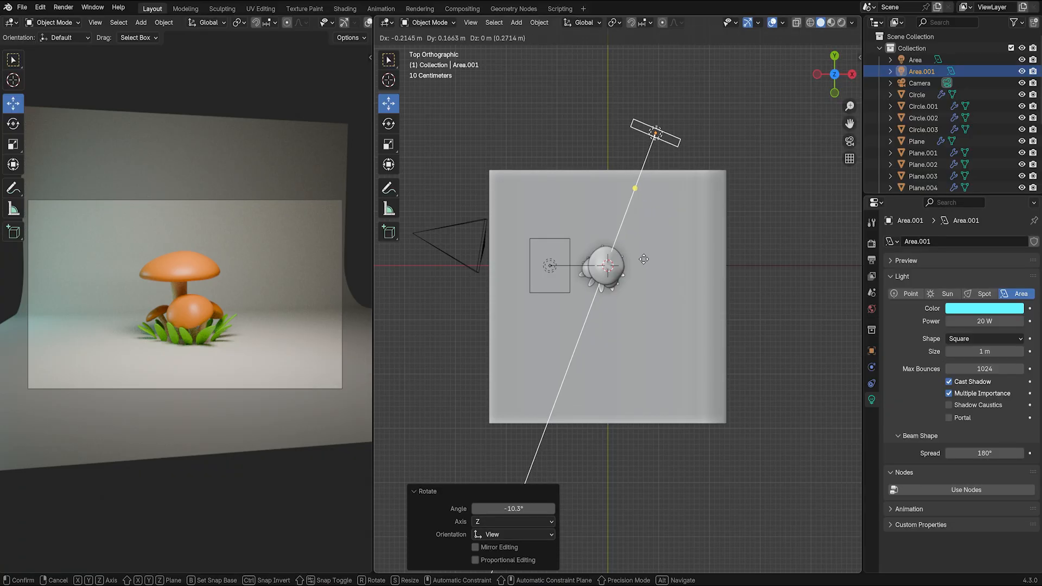
click(643, 259)
Step: Add a third area light and raise it about 0.96 m along Z, above the mushrooms
middle_drag(630, 401, 705, 336)
click(746, 268)
middle_drag(642, 330, 604, 325)
key(shift+a)
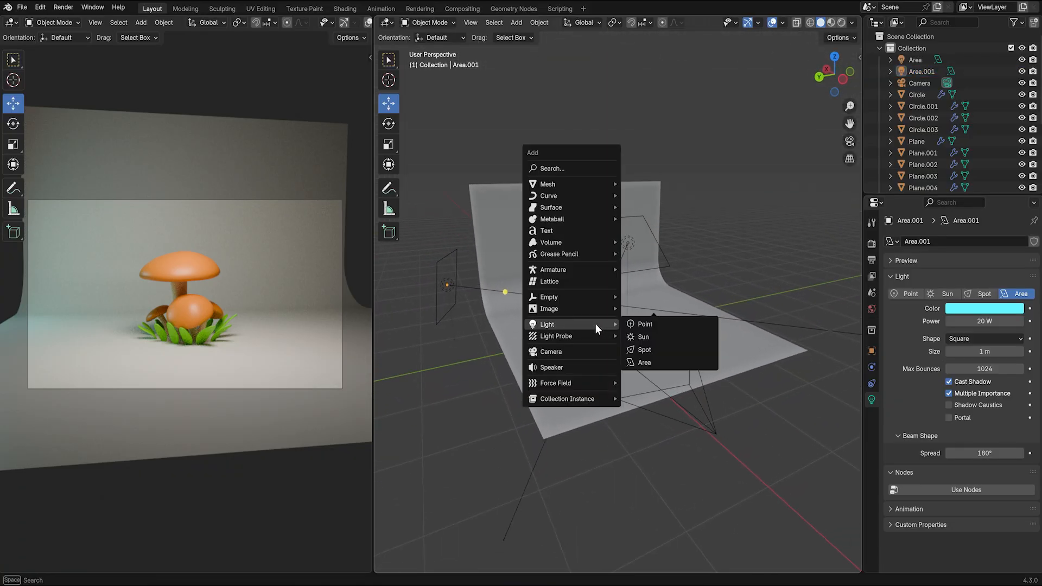
click(656, 363)
key(g)
key(z)
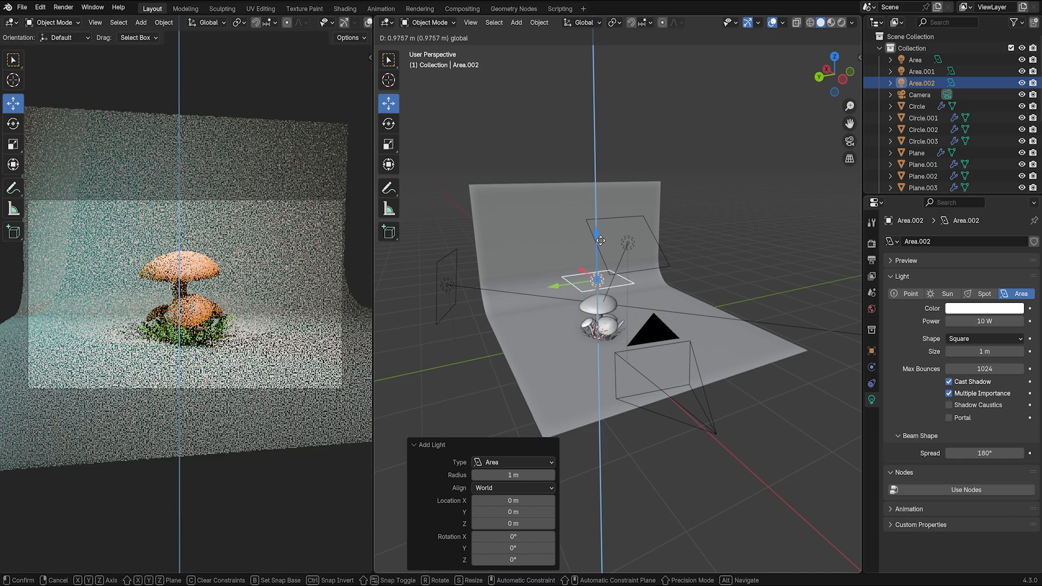
click(604, 260)
Step: Move the third area light about 1 m along X and about -3.33 m along Y, opposite the cyan light
middle_drag(605, 261, 648, 274)
key(g)
key(x)
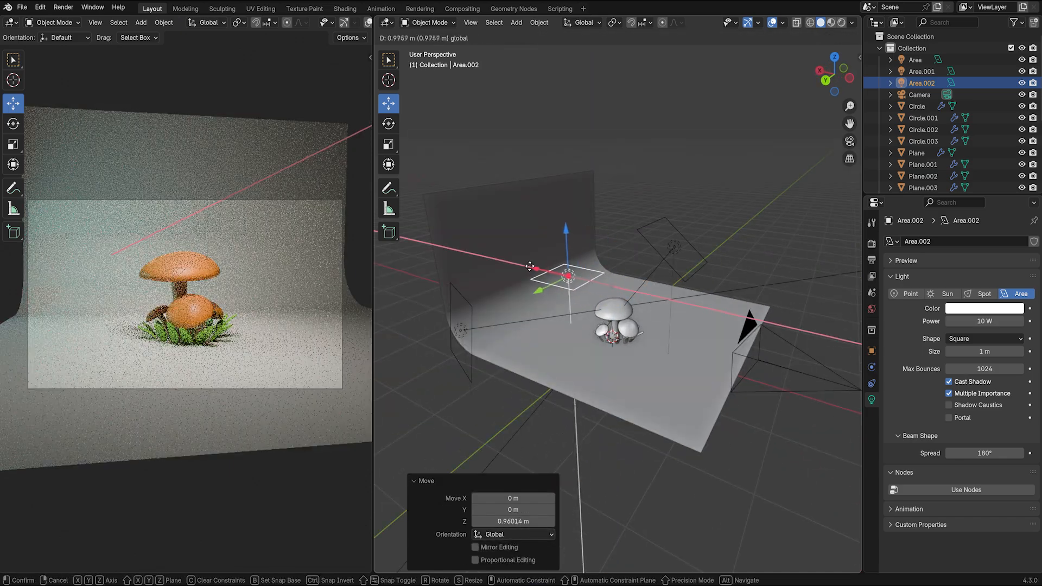
click(559, 287)
middle_drag(559, 287, 528, 275)
key(g)
key(y)
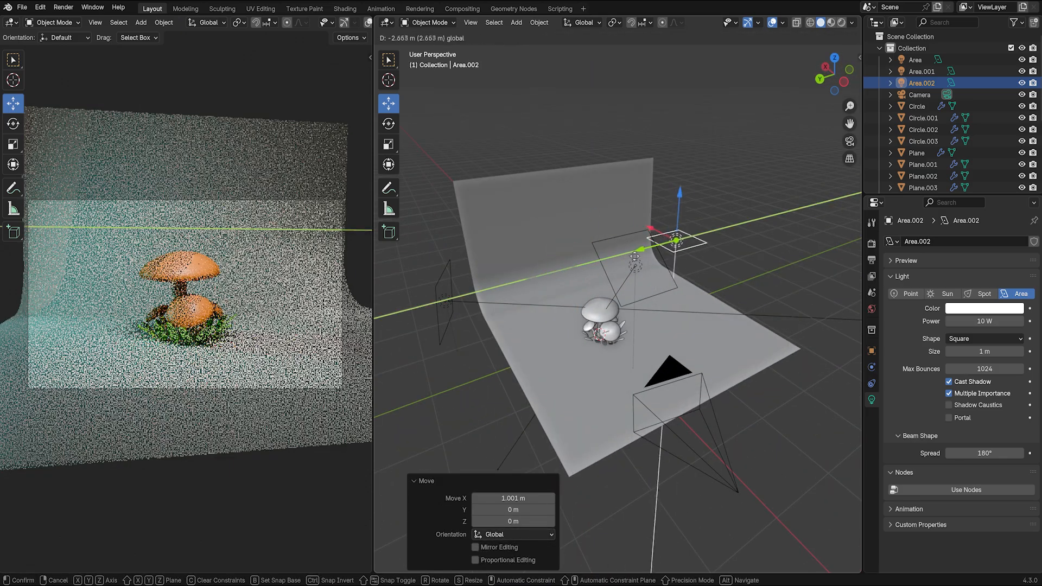
click(656, 261)
Step: Rotate the third area light about 76.3° around X, and about -17.8° in top view, to face the mushrooms
middle_drag(656, 261, 764, 354)
key(r)
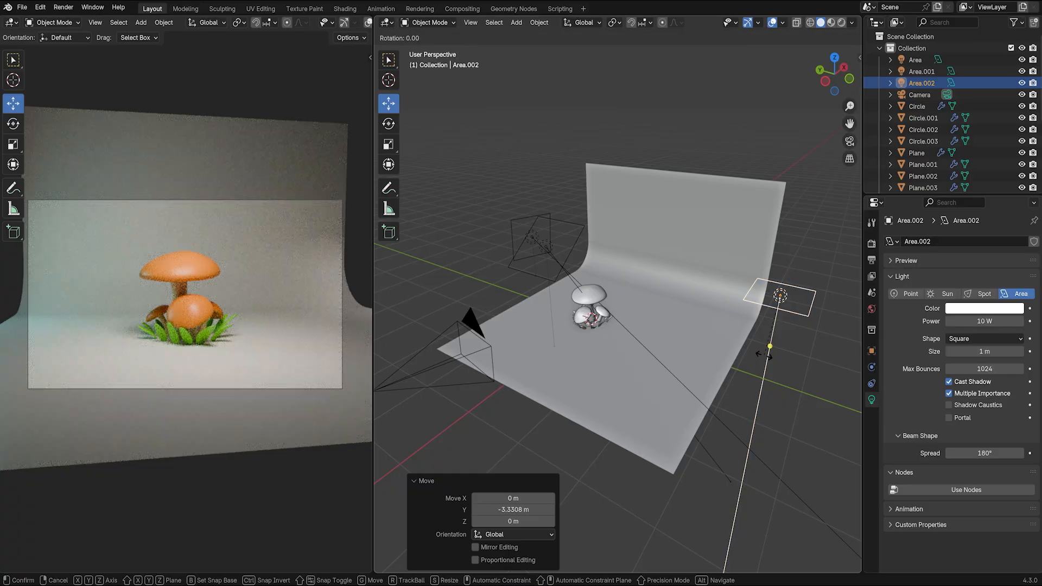
key(x)
click(711, 324)
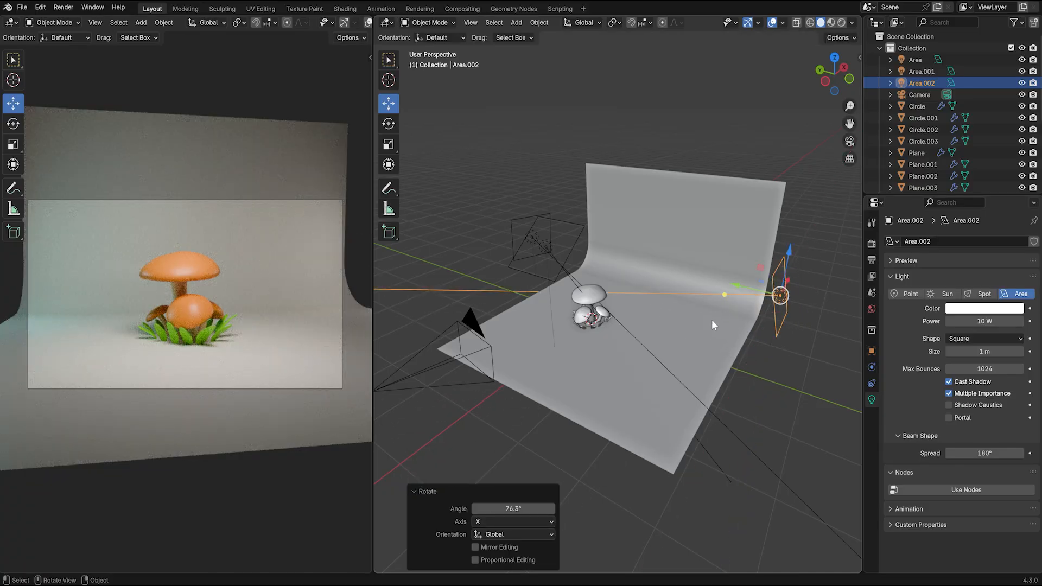
key(KP_7)
key(r)
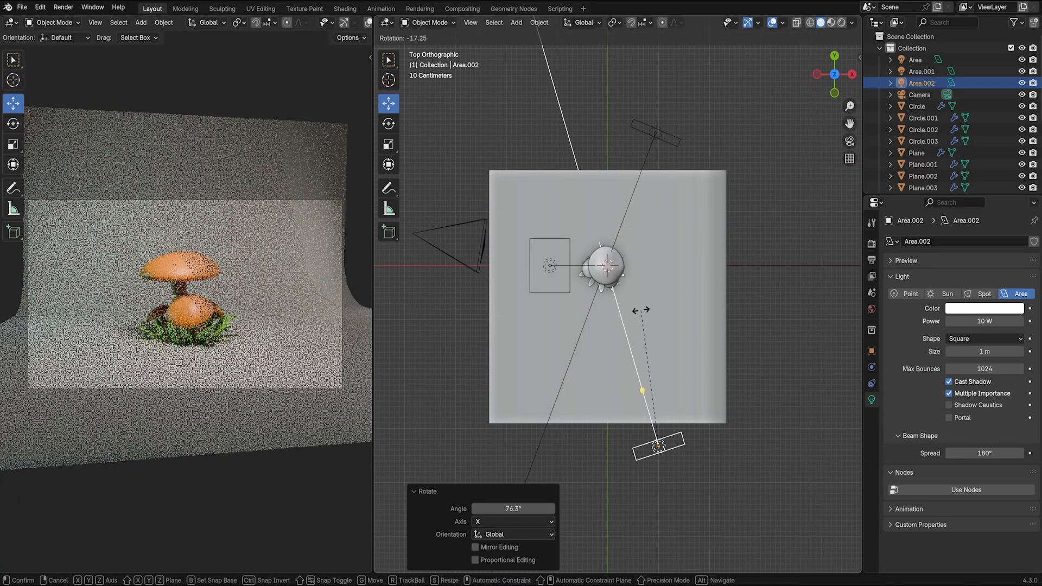
click(640, 307)
Step: Set the third area light's power to 30 W and its color to orange-red, #FF6328
middle_drag(645, 353, 703, 264)
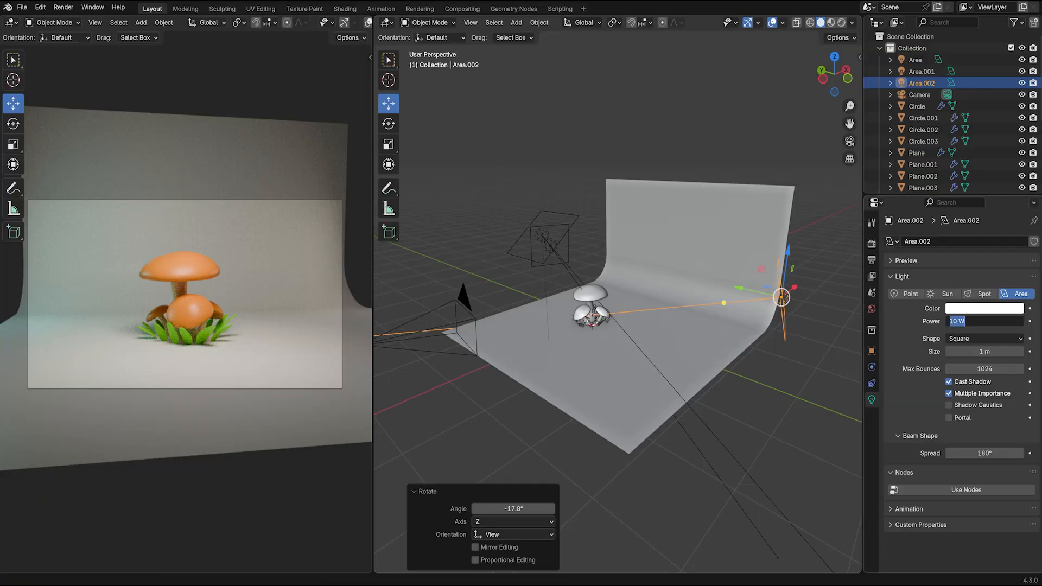
key(Return)
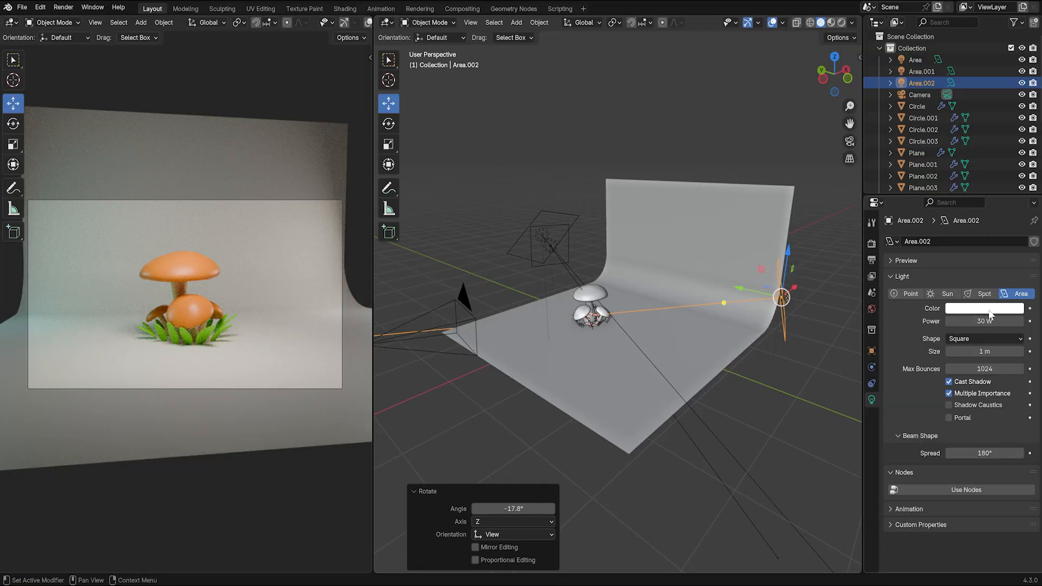
click(982, 309)
drag(961, 179, 954, 212)
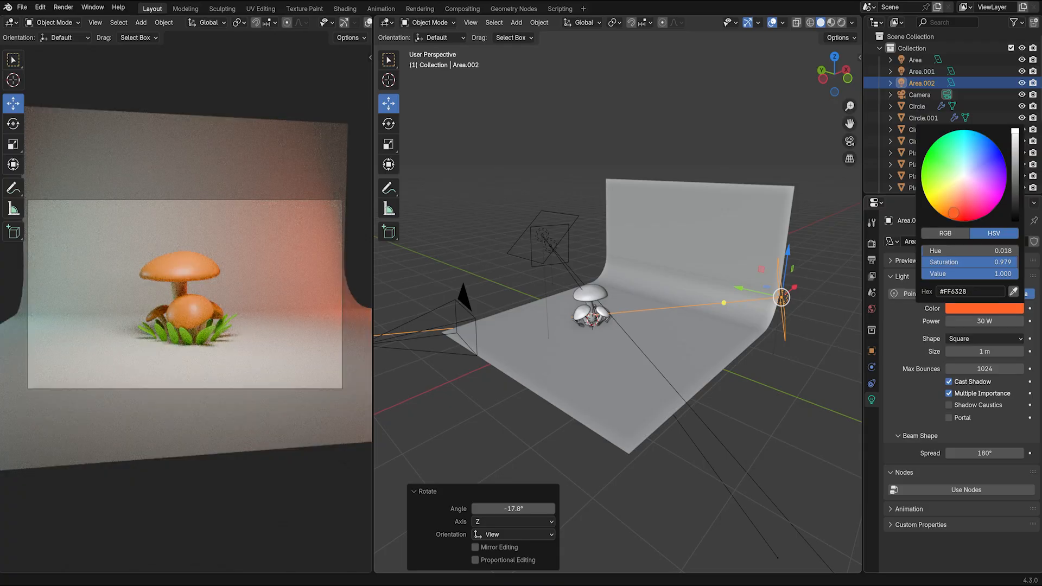
Step: Move the orange light farther out from the backdrop, raise it along Z and keep it aimed at the mushrooms
key(KP_7)
key(g)
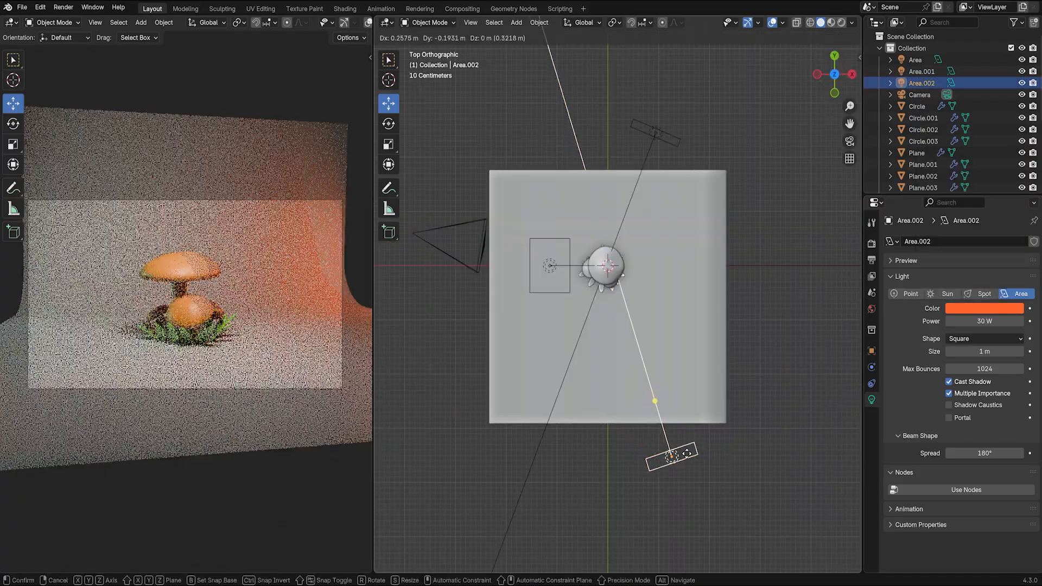
click(691, 468)
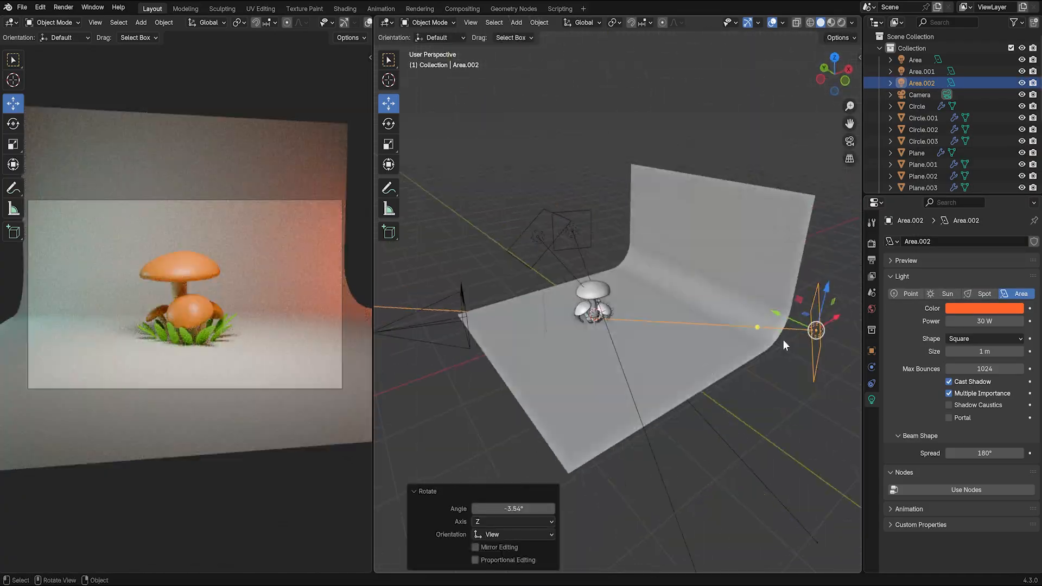
middle_drag(782, 340, 753, 315)
drag(785, 296, 790, 253)
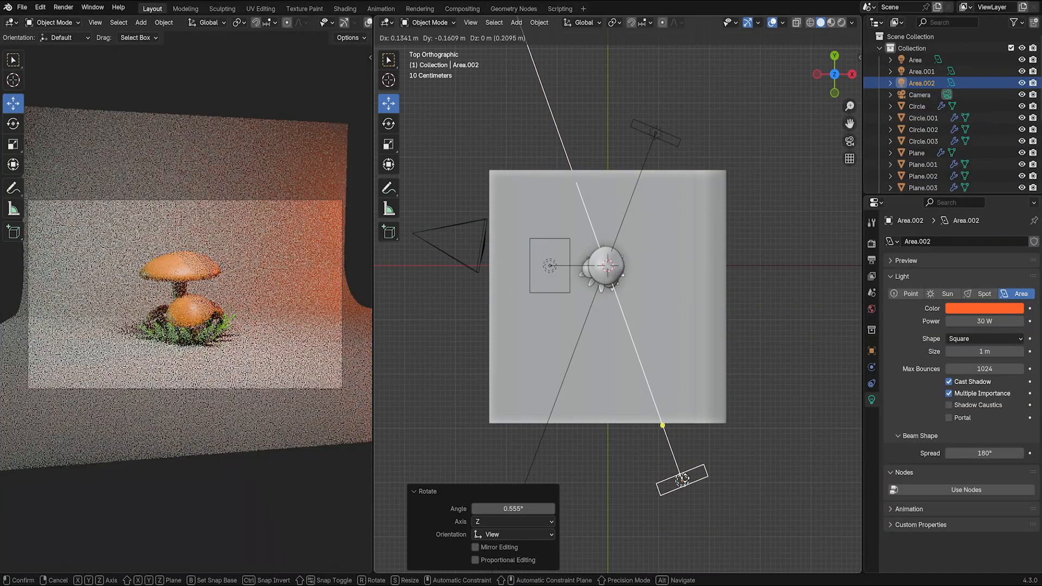
middle_drag(685, 482, 711, 341)
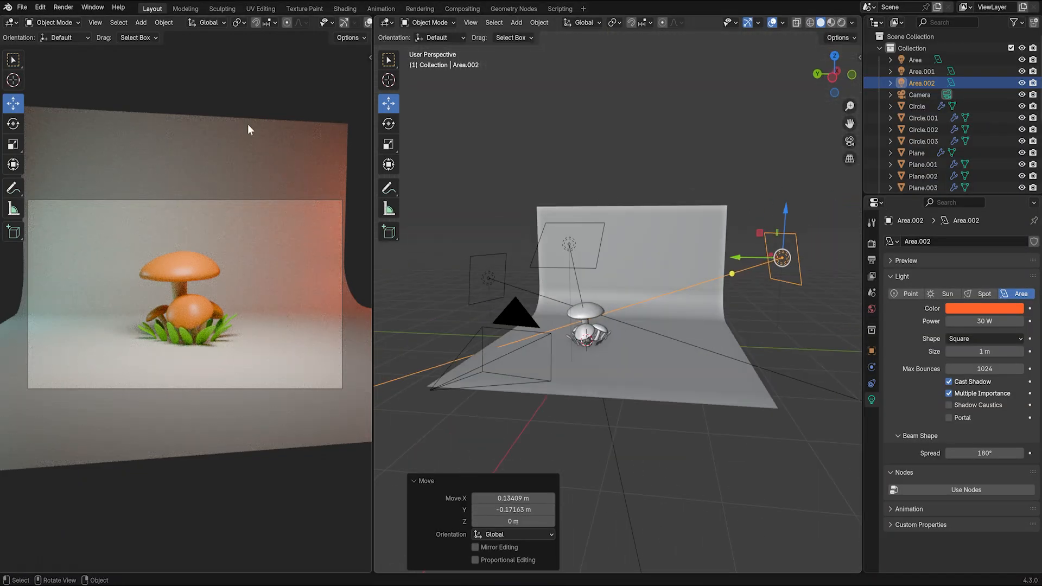
Step: Define a render region around the camera frame so only the framed area is rendered in the camera viewport
scroll(247, 129, down, 1)
key(ctrl+b)
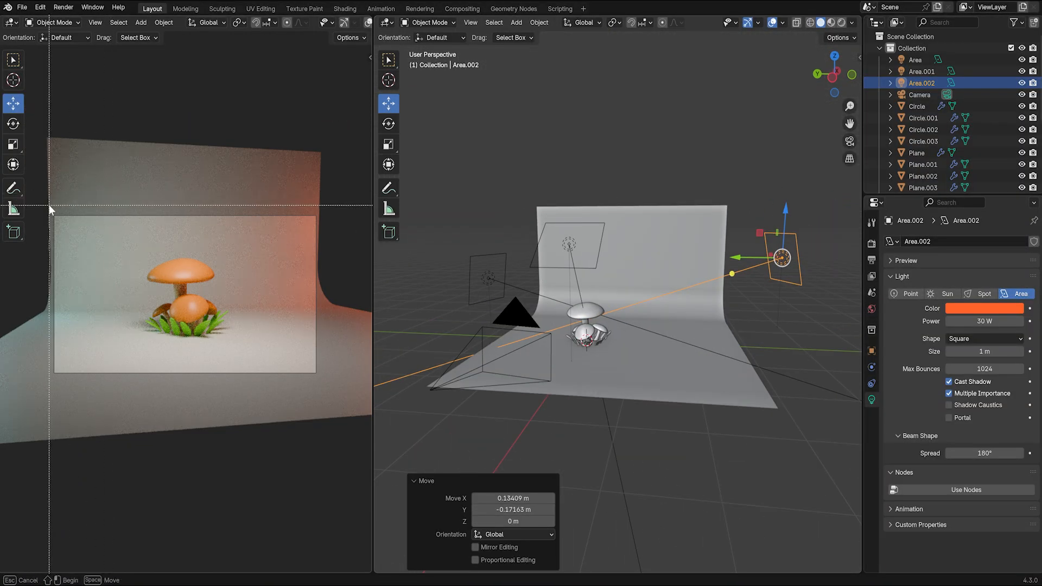
drag(48, 205, 321, 377)
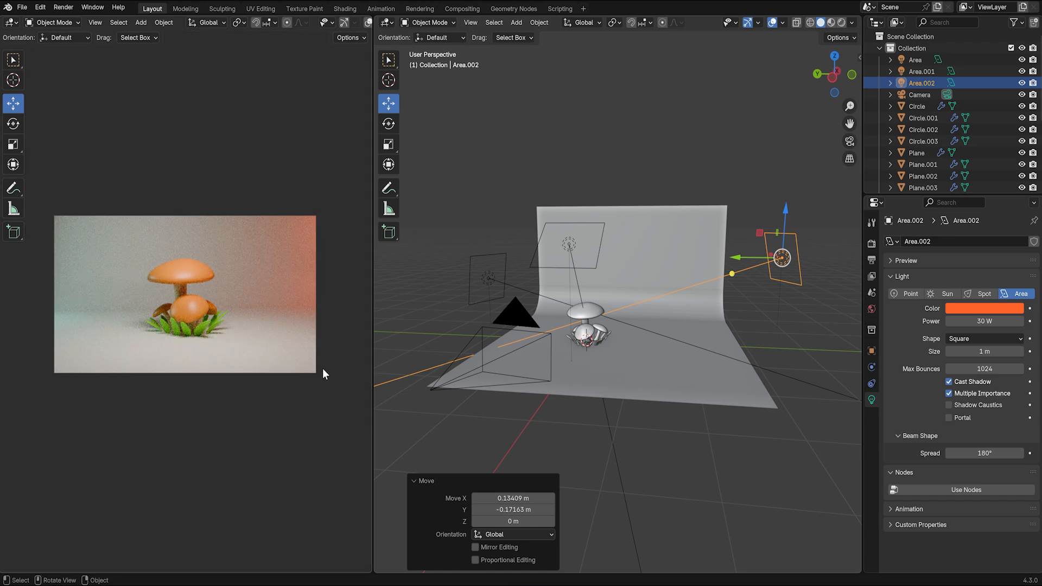
scroll(322, 368, up, 1)
Step: Set the final render's noise threshold to 0.5 and its maximum samples to 30
click(871, 245)
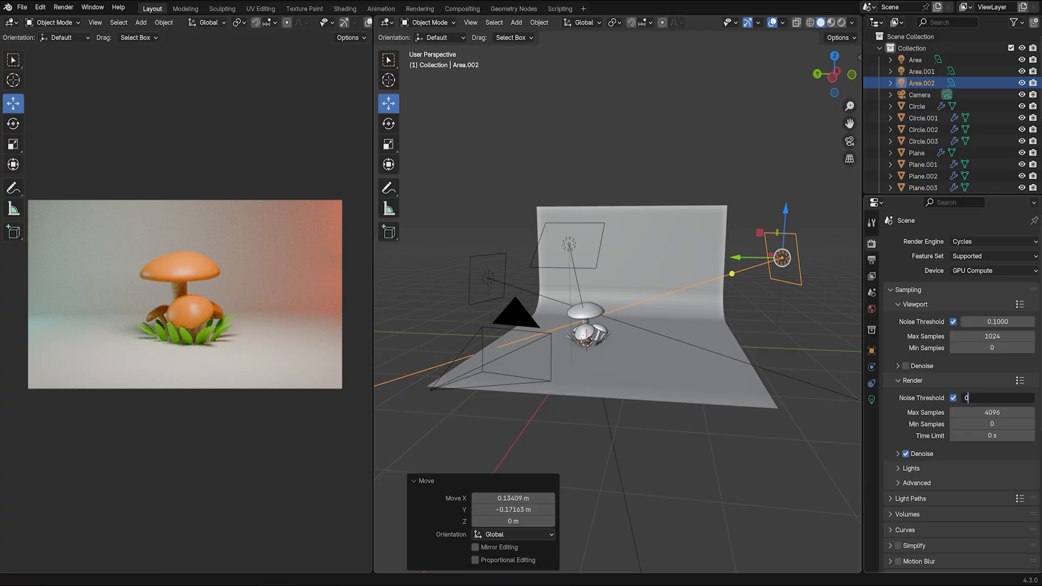
key(Tab)
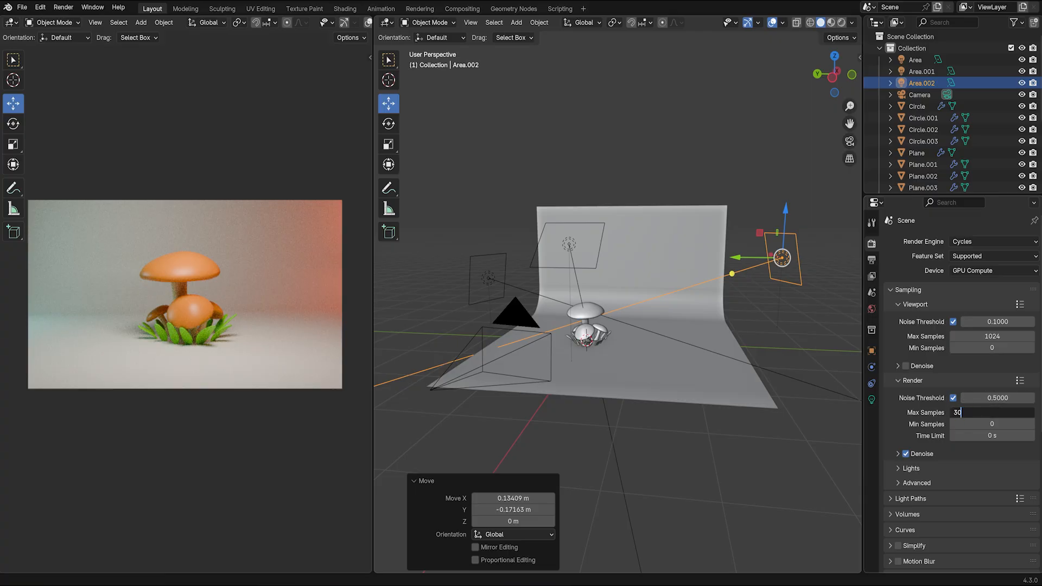
key(Return)
Step: Render the current frame as a still image and open the image options for saving the result
click(63, 7)
click(76, 19)
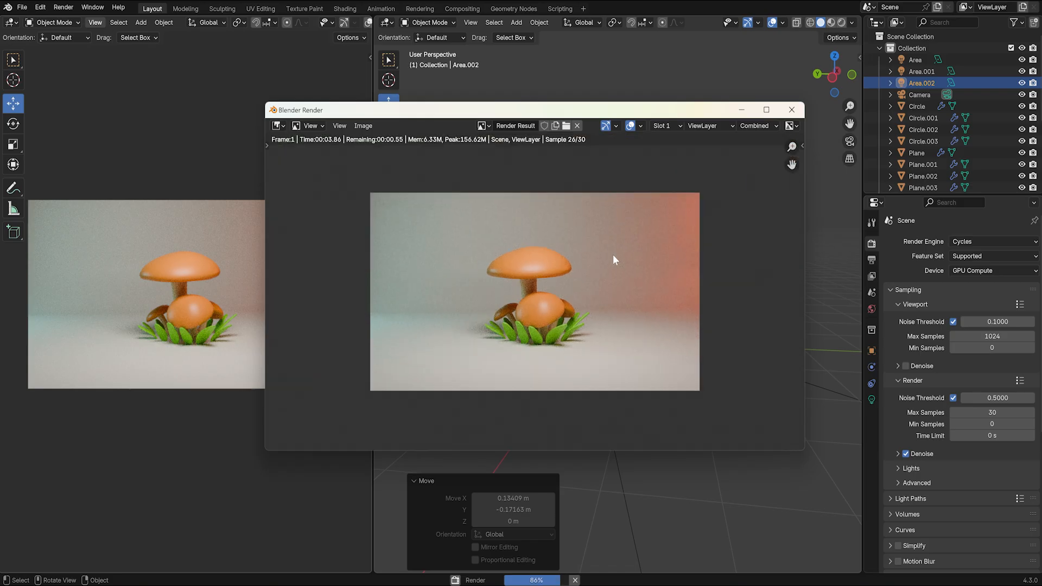
click(360, 126)
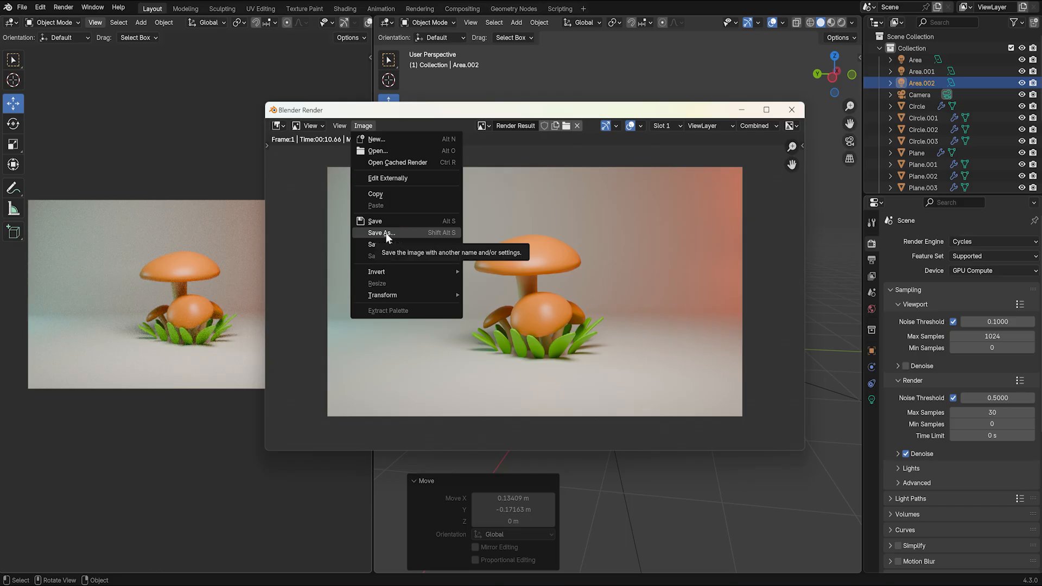